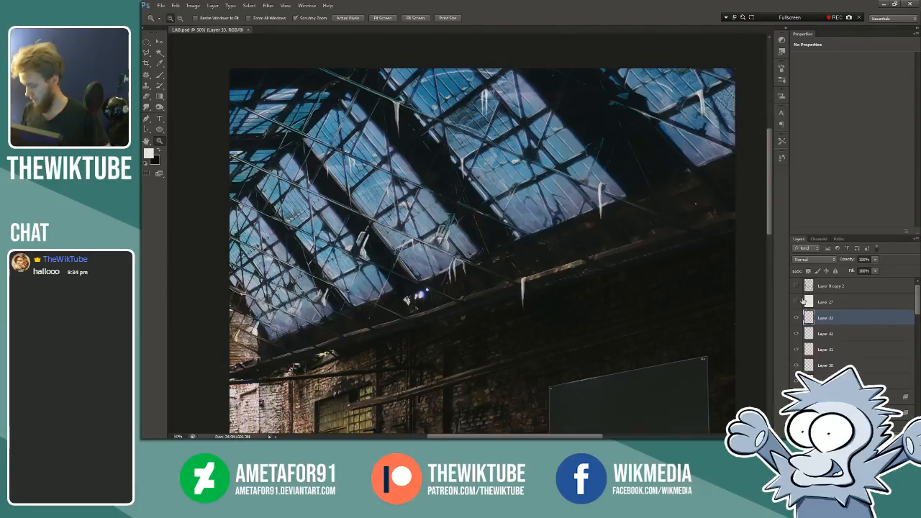
Step: Paint a small white icicle on Layer 33, hanging from the window crossbar beside the lamp in the second roof window
click(796, 318)
click(796, 318)
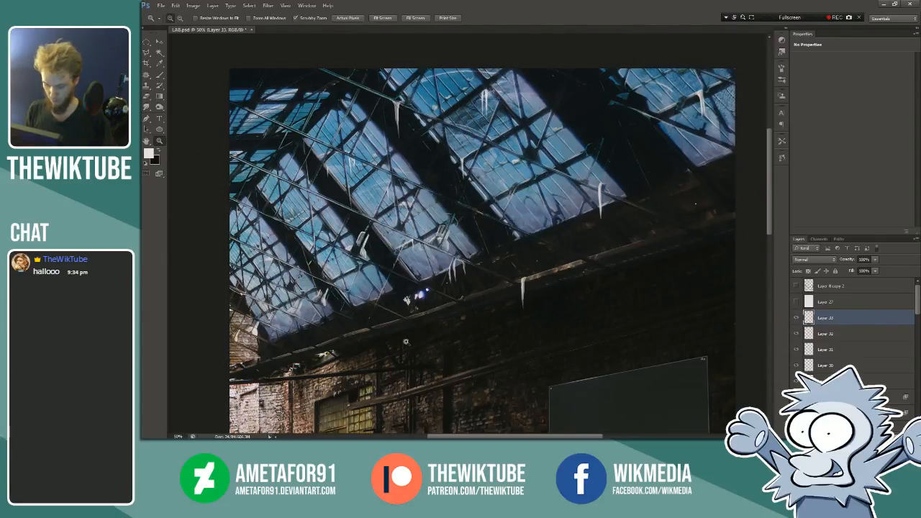
click(379, 305)
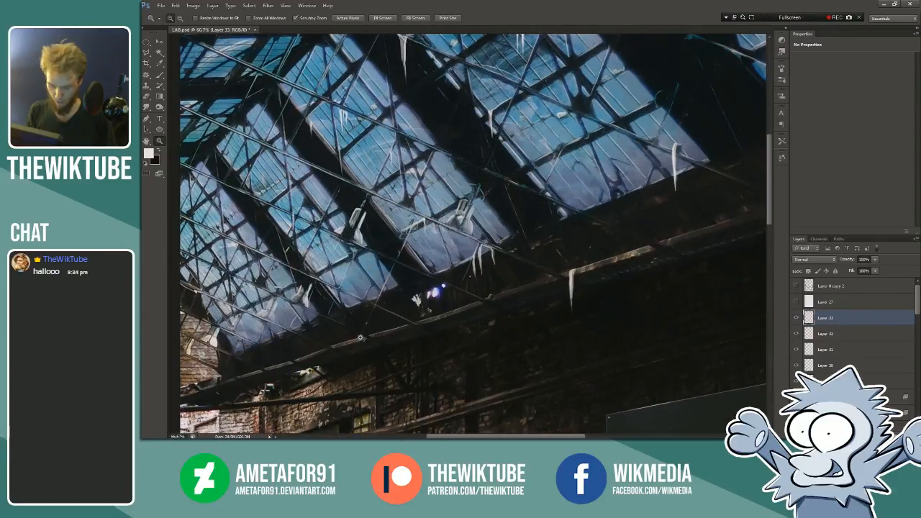
click(365, 329)
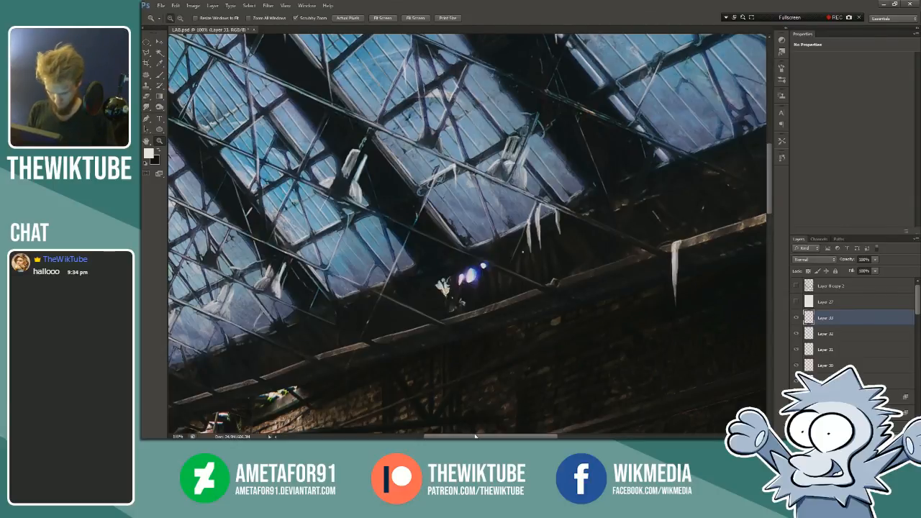
drag(469, 436, 436, 435)
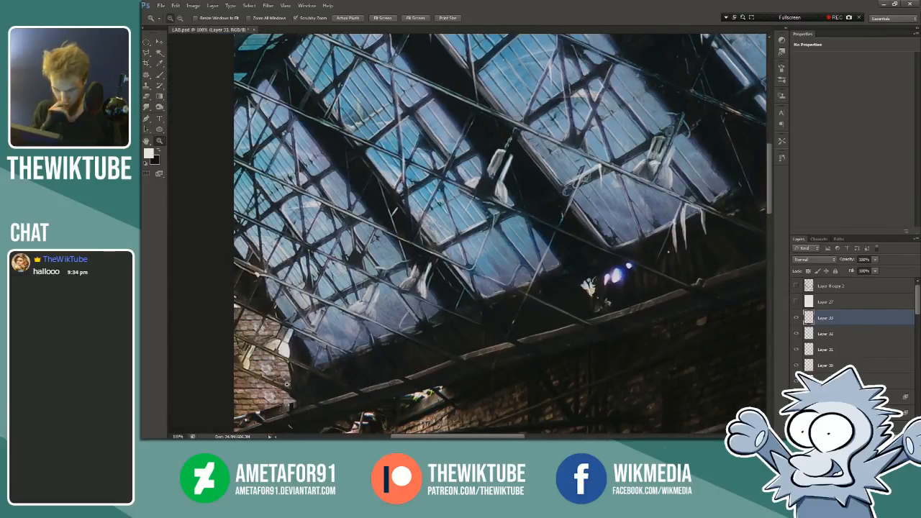
key(b)
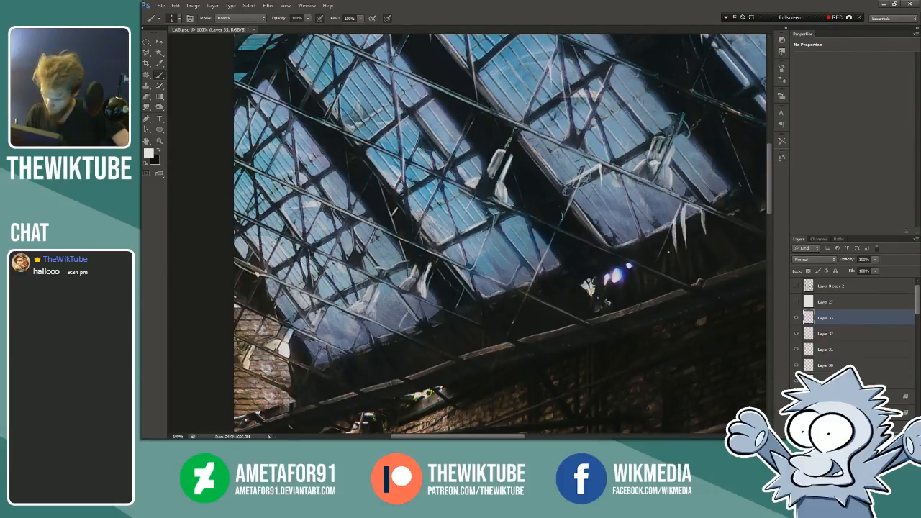
key(z)
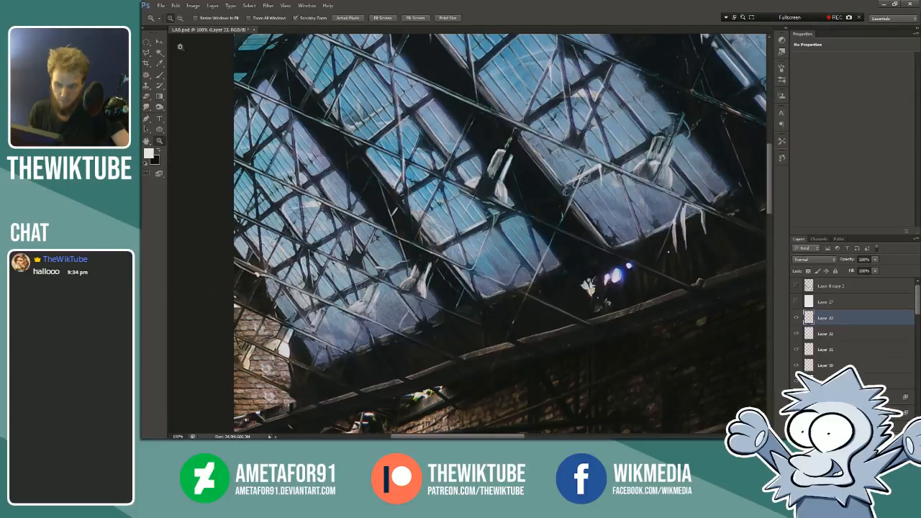
click(473, 146)
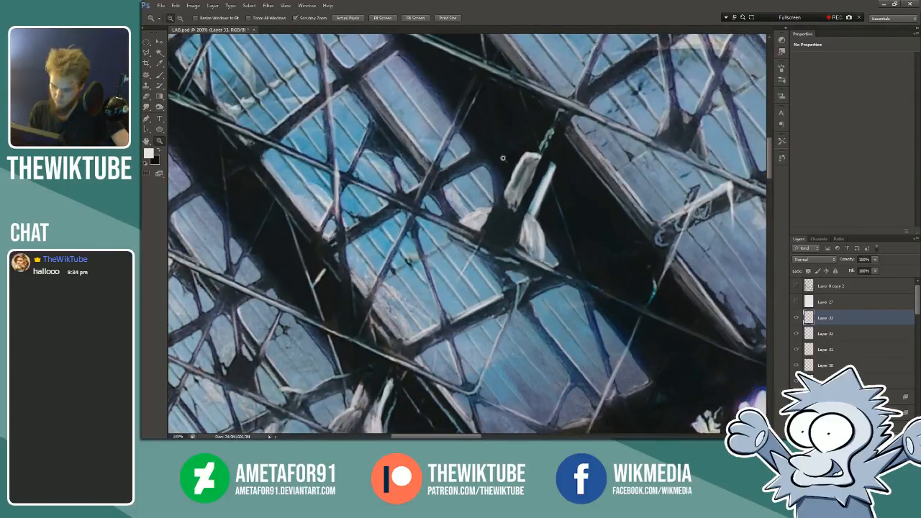
key(b)
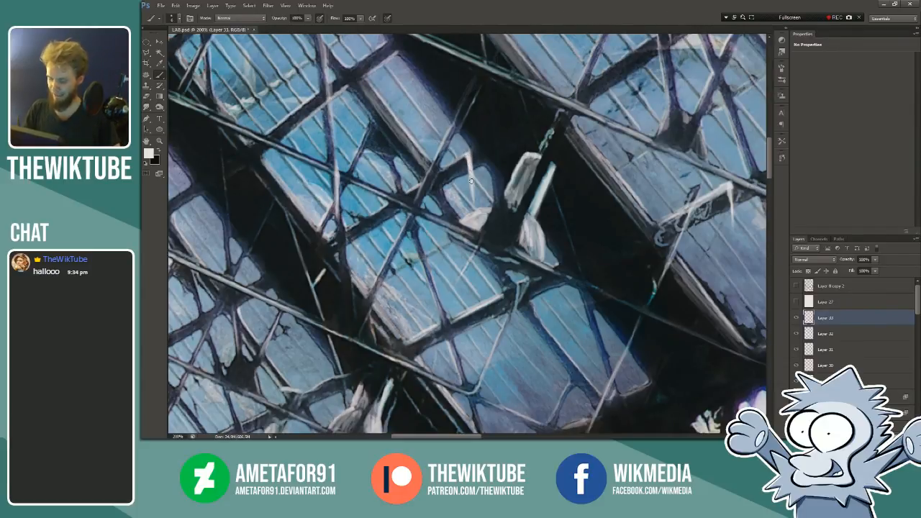
Step: Brush over the three white icicles hanging from the beam at the roof window's lower edge to fill out their shapes
click(159, 141)
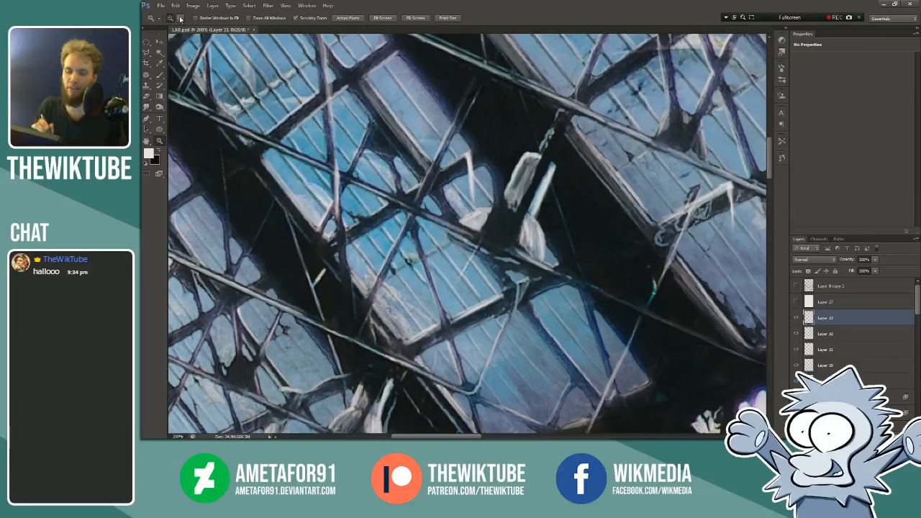
click(180, 18)
click(504, 223)
drag(505, 223, 462, 339)
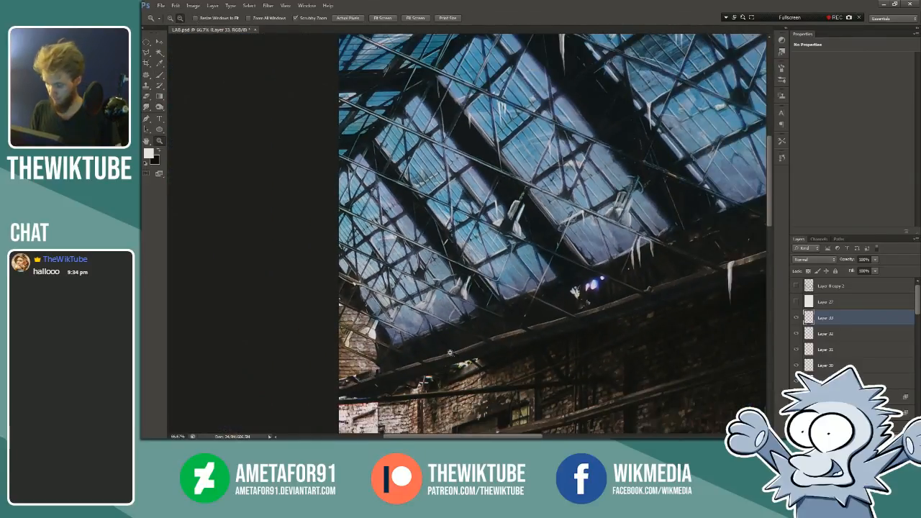
click(513, 304)
click(477, 365)
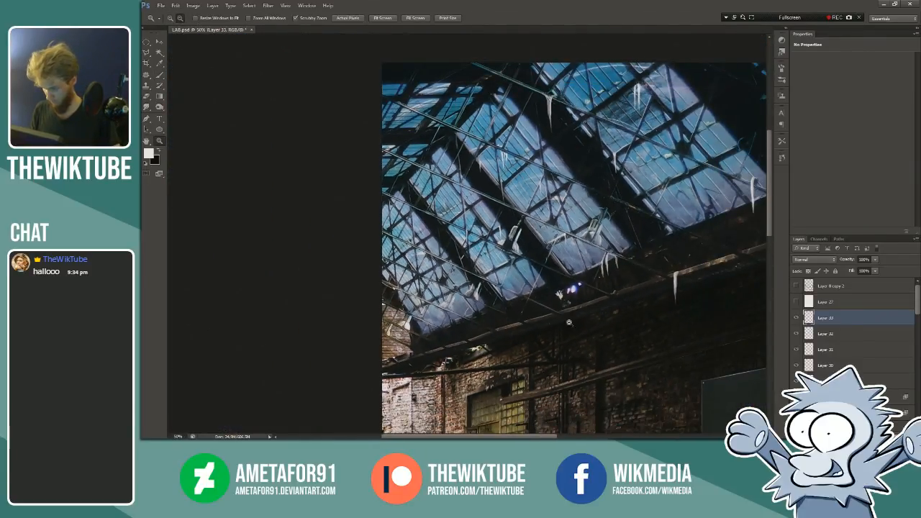
scroll(765, 198, down, 3)
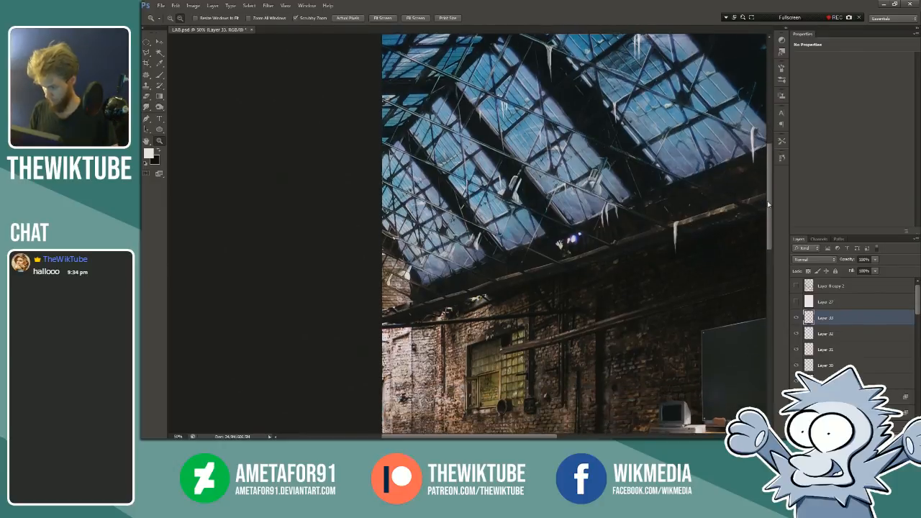
click(170, 18)
click(638, 208)
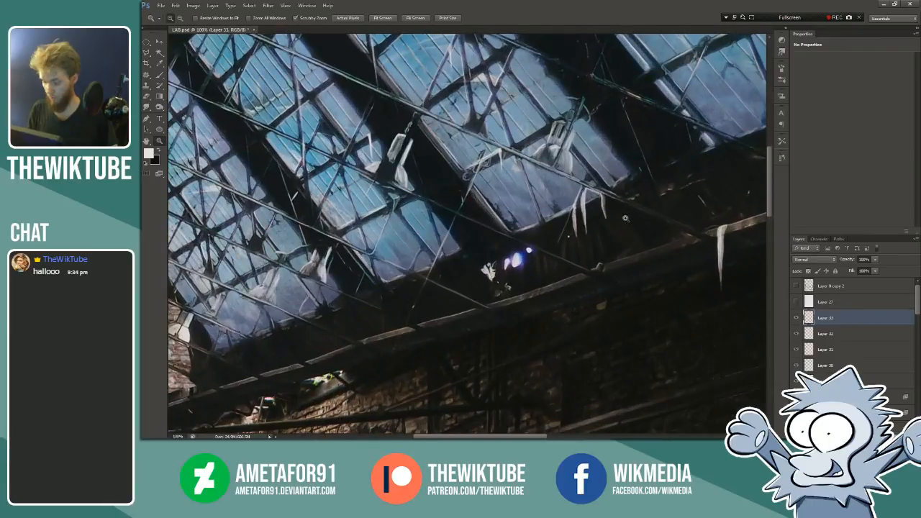
click(638, 207)
click(159, 74)
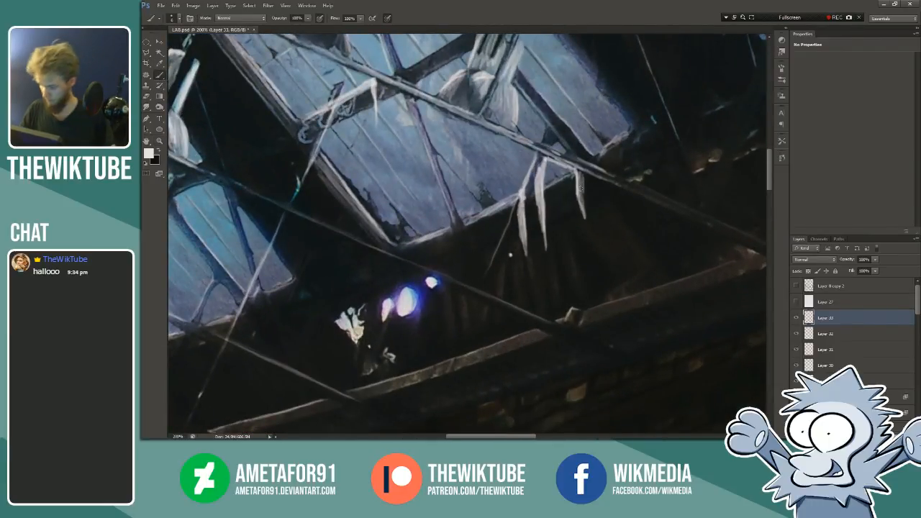
drag(578, 183, 583, 214)
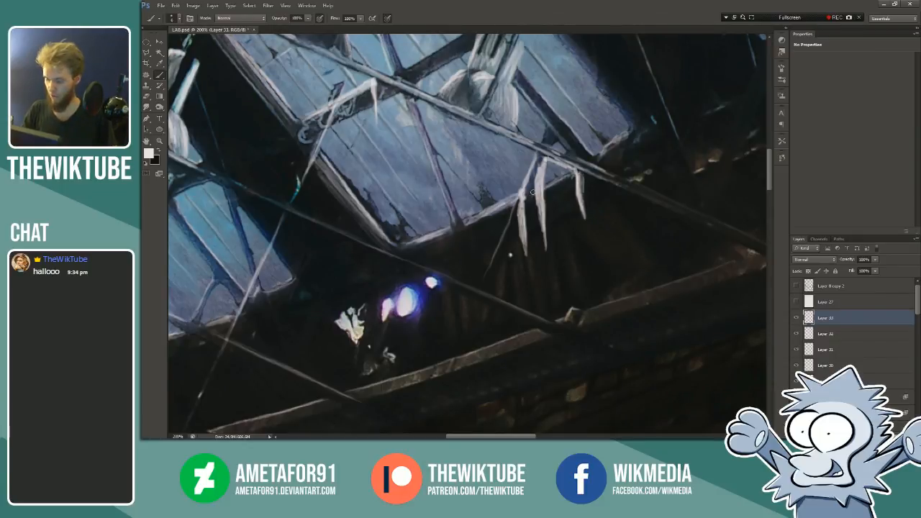
drag(537, 187, 543, 229)
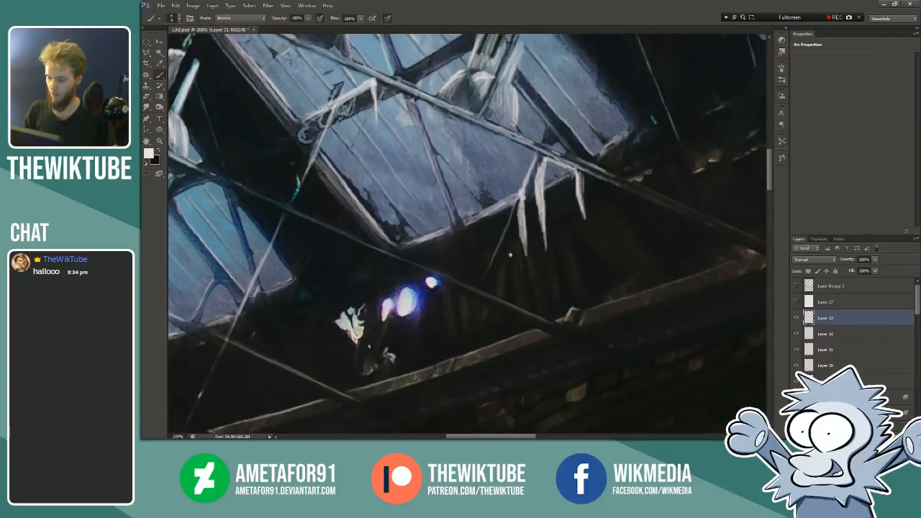
drag(520, 193, 519, 208)
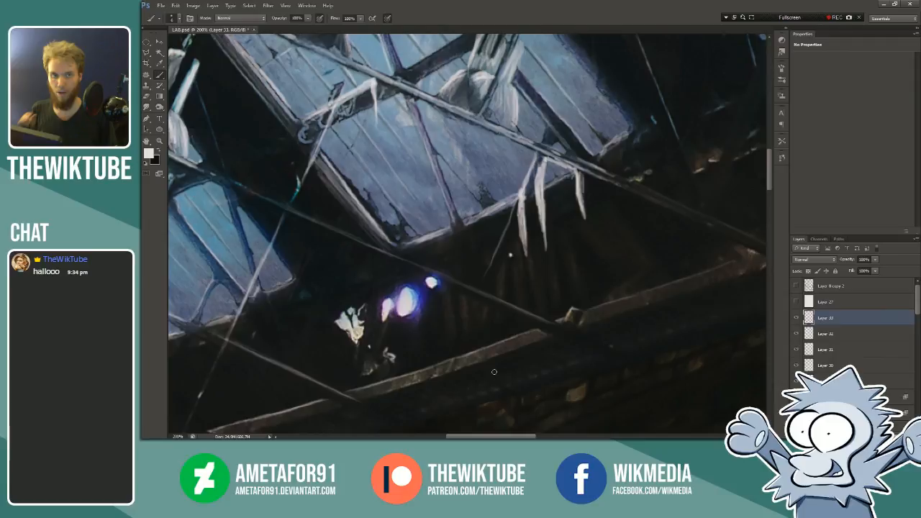
drag(528, 173, 522, 229)
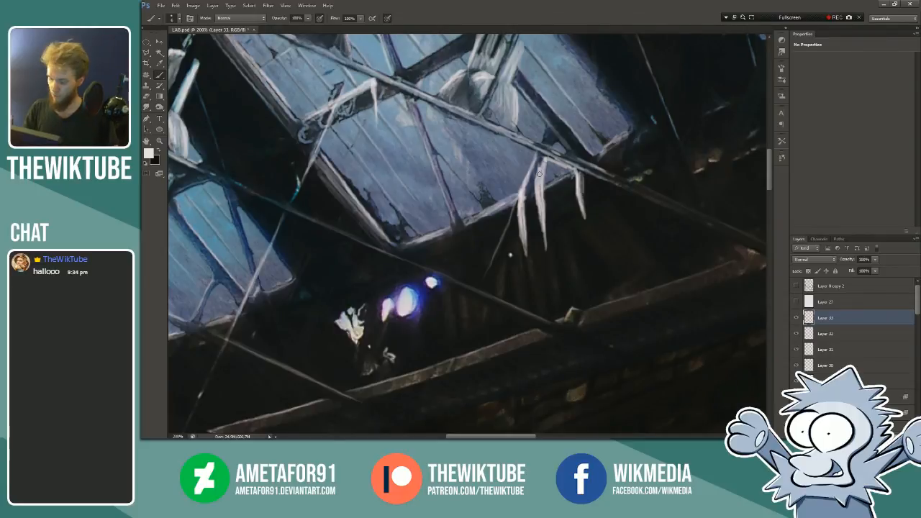
Step: Examine the roof windows, crossing beams and dark ledge for further places to add icicles
scroll(586, 235, up, 5)
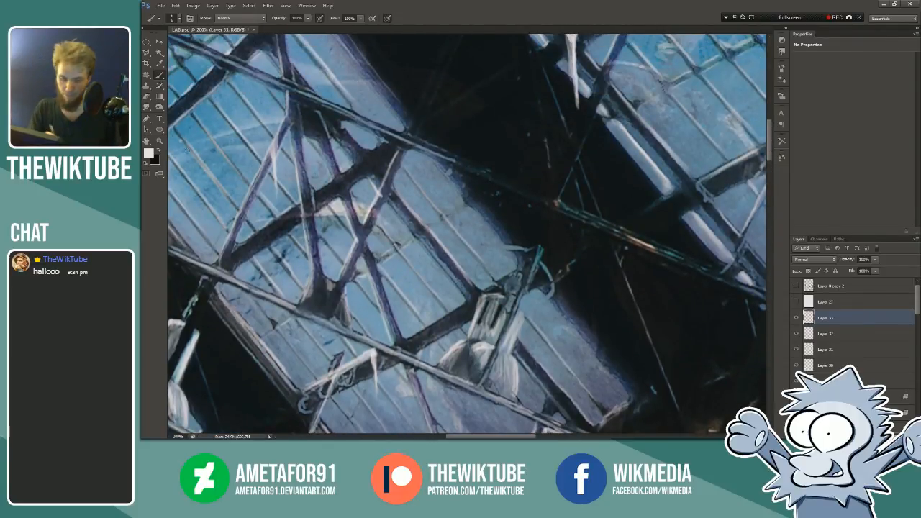
click(160, 141)
click(180, 18)
click(426, 209)
click(427, 209)
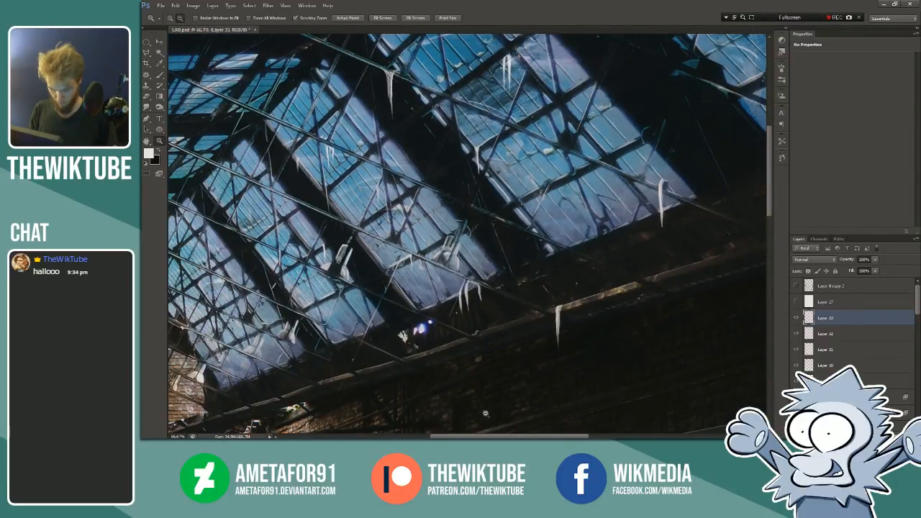
drag(484, 436, 446, 436)
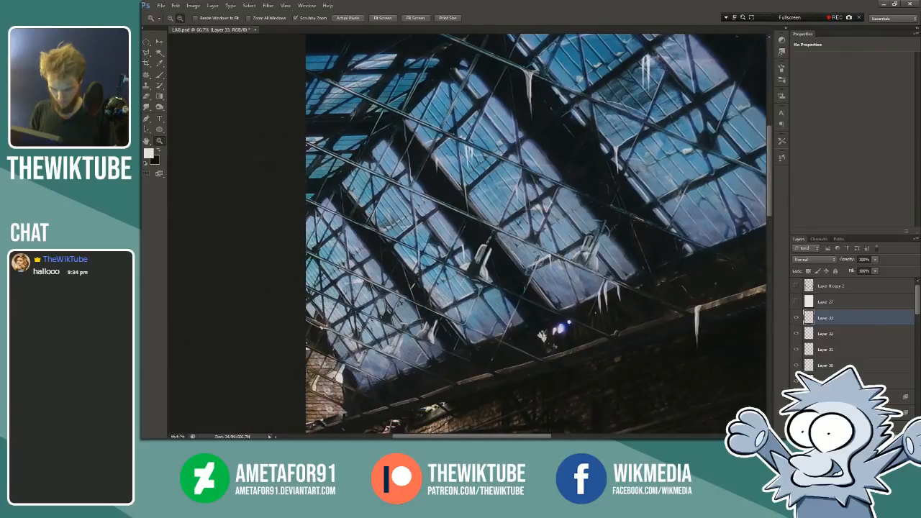
scroll(536, 234, down, 2)
scroll(536, 234, down, 3)
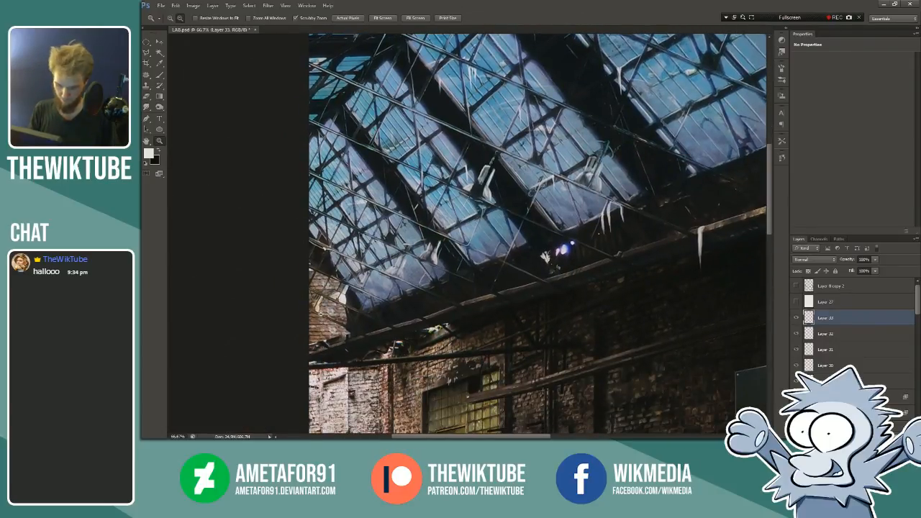
click(321, 314)
click(169, 18)
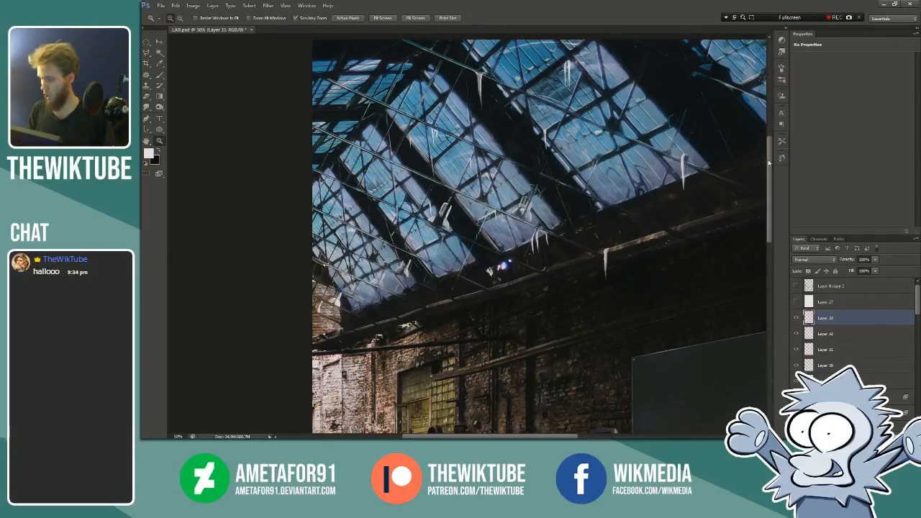
scroll(580, 382, up, 3)
click(517, 426)
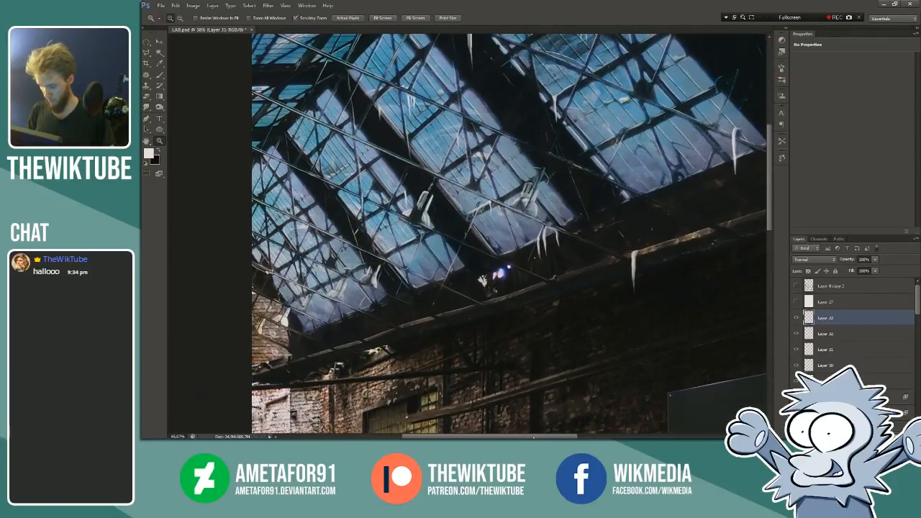
drag(526, 436, 579, 434)
drag(770, 182, 774, 148)
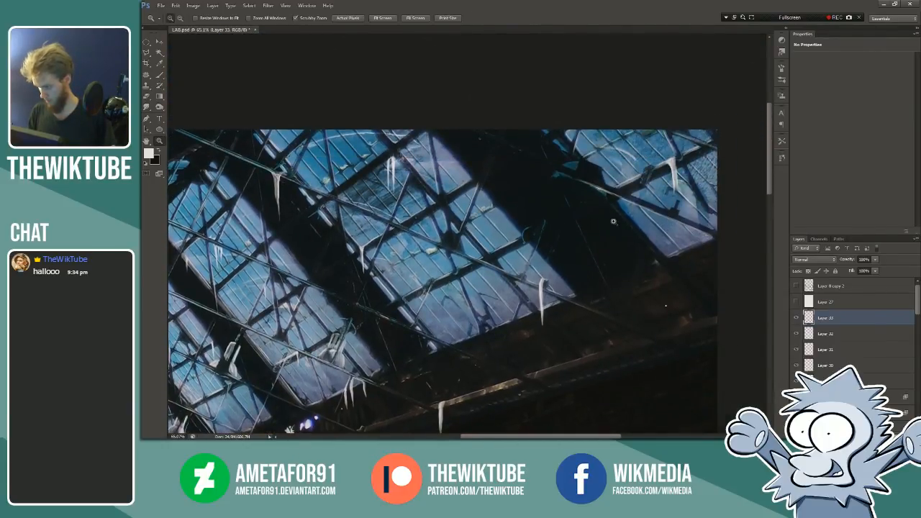
click(614, 223)
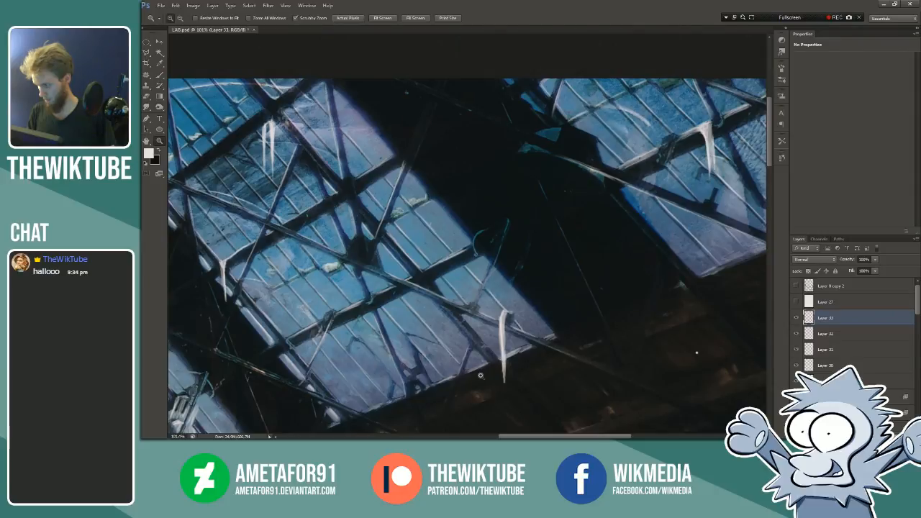
Step: Outline a cluster of long white icicles on Layer 33, hanging from the dark ledge where the beam meets it, joined along the ledge's edge
click(160, 75)
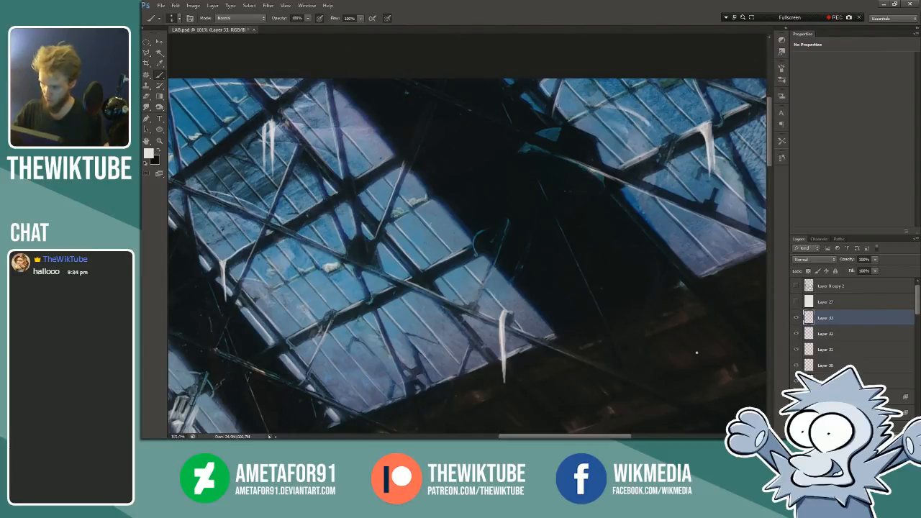
scroll(697, 352, left, 5)
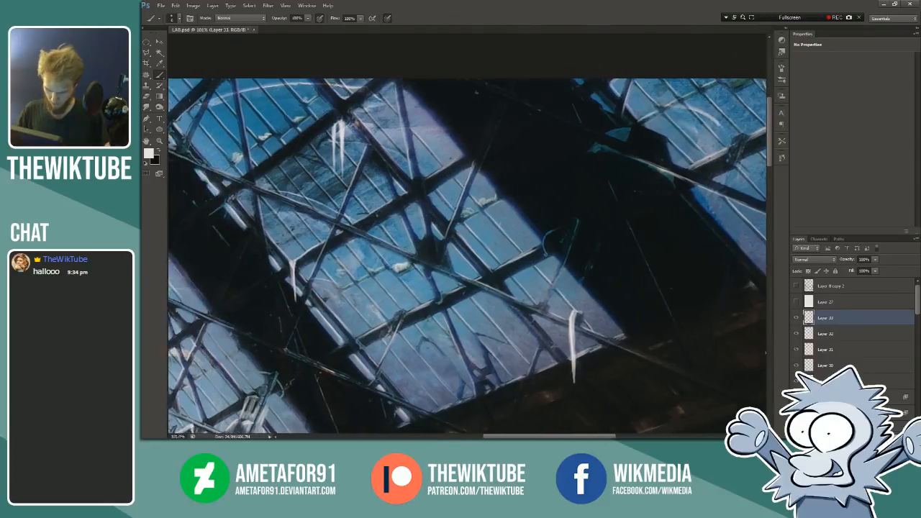
drag(514, 416, 516, 416)
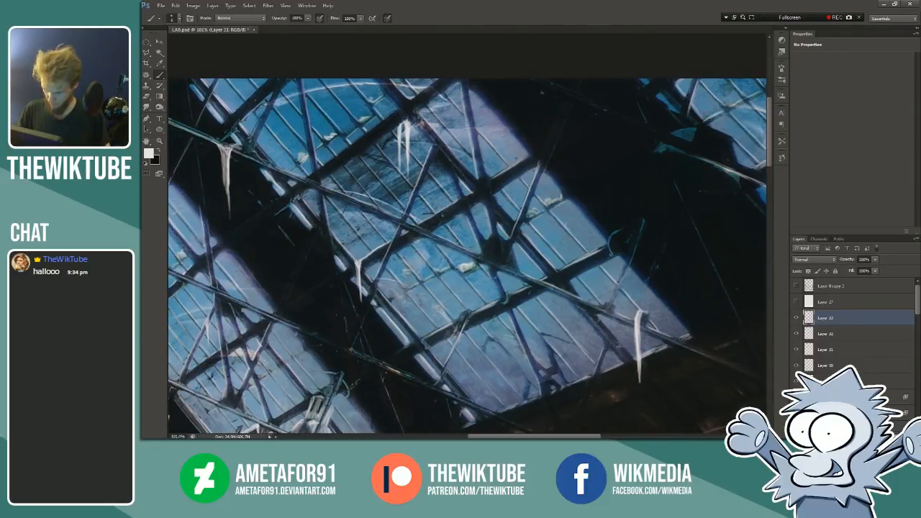
drag(768, 141, 765, 176)
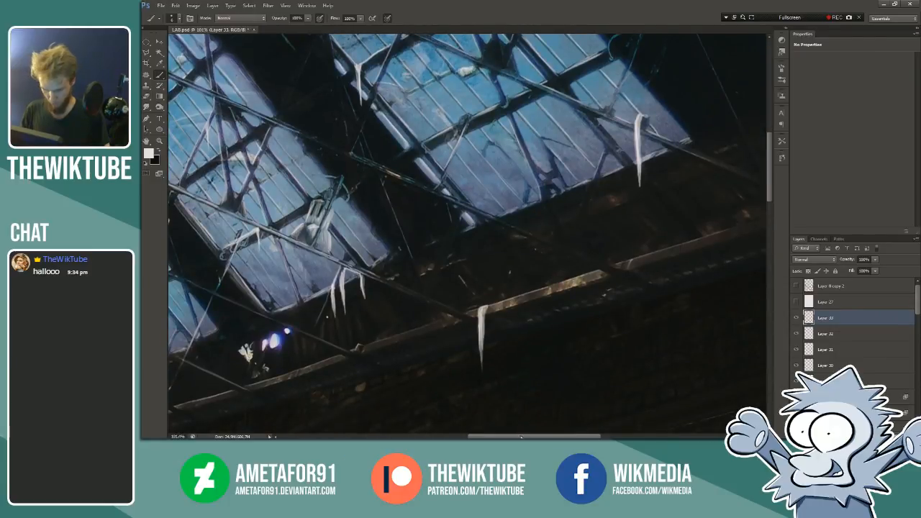
drag(521, 436, 565, 425)
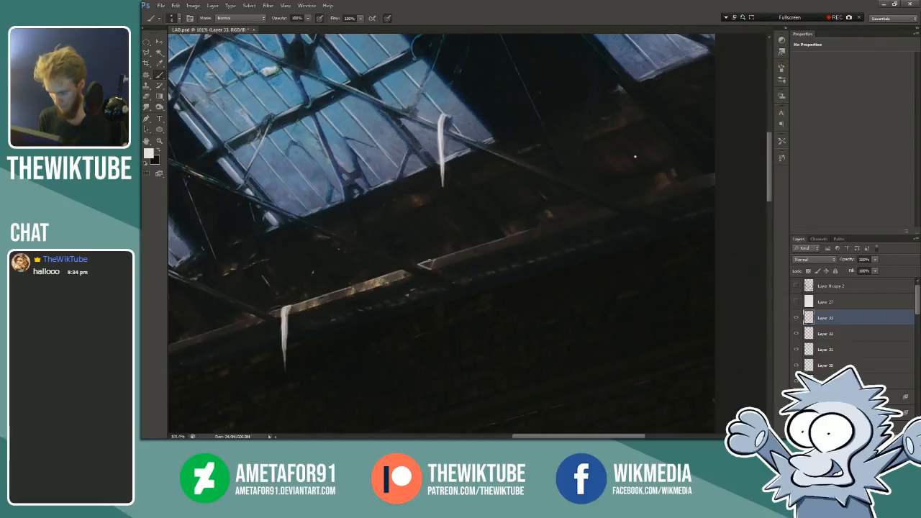
drag(431, 269, 433, 316)
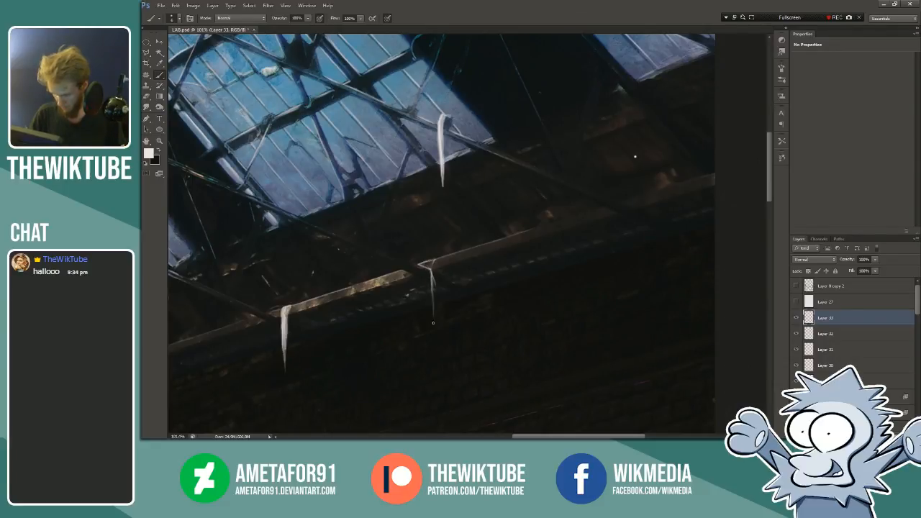
drag(431, 284, 436, 344)
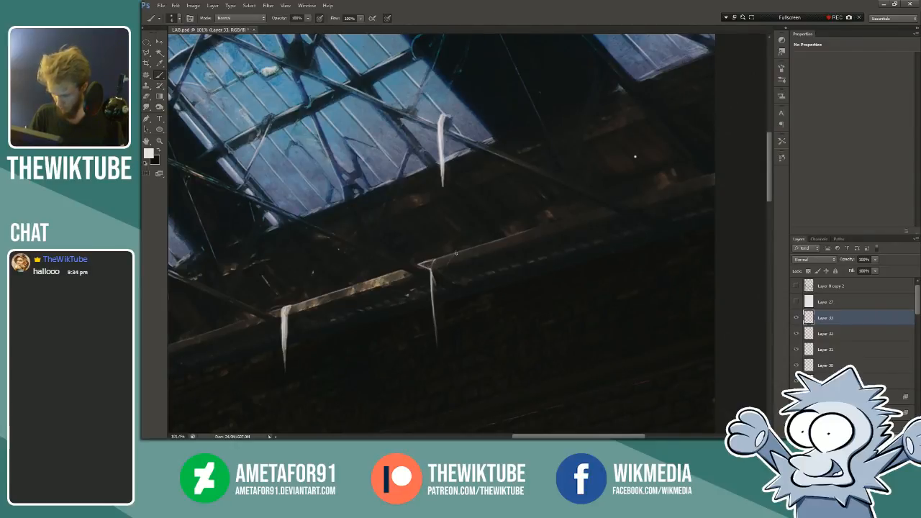
mouse_move(455, 253)
mouse_down()
mouse_move(449, 358)
mouse_move(439, 282)
mouse_move(438, 335)
mouse_move(439, 287)
mouse_move(444, 328)
mouse_up()
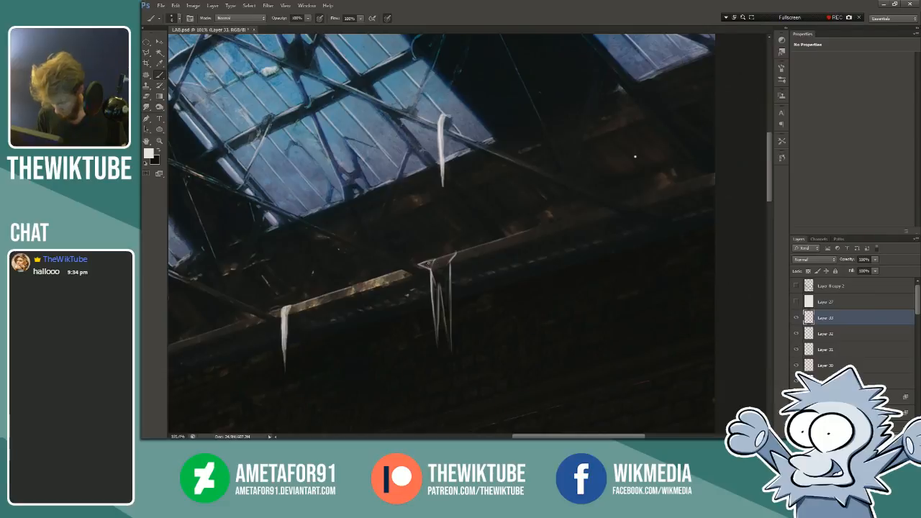
mouse_move(427, 262)
mouse_down()
mouse_move(454, 253)
mouse_move(436, 259)
mouse_up()
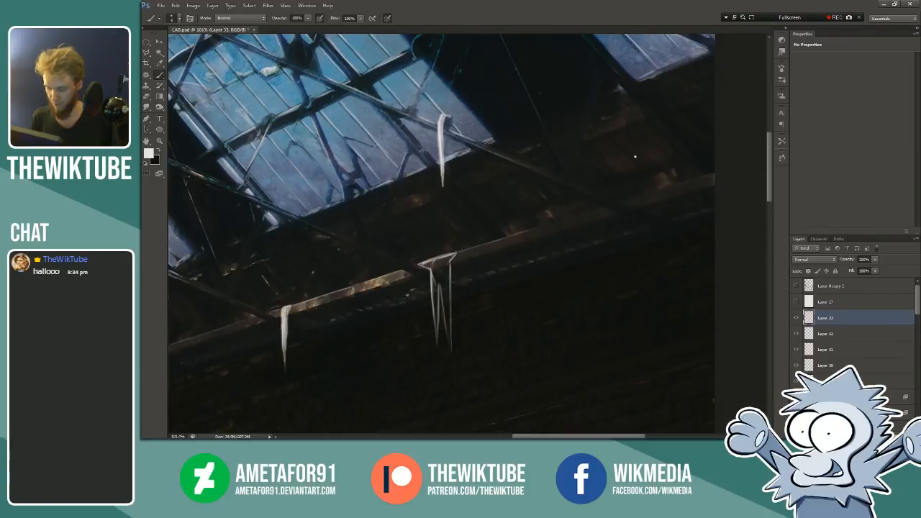
drag(425, 264, 449, 253)
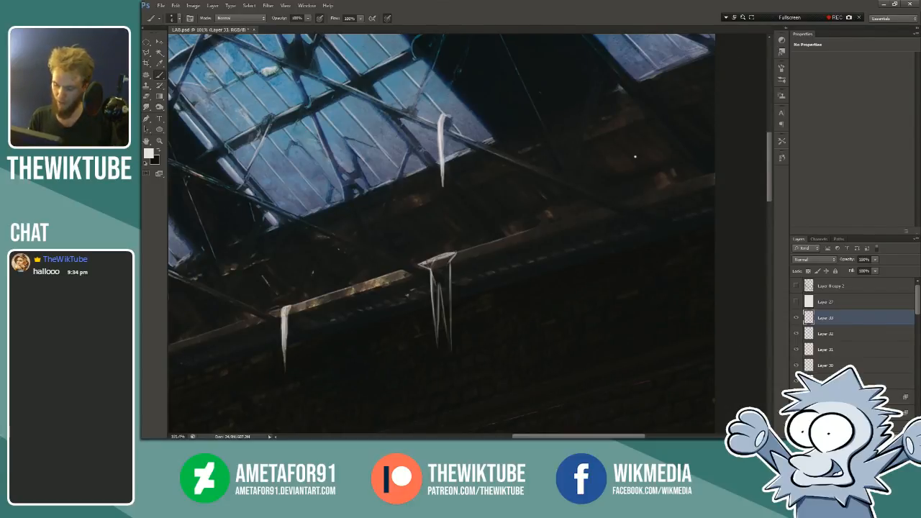
Step: Adjust the brush size and fill the outlined icicle shafts with white strokes down to their tips
right_click(520, 271)
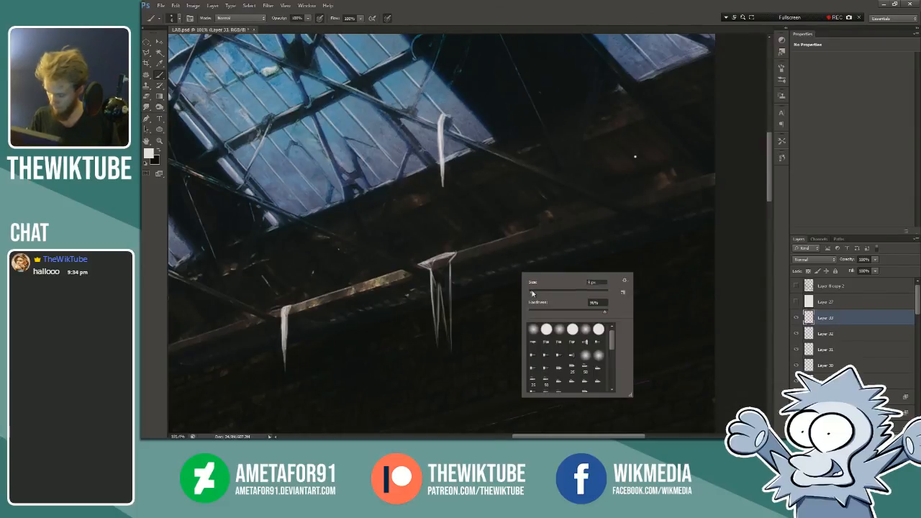
click(532, 292)
click(425, 265)
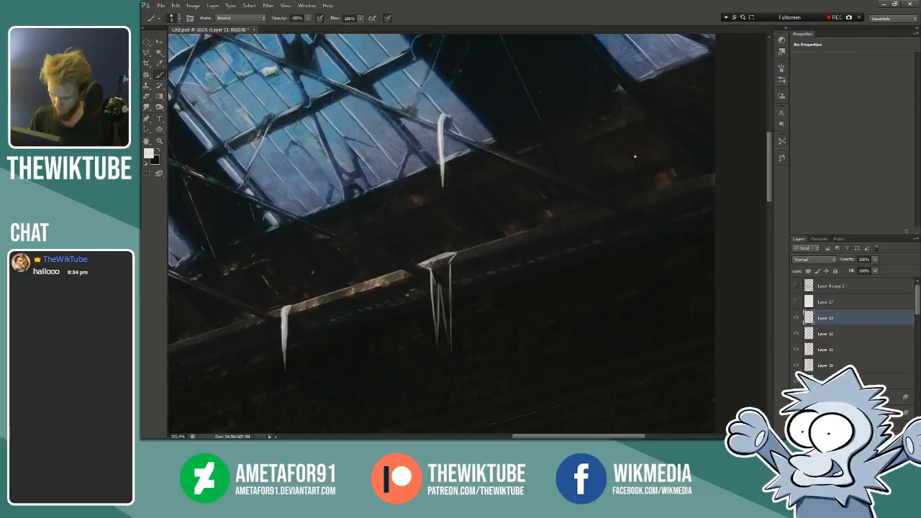
drag(423, 265, 437, 323)
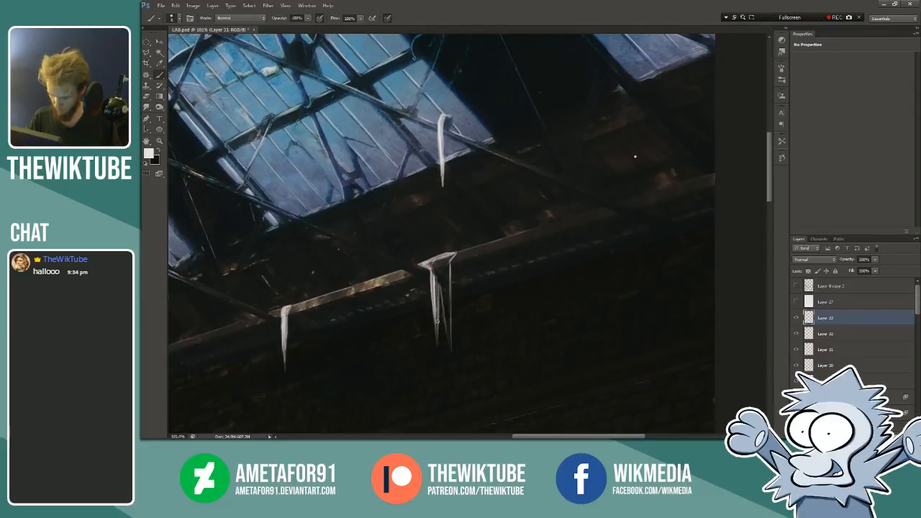
mouse_move(442, 289)
mouse_down()
mouse_move(449, 337)
mouse_move(448, 262)
mouse_move(447, 306)
mouse_move(436, 275)
mouse_move(443, 293)
mouse_move(447, 284)
mouse_move(448, 337)
mouse_move(439, 278)
mouse_move(446, 306)
mouse_up()
drag(445, 274, 437, 341)
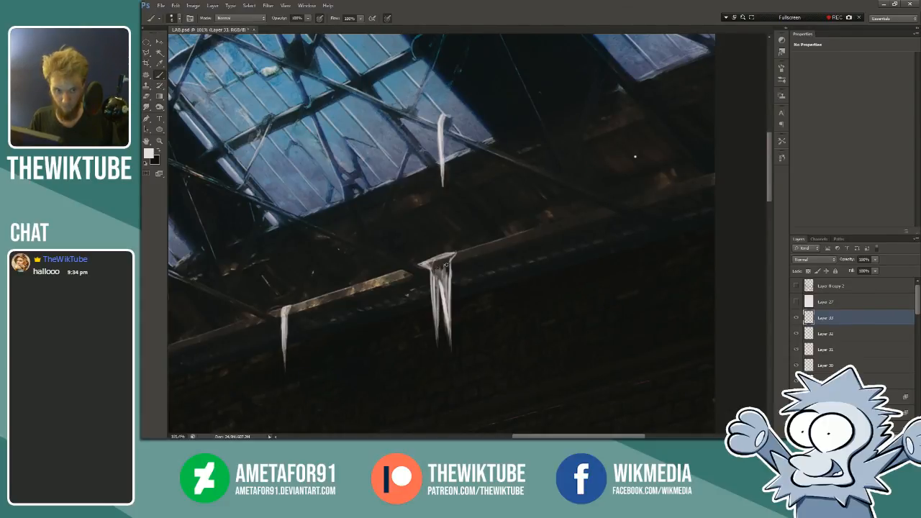
Step: Fill the gaps in the wide root of the icicle cluster and blend it into the shafts below
mouse_move(437, 280)
mouse_down()
mouse_move(437, 308)
mouse_move(442, 262)
mouse_up()
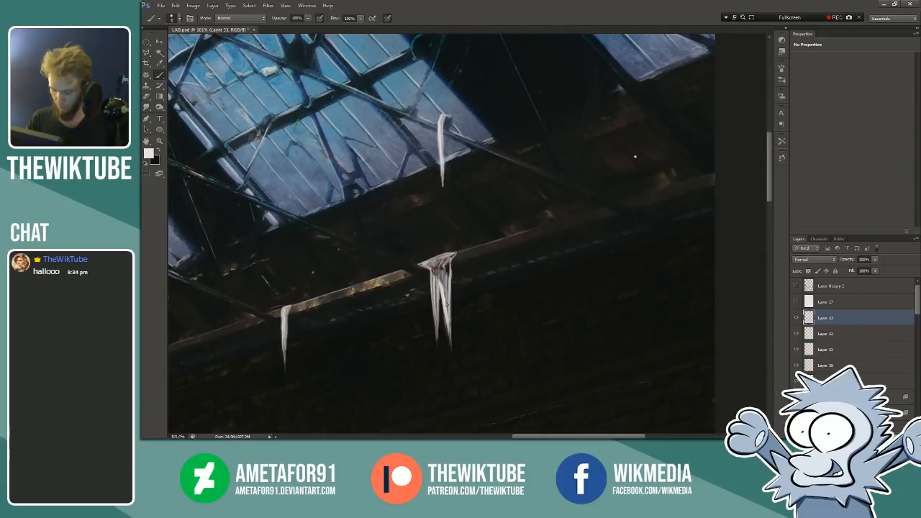
mouse_move(447, 305)
mouse_down()
mouse_move(443, 281)
mouse_move(446, 294)
mouse_up()
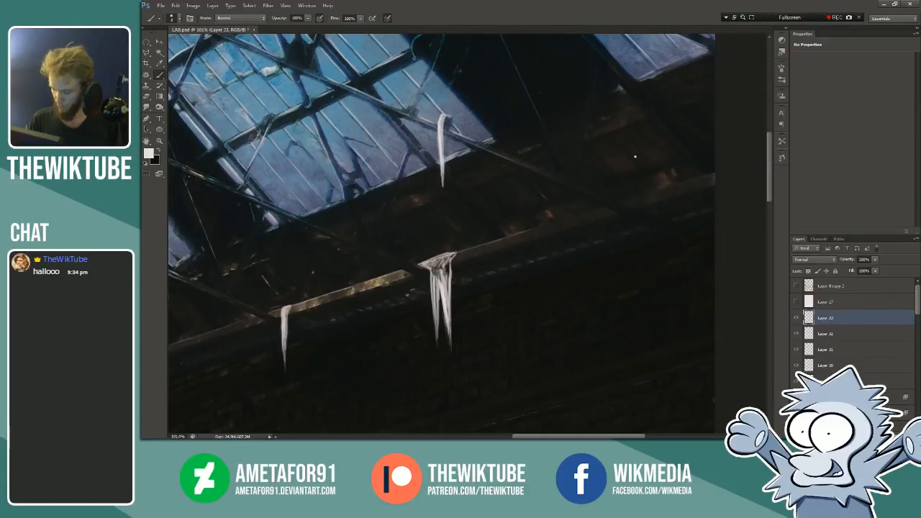
mouse_move(436, 263)
mouse_down()
mouse_move(447, 257)
mouse_move(432, 264)
mouse_move(445, 255)
mouse_move(432, 277)
mouse_move(440, 279)
mouse_move(435, 308)
mouse_move(437, 296)
mouse_up()
mouse_move(448, 259)
mouse_down()
mouse_move(449, 288)
mouse_move(444, 281)
mouse_up()
drag(764, 163, 761, 178)
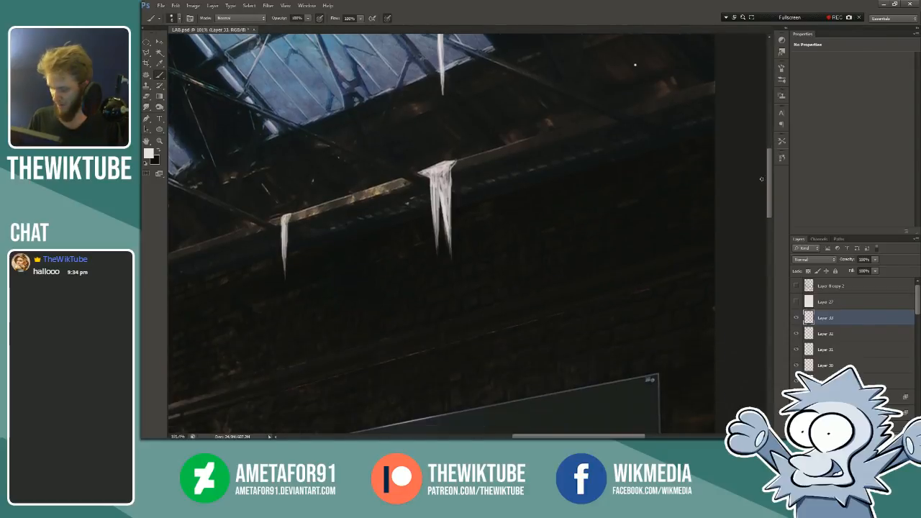
drag(432, 190, 435, 221)
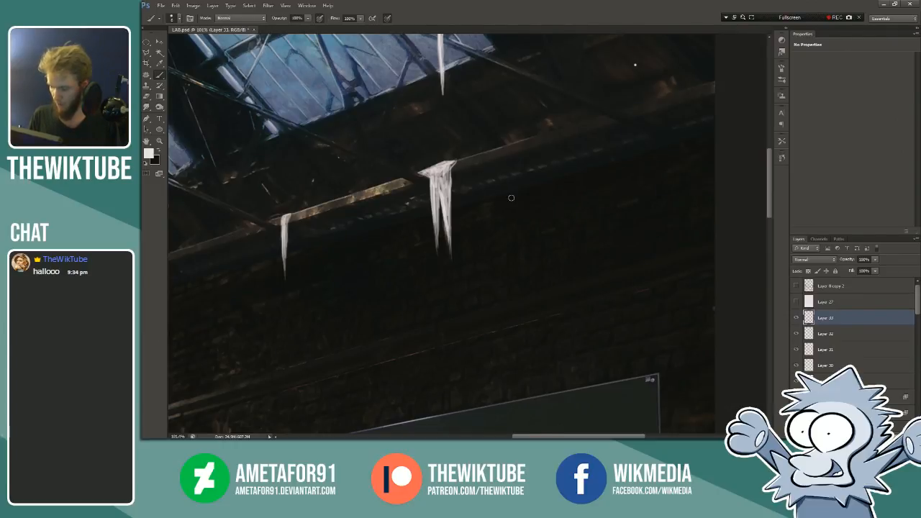
mouse_move(398, 326)
mouse_down()
mouse_move(580, 167)
mouse_move(628, 142)
mouse_up()
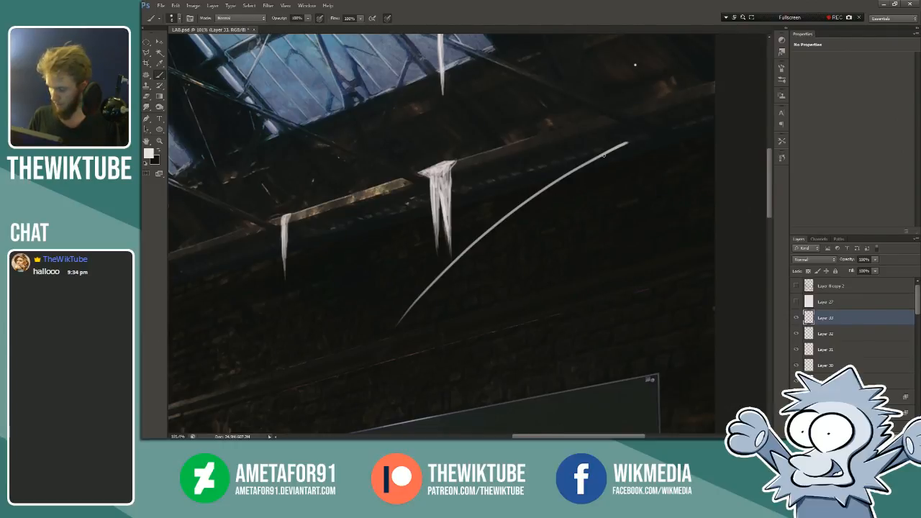
key(ctrl+z)
drag(422, 311, 569, 124)
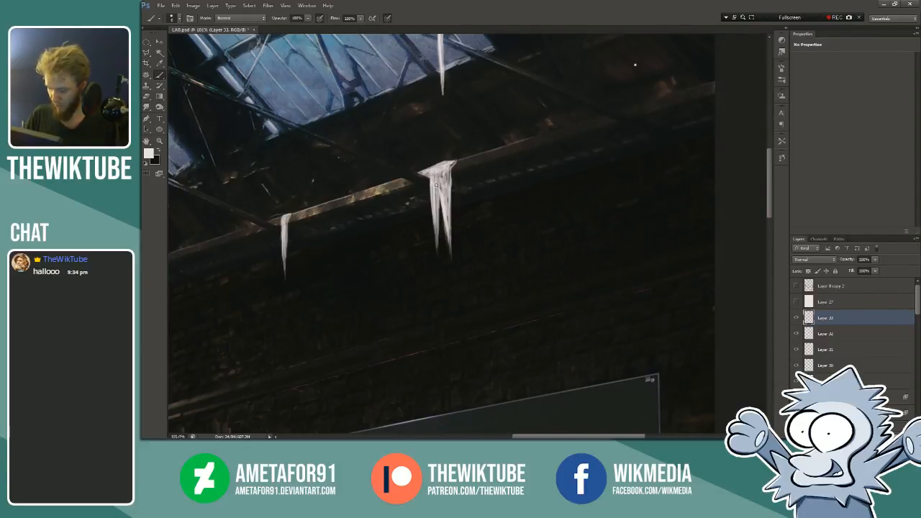
drag(433, 190, 436, 249)
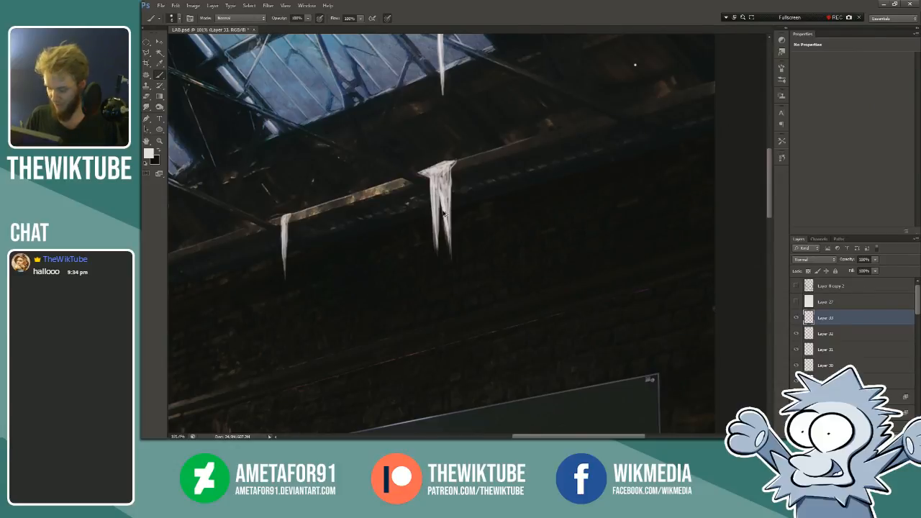
key(ctrl+alt+z)
key(ctrl+alt+z)
Step: Refine the cluster's left icicle tip and upper edge with fine strokes, and check them against the whole image
drag(434, 214, 437, 255)
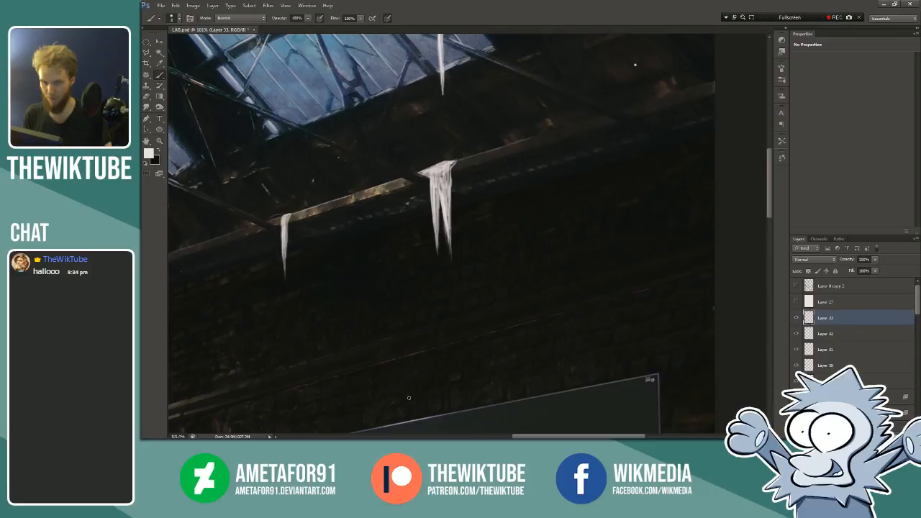
drag(429, 168, 452, 163)
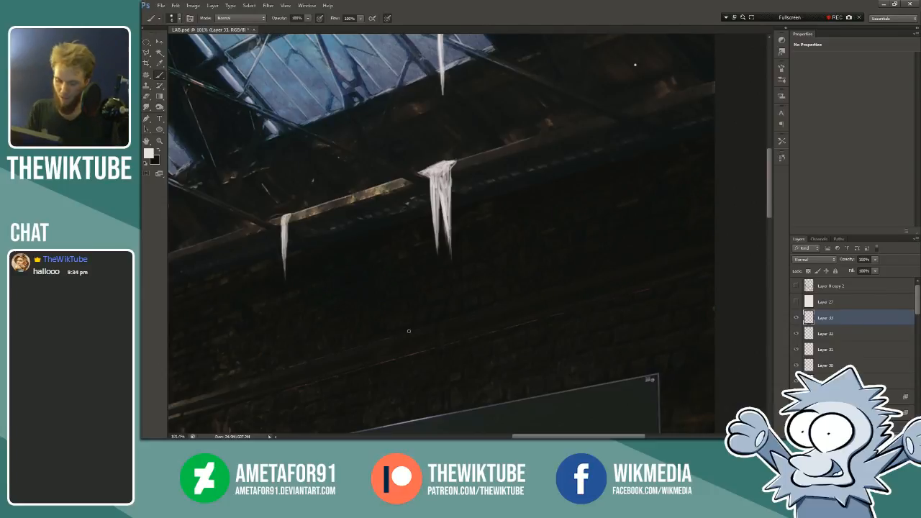
click(160, 141)
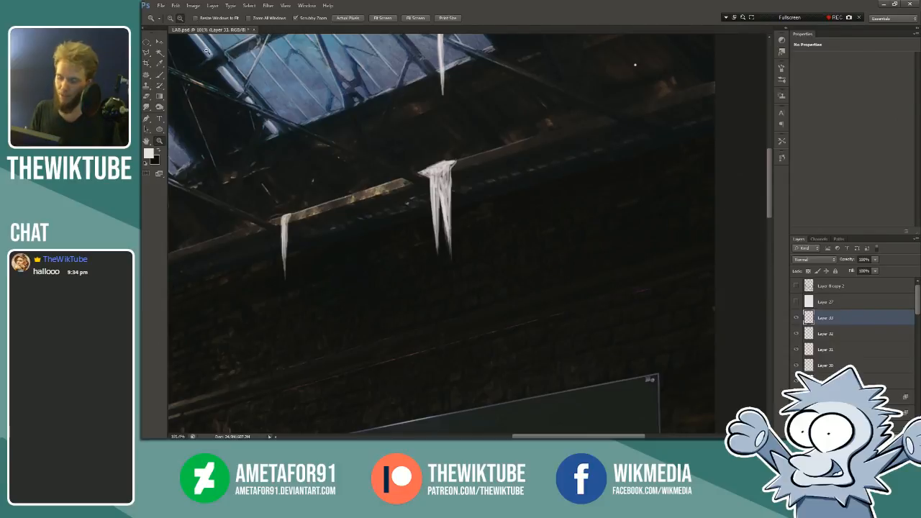
click(458, 232)
click(458, 234)
click(456, 241)
click(438, 307)
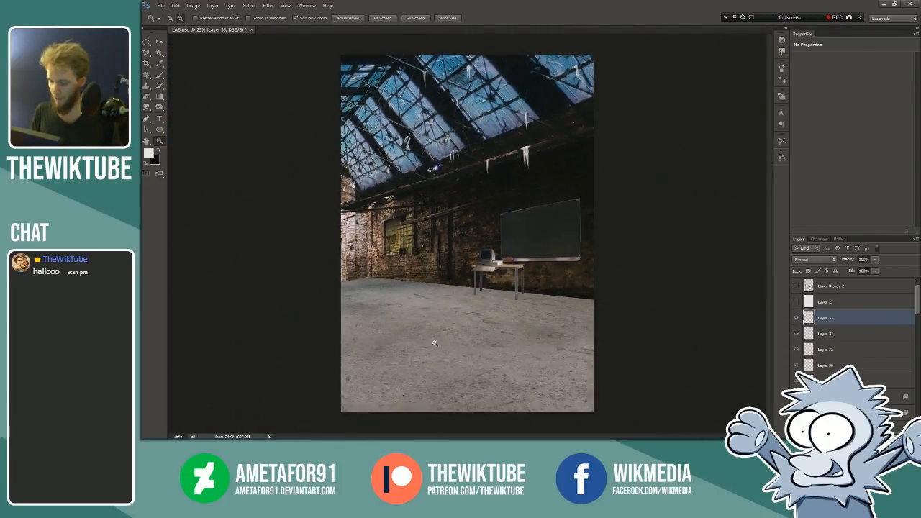
Step: Smooth the icicle cluster on the ledge with further brush strokes over its right shaft and the area where the shafts join
click(170, 17)
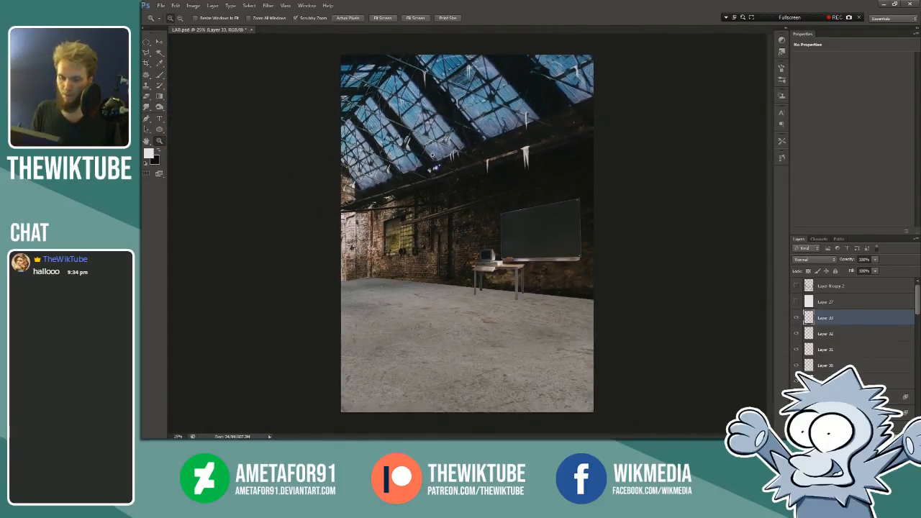
drag(547, 150, 677, 150)
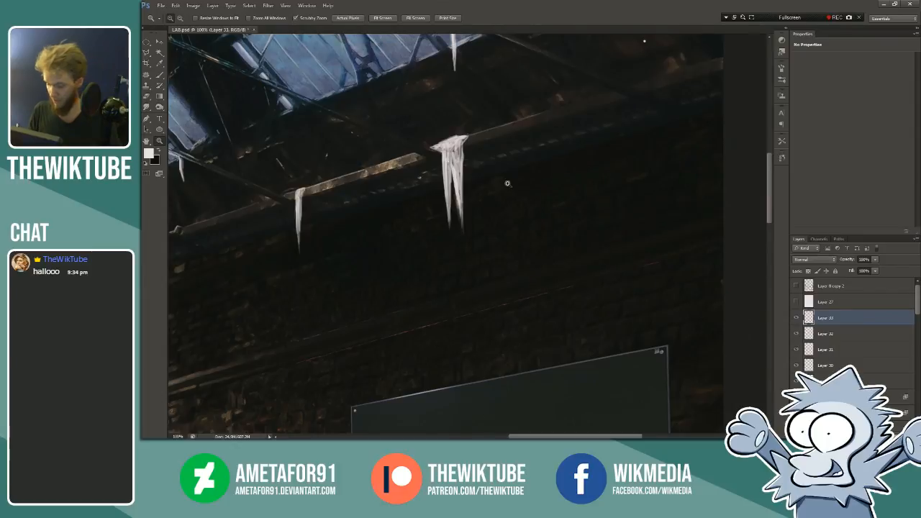
key(b)
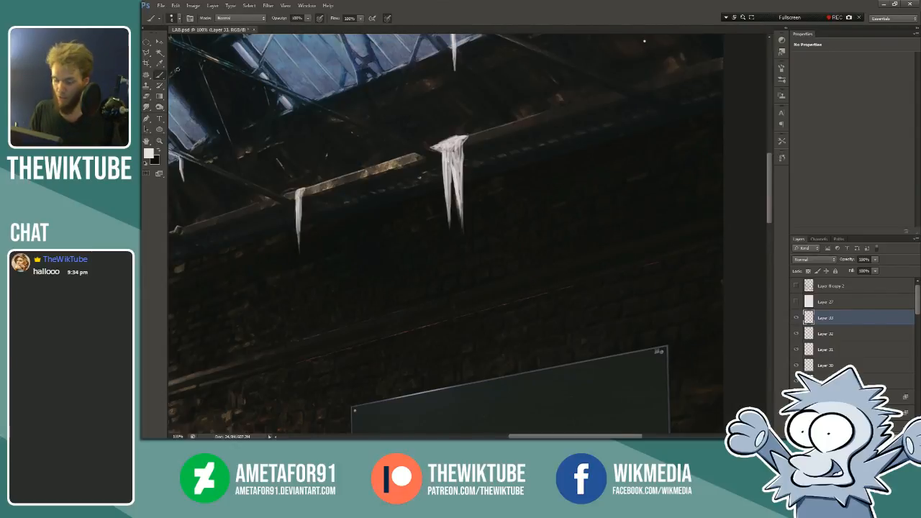
right_click(511, 217)
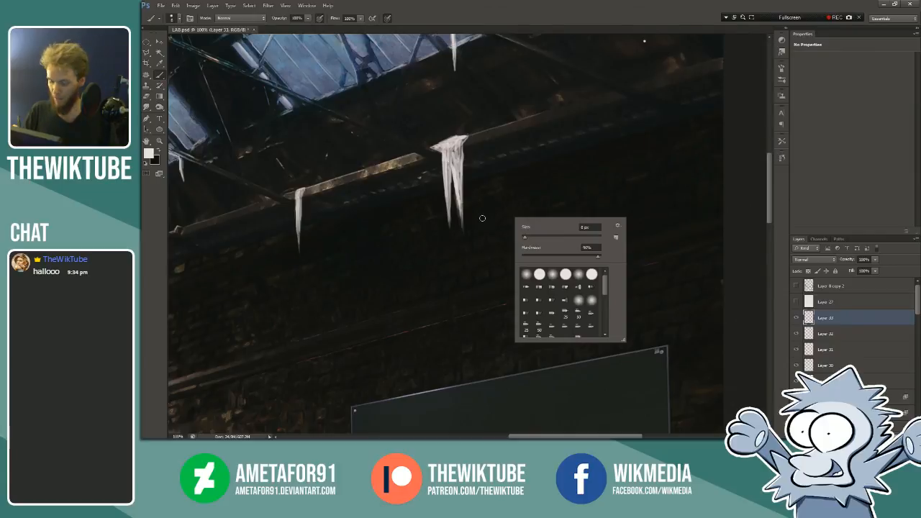
click(458, 177)
drag(462, 180, 465, 221)
drag(462, 155, 459, 201)
mouse_move(464, 161)
mouse_down()
mouse_move(466, 204)
mouse_move(463, 192)
mouse_move(452, 223)
mouse_move(451, 204)
mouse_up()
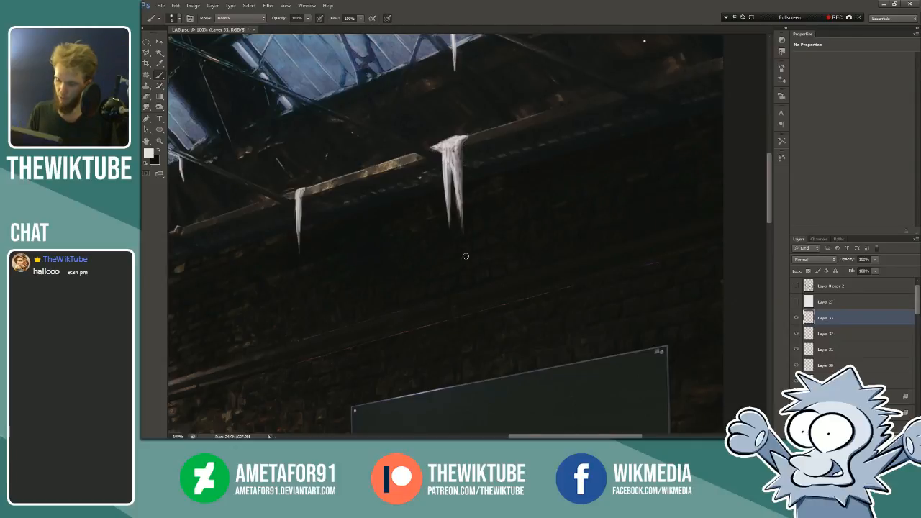
right_click(530, 223)
key(Return)
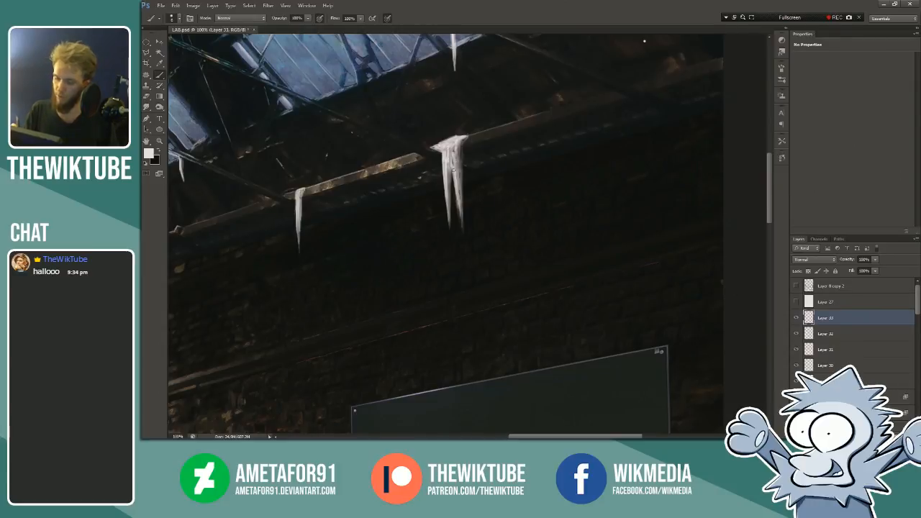
mouse_move(453, 170)
mouse_down()
mouse_move(453, 150)
mouse_move(454, 161)
mouse_up()
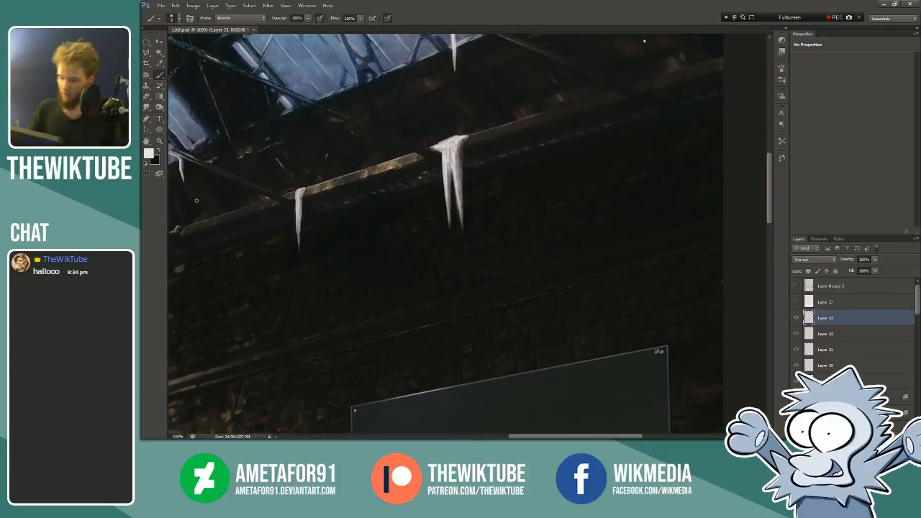
Step: Examine the whole factory hall image to judge how the new icicle cluster fits with the other icicles
click(160, 141)
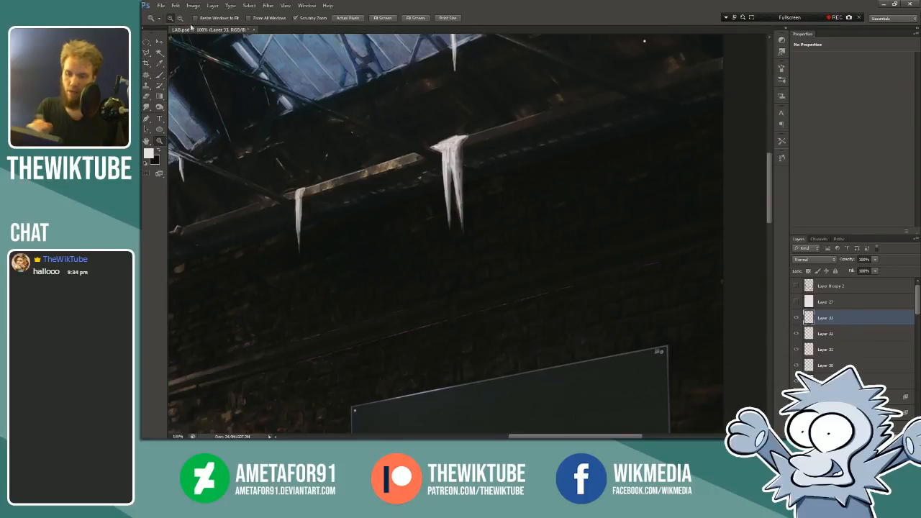
click(180, 18)
click(407, 240)
click(407, 241)
click(408, 240)
click(389, 398)
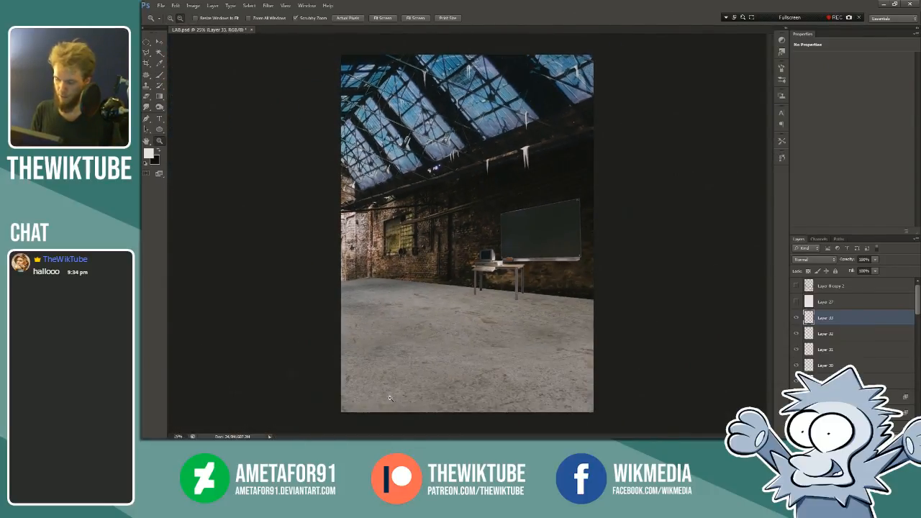
click(170, 18)
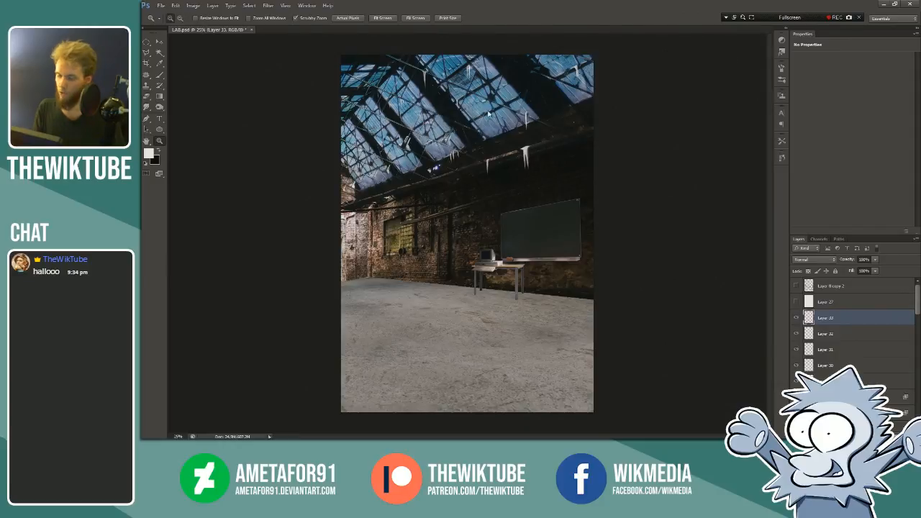
Step: Enlarge the brush and paint a pale frosty edge along the ledge from the icicle cluster toward the image's right side
click(553, 143)
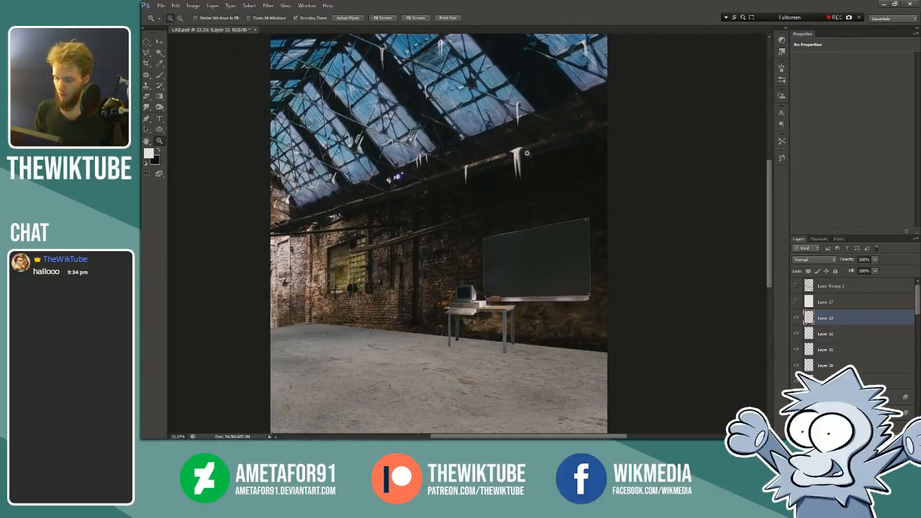
click(530, 150)
click(579, 129)
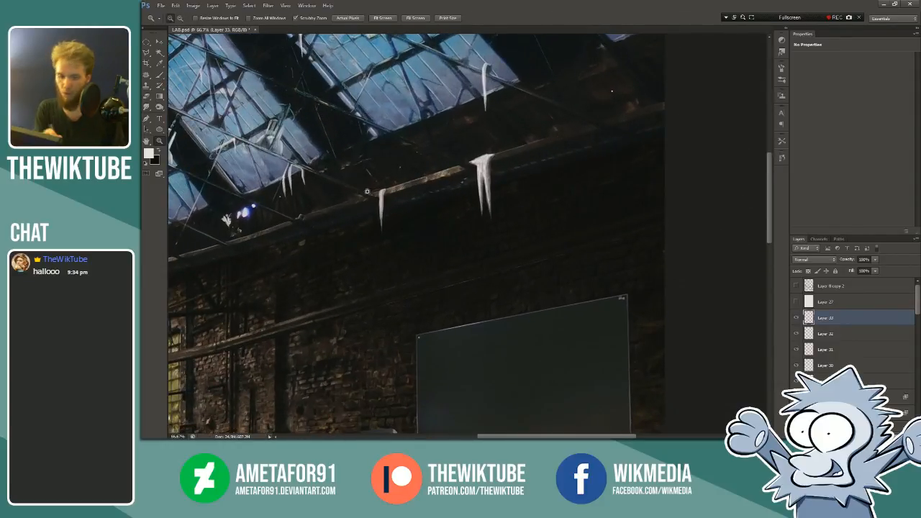
click(159, 75)
key(z)
click(633, 107)
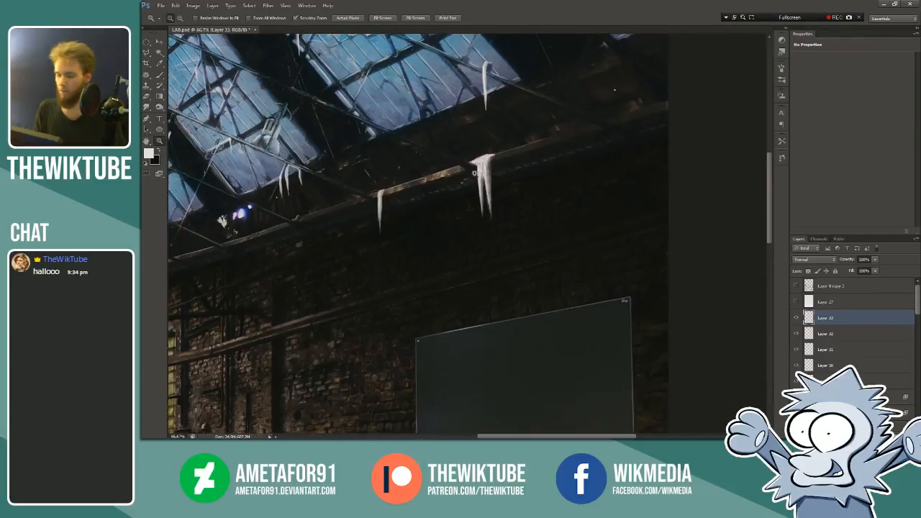
scroll(632, 107, up, 3)
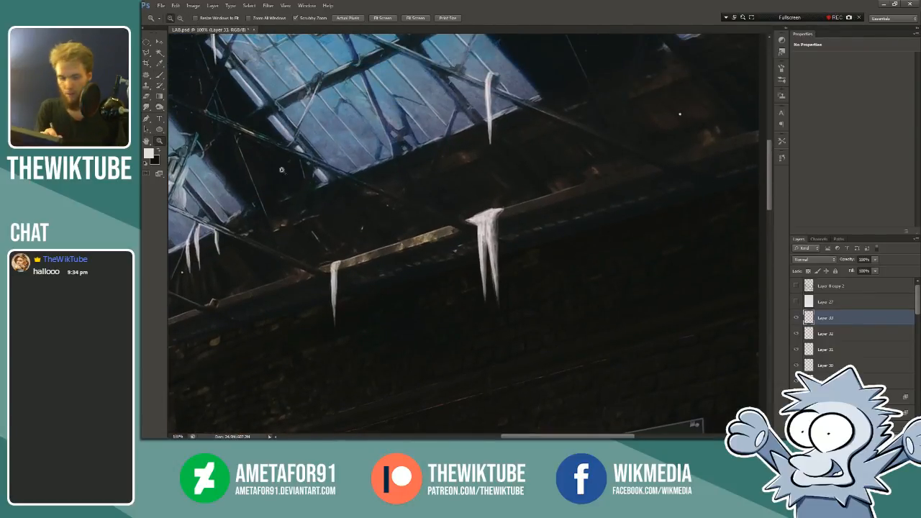
click(160, 75)
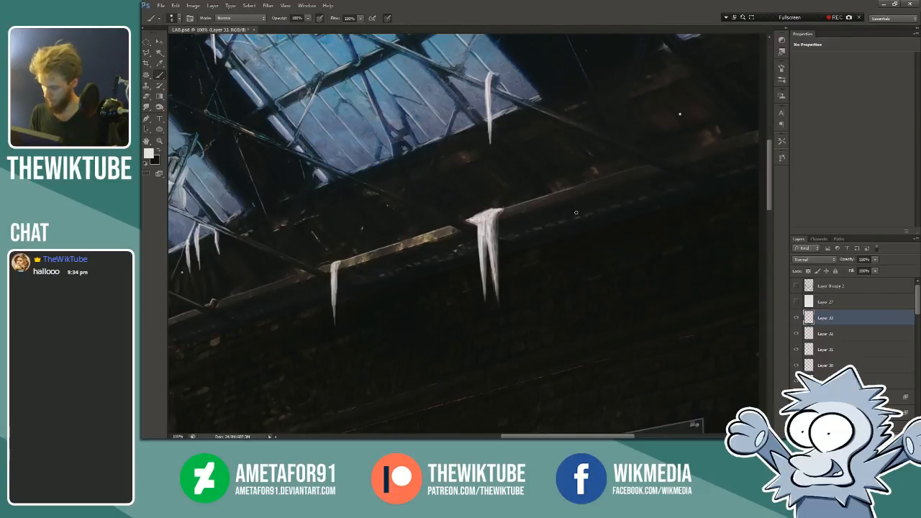
right_click(595, 227)
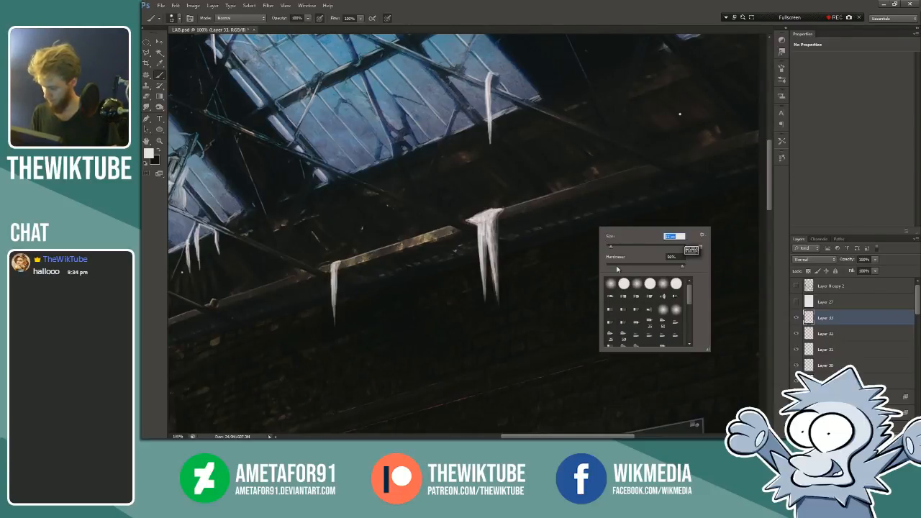
click(502, 213)
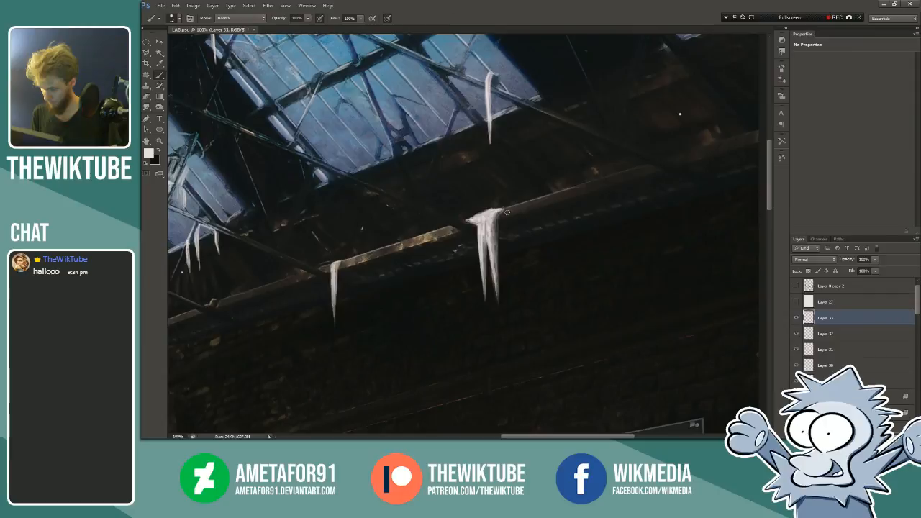
right_click(569, 210)
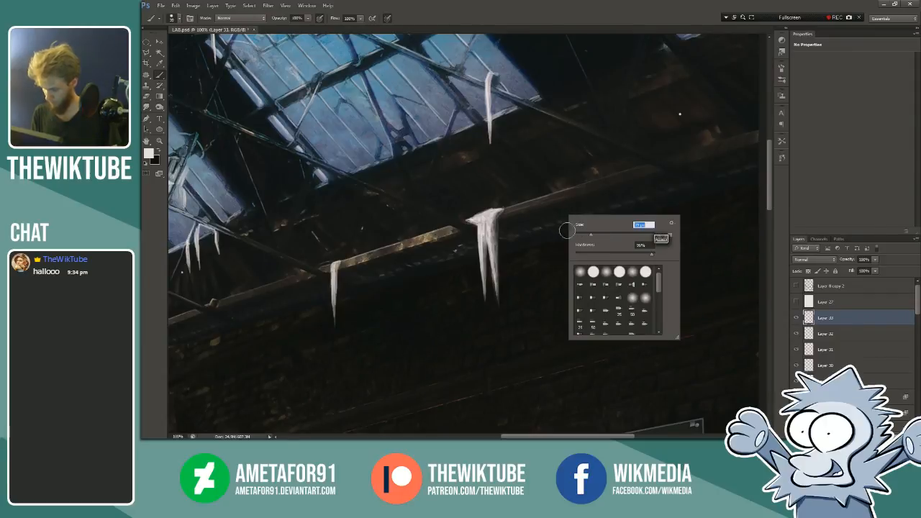
click(503, 214)
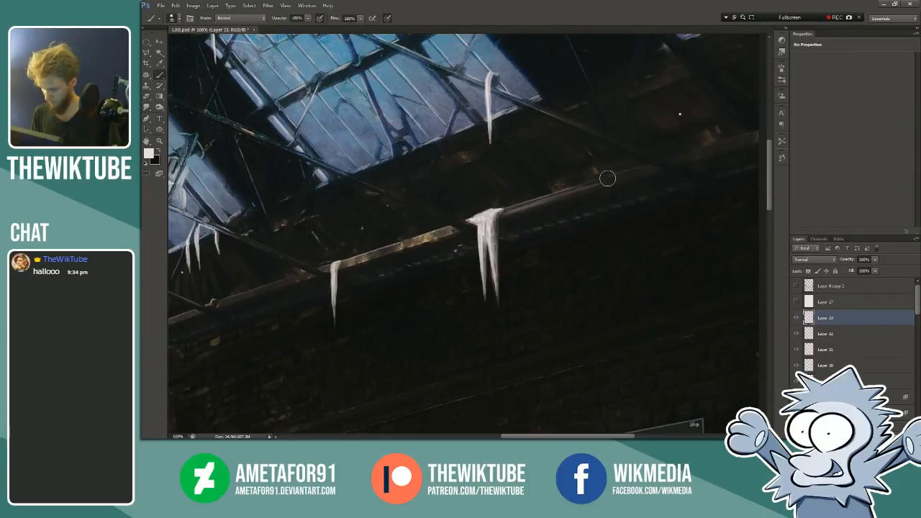
mouse_move(509, 211)
mouse_down()
mouse_move(652, 167)
mouse_move(570, 193)
mouse_up()
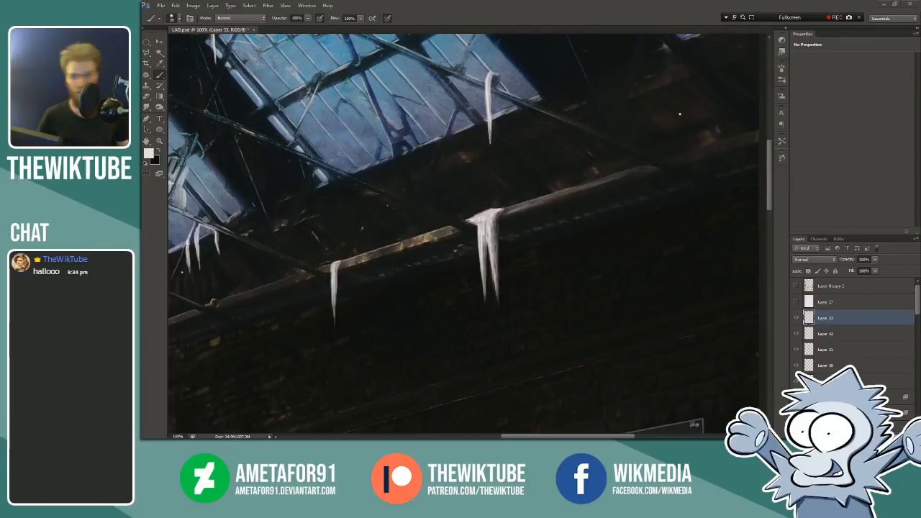
Step: Paint a pale frost highlight along the outermost ledge segment at the image's right edge, undoing and repainting the first stroke
click(838, 20)
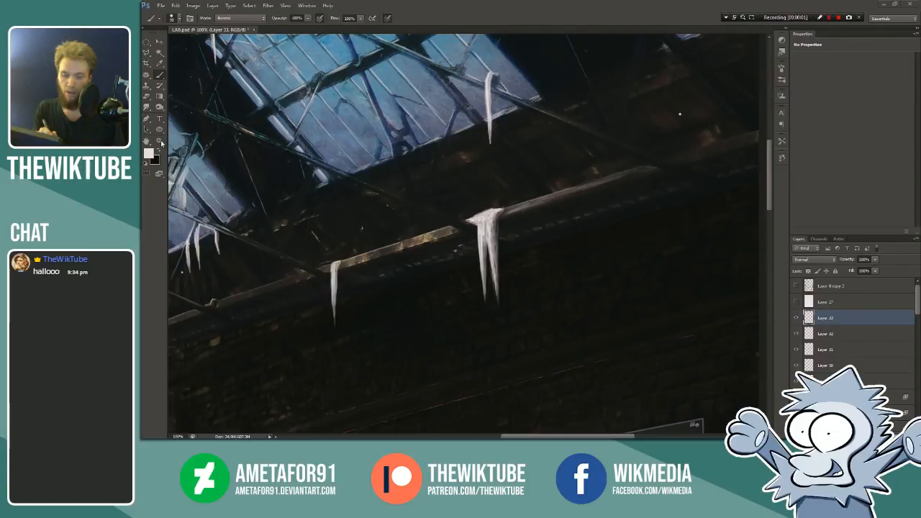
click(159, 141)
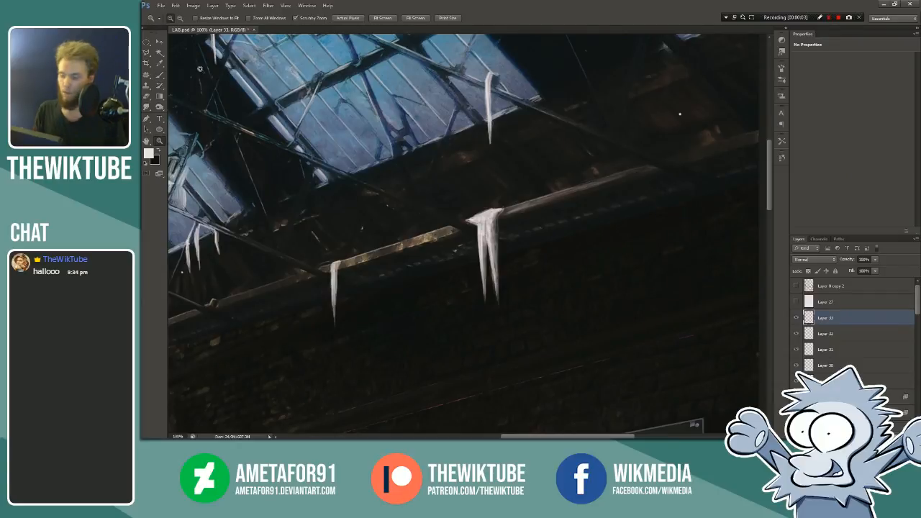
click(582, 211)
drag(773, 161, 770, 144)
click(589, 432)
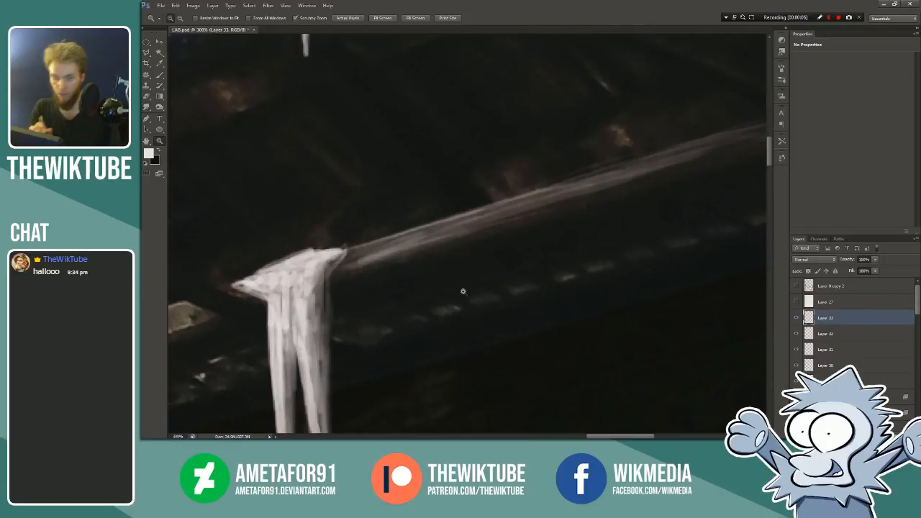
click(184, 19)
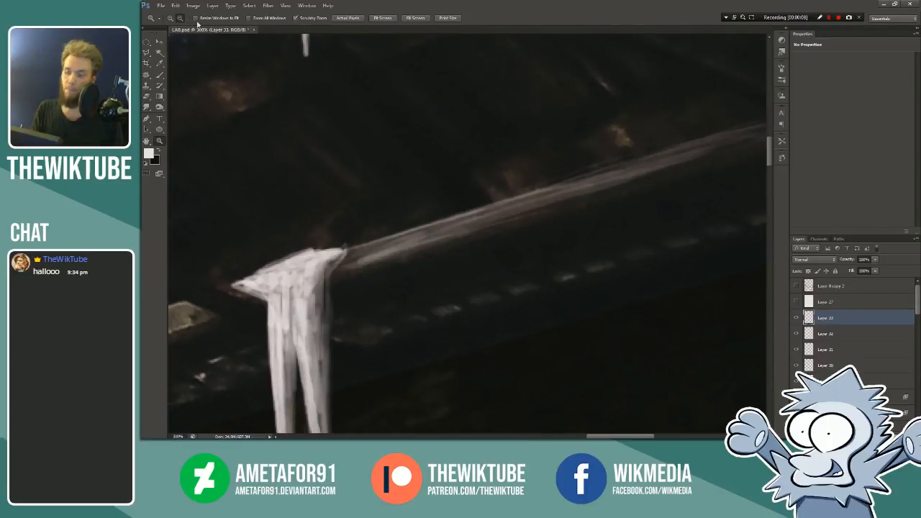
click(507, 207)
click(474, 221)
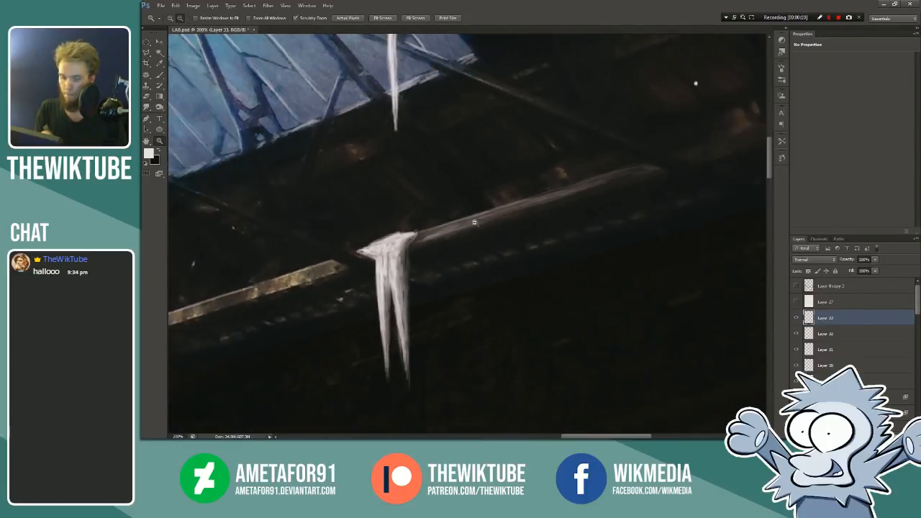
key(b)
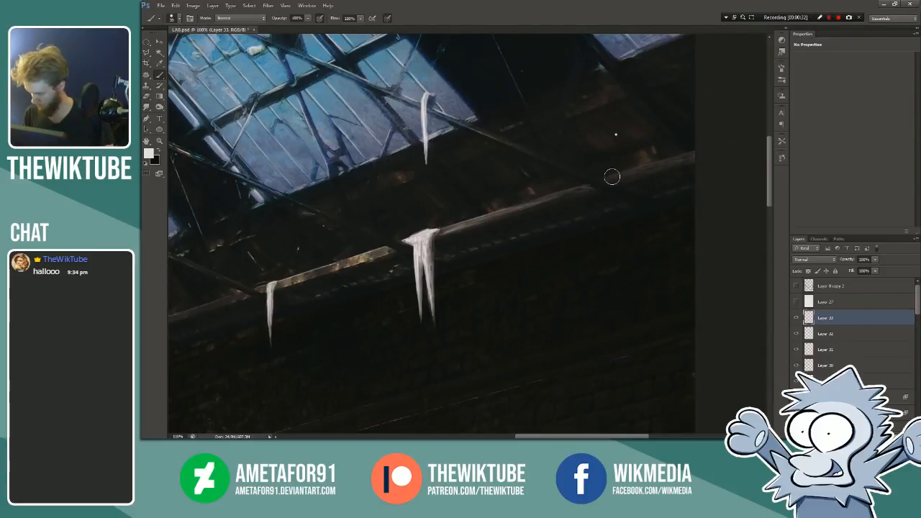
drag(626, 172, 704, 152)
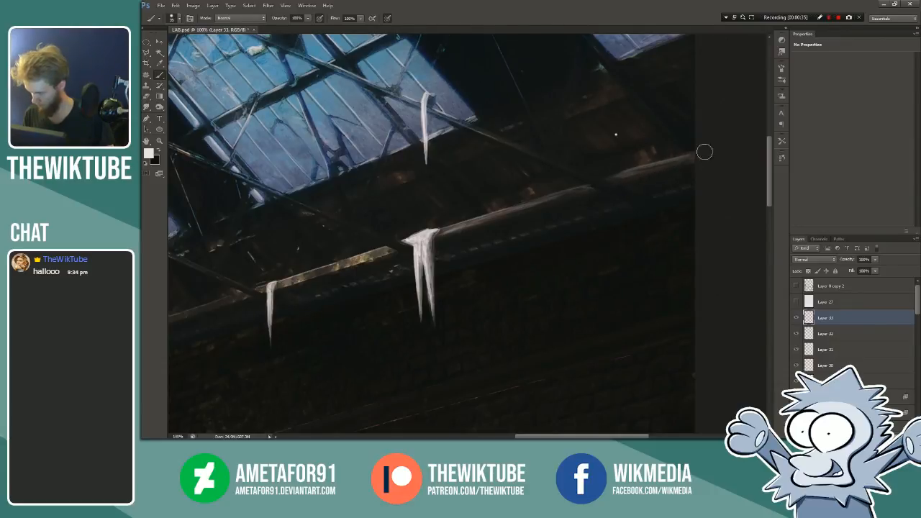
key(ctrl+alt+z)
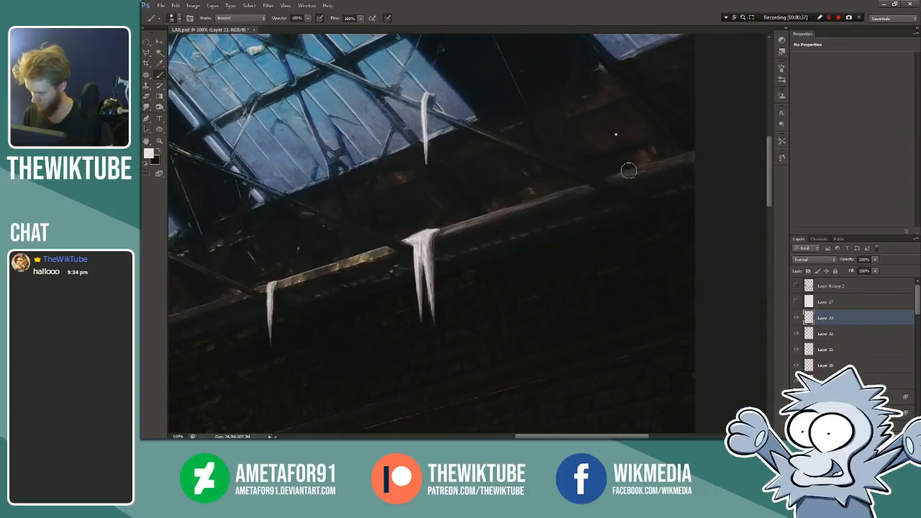
drag(629, 171, 701, 147)
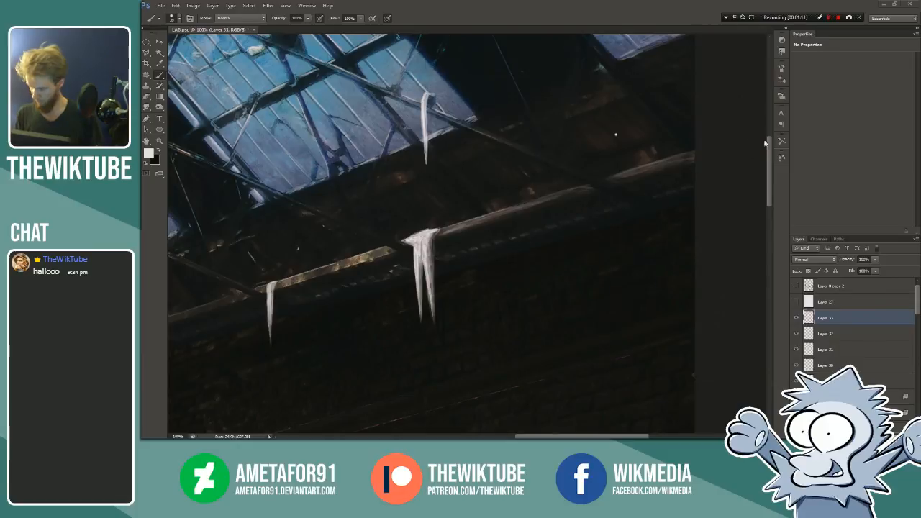
Step: Reduce the brush size to 7 px and touch up the spot where the diagonal roof strut meets the ledge
scroll(762, 159, down, 1)
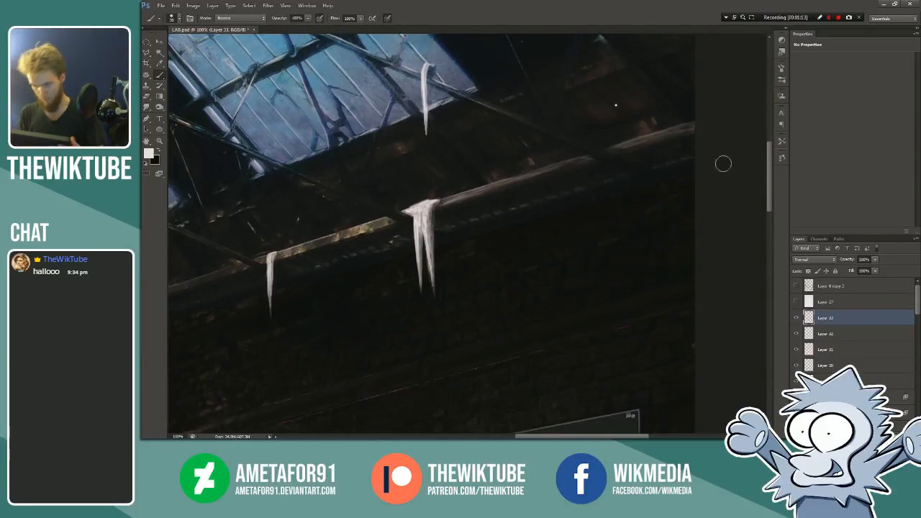
right_click(612, 169)
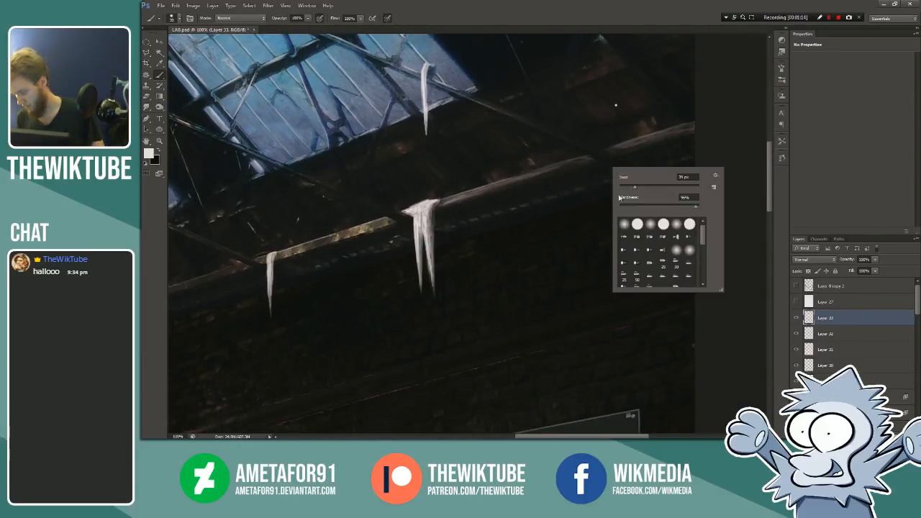
click(623, 188)
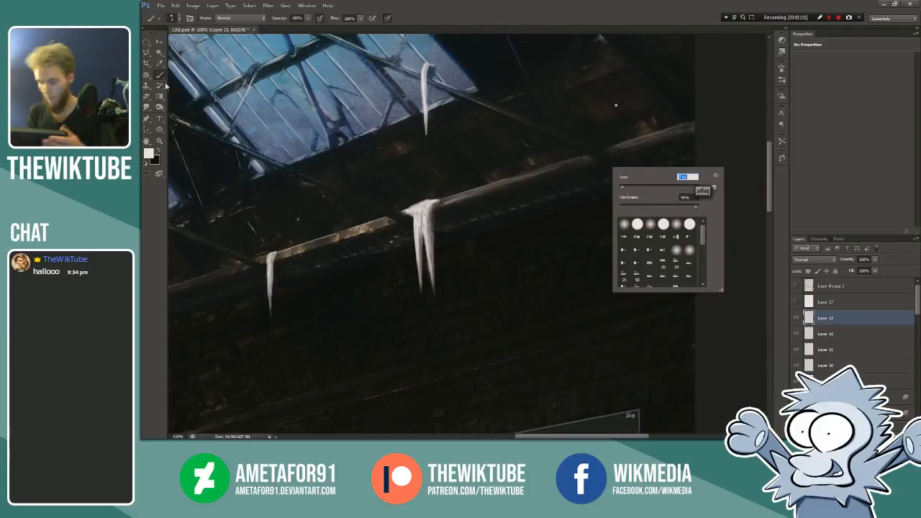
click(768, 154)
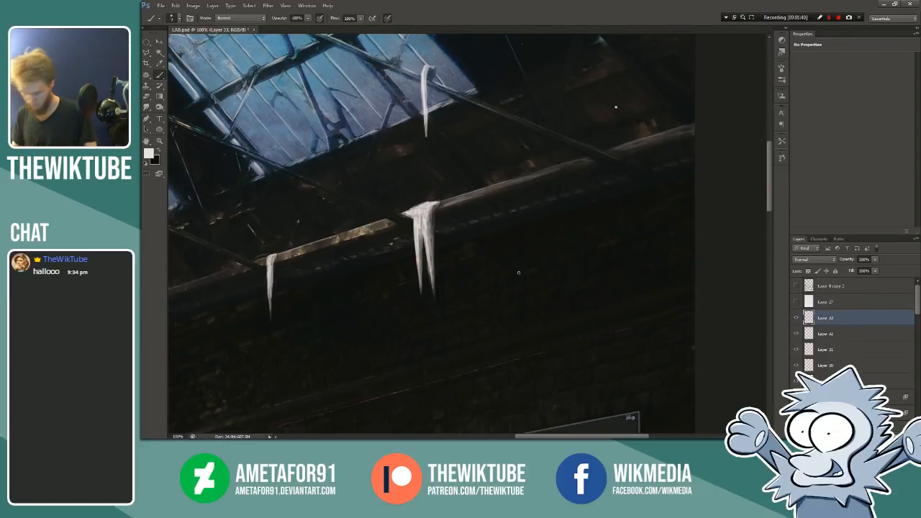
right_click(596, 175)
right_click(549, 214)
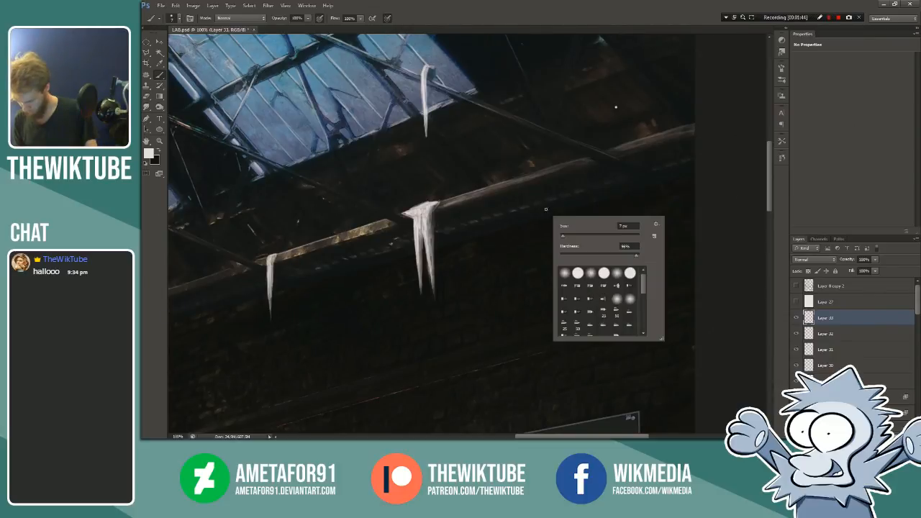
click(615, 162)
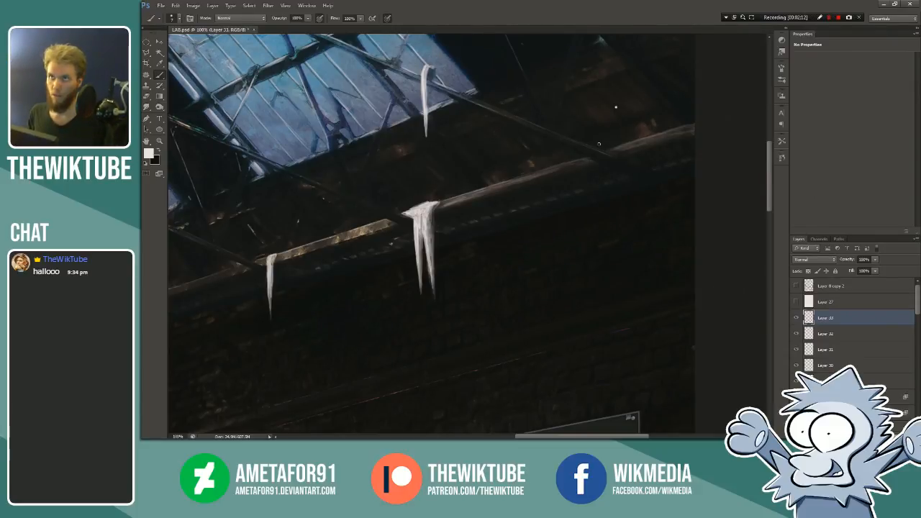
Step: Examine the roof windows and beams above the ledge to compare the icicles painted across them
click(159, 141)
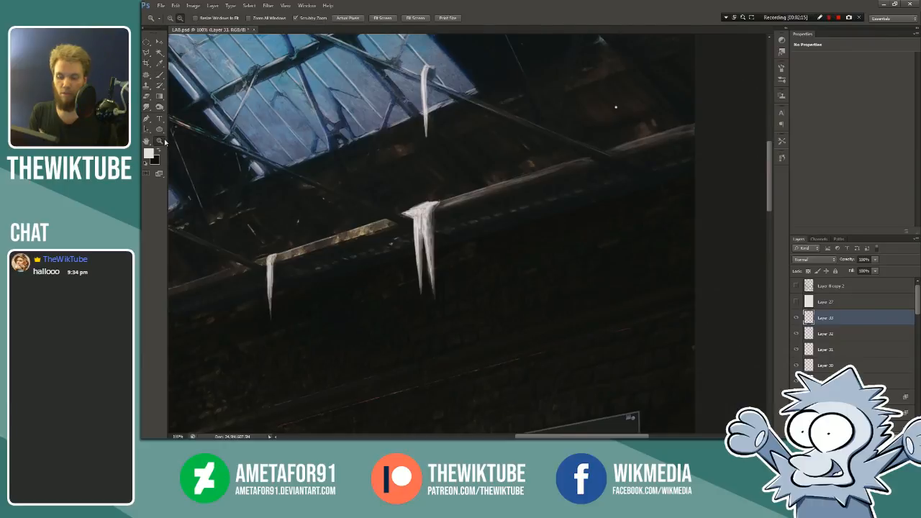
click(159, 87)
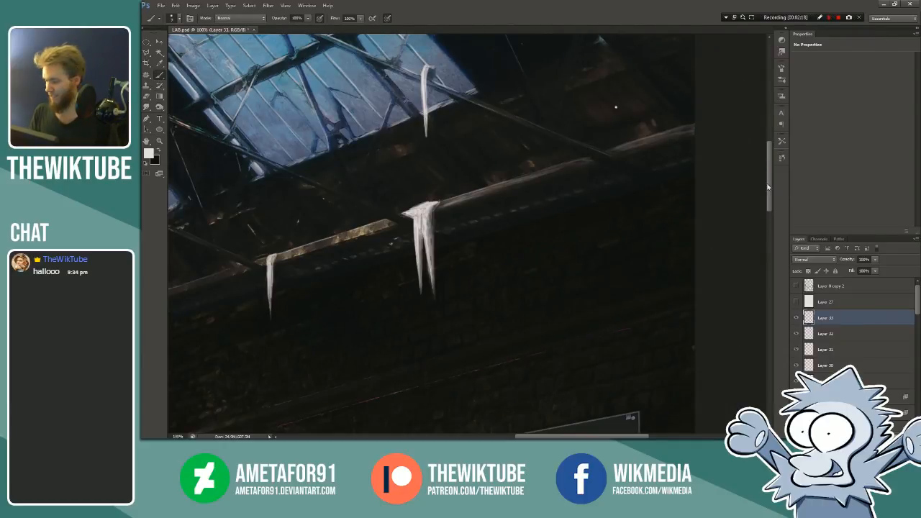
scroll(443, 283, up, 5)
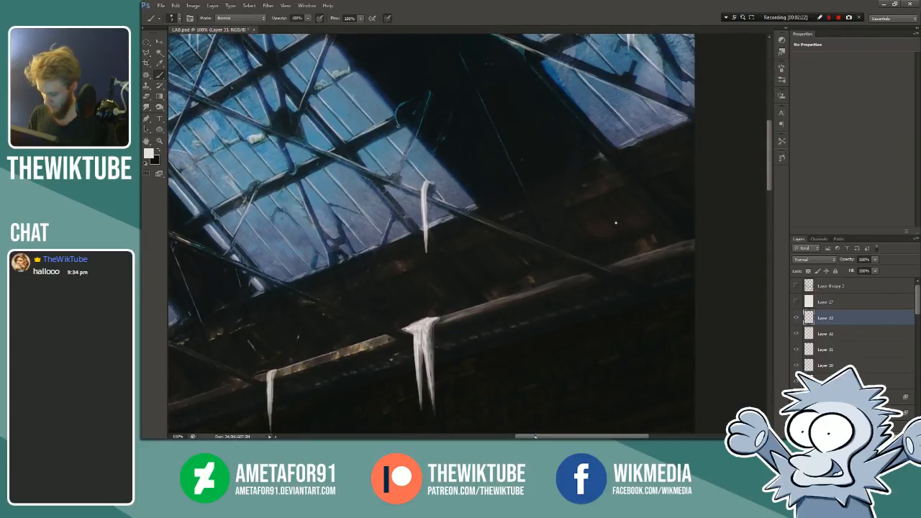
drag(616, 223, 676, 223)
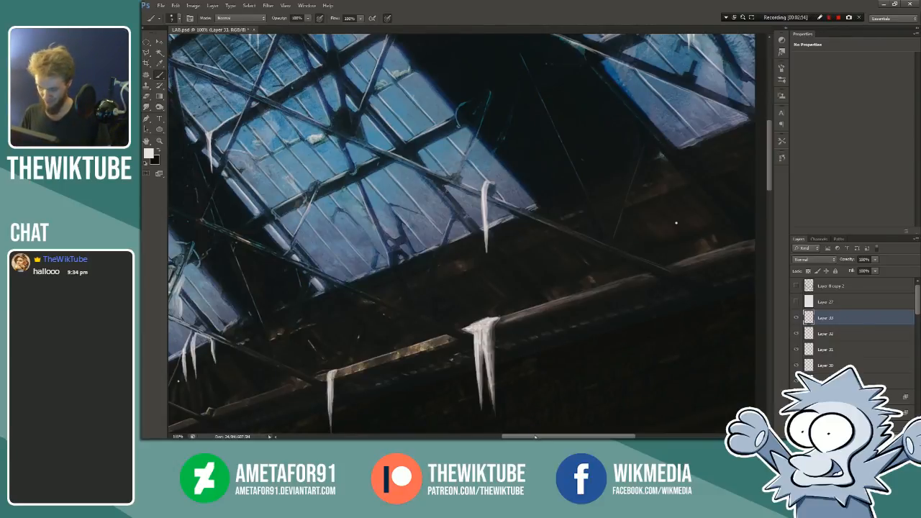
drag(536, 436, 475, 436)
scroll(711, 176, up, 5)
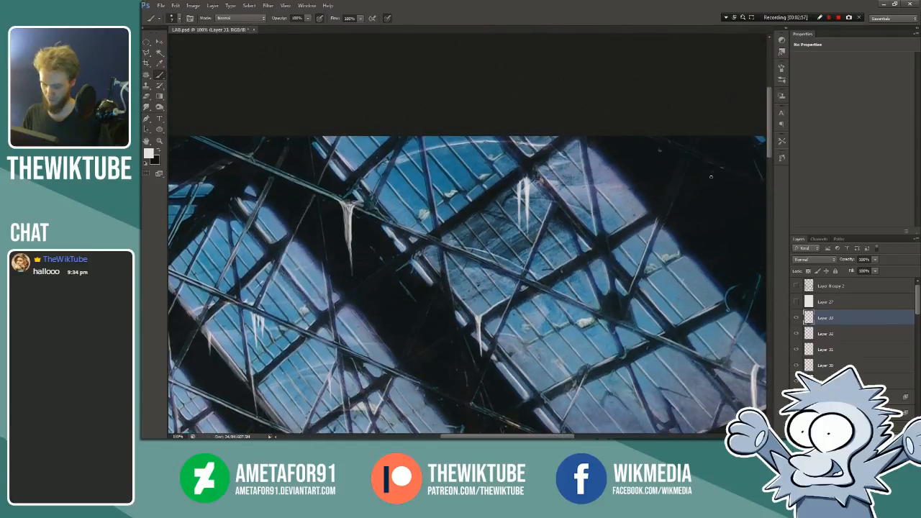
scroll(711, 177, down, 5)
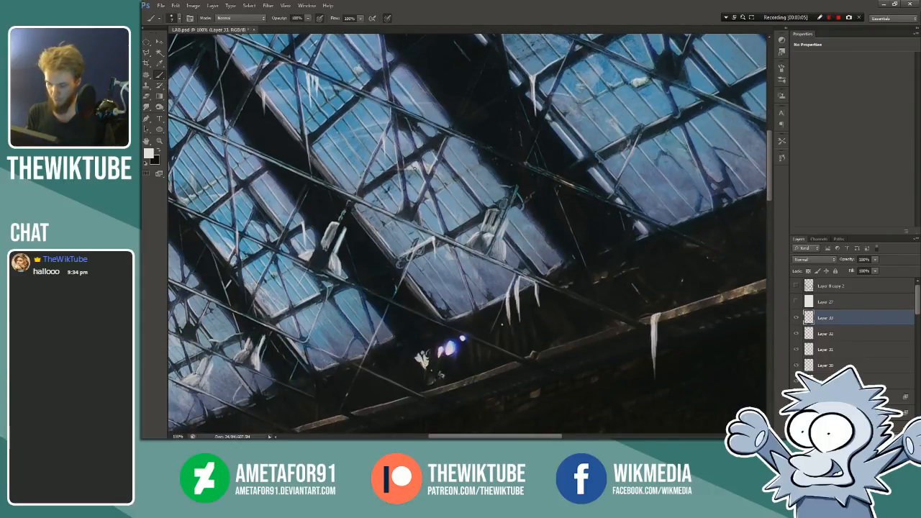
Step: Toggle the tint layers over the roof windows to compare the scene's colouring, and inspect Layer 25's mask
key(v)
ctrl+click(403, 178)
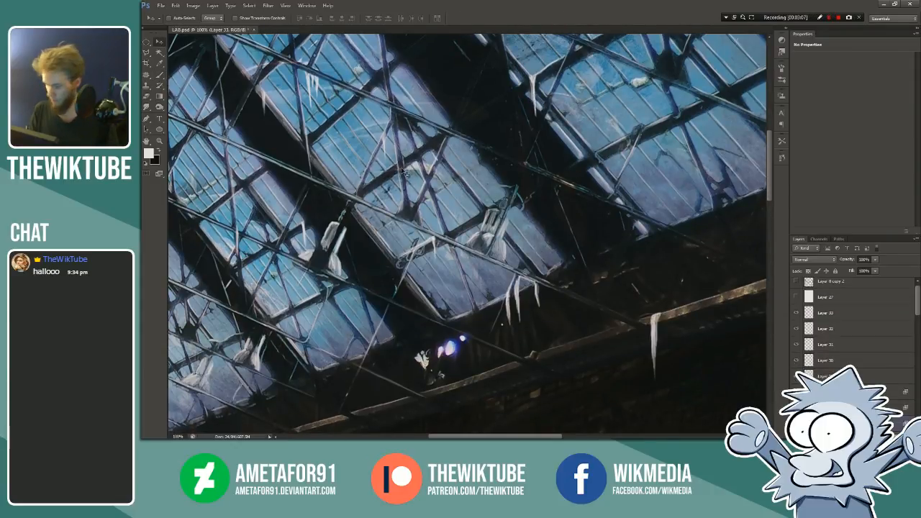
click(796, 423)
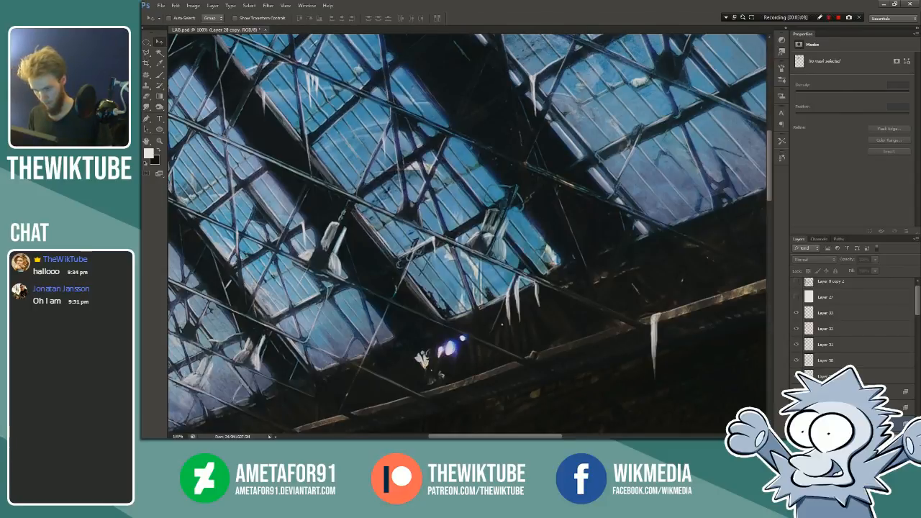
click(796, 423)
scroll(853, 328, down, 3)
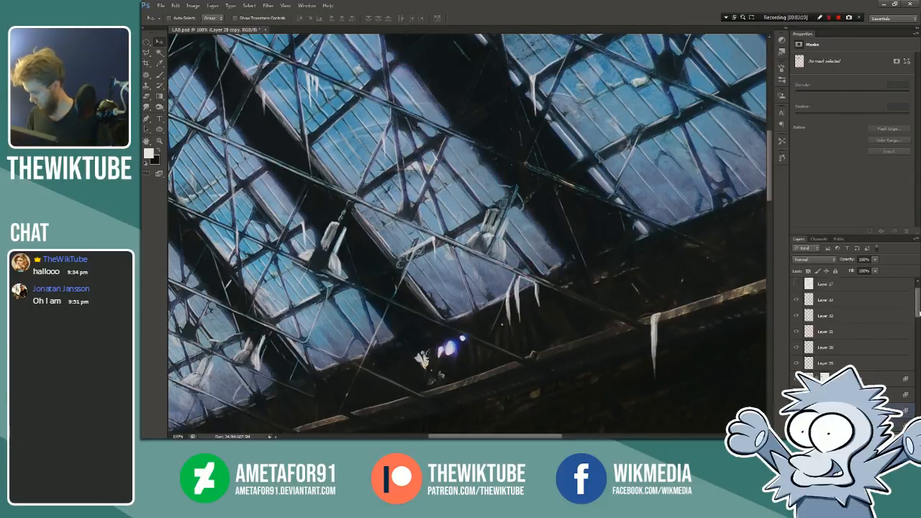
key(ctrl+z)
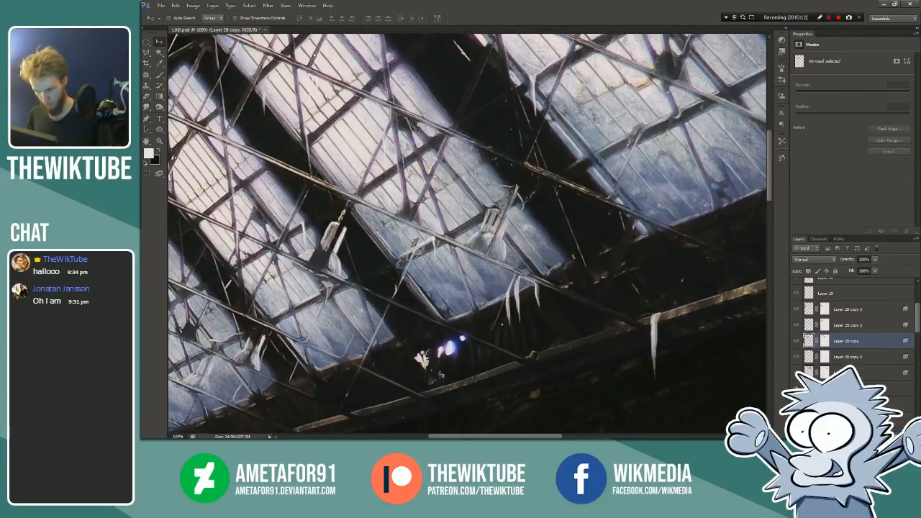
key(ctrl+z)
key(ctrl+z)
key(ctrl+z)
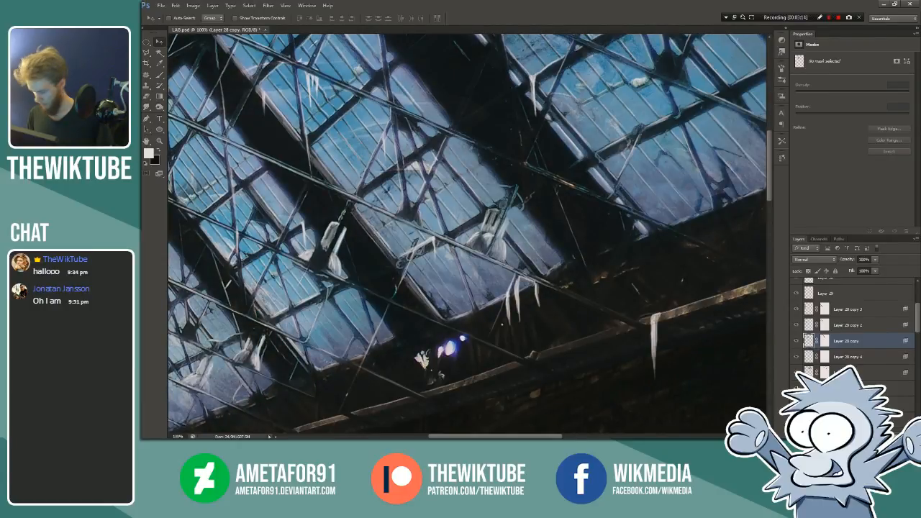
click(824, 388)
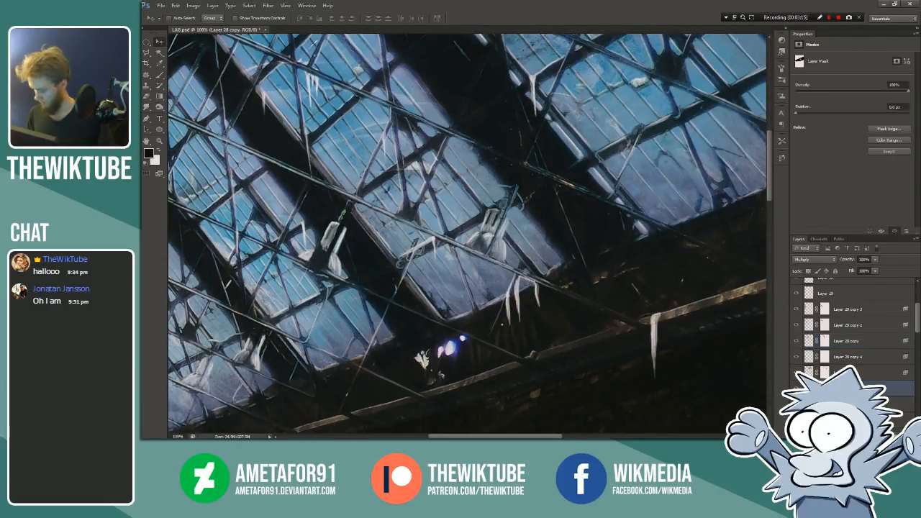
click(159, 75)
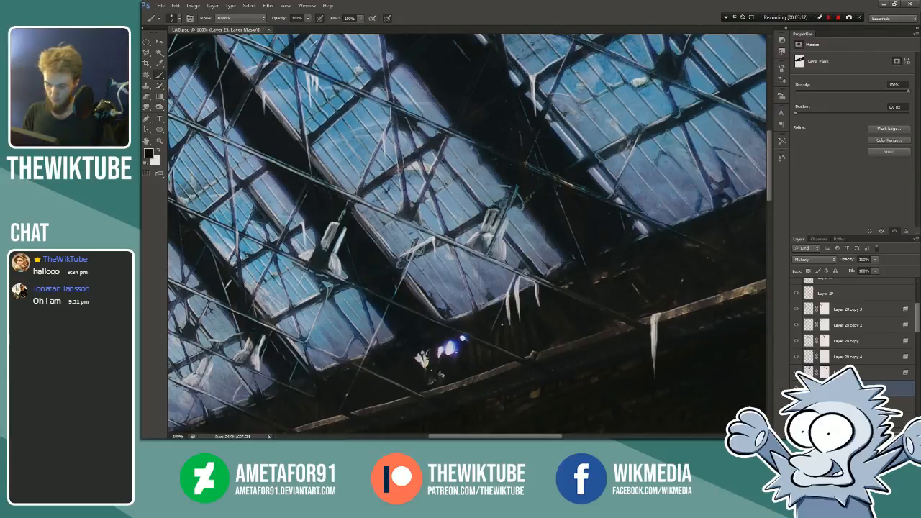
Step: Add a new empty layer directly above Layer 33
scroll(907, 315, up, 3)
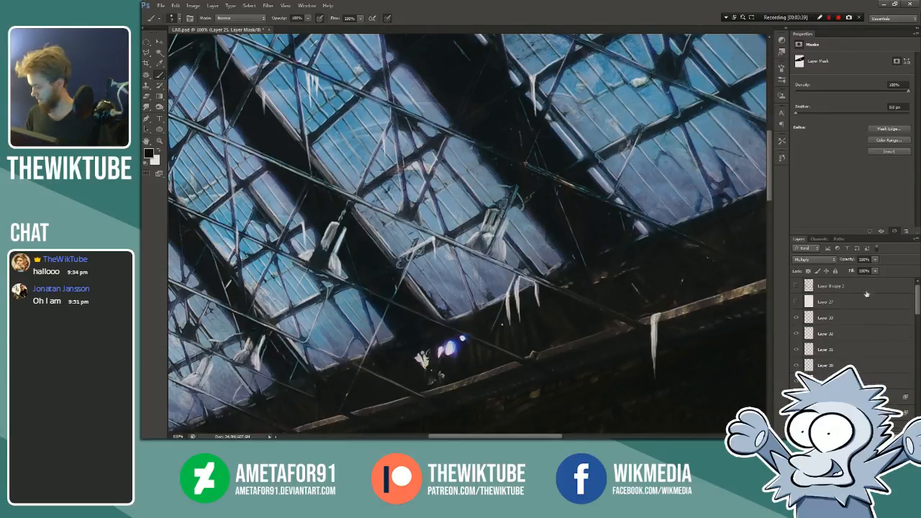
click(848, 318)
click(896, 434)
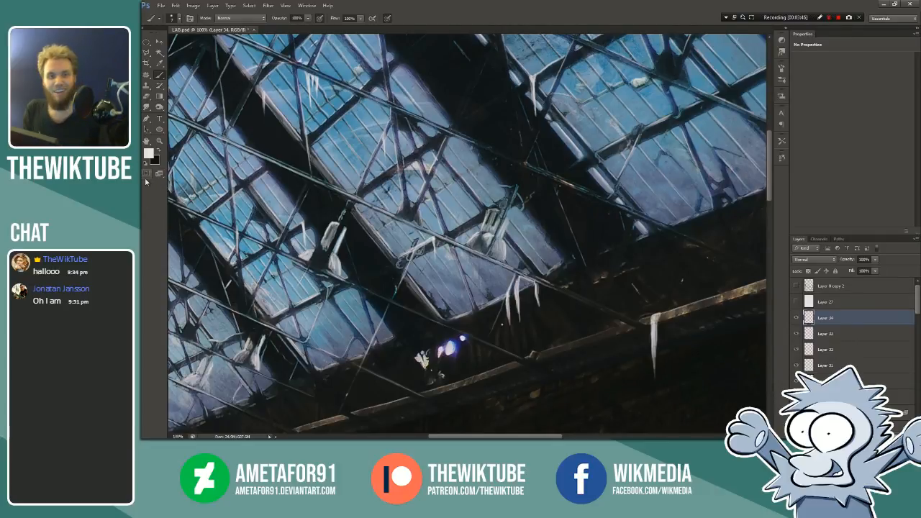
Step: Paint pale frost highlights on Layer 33 along the long roof beams crossing the windows in the image's left half
key(x)
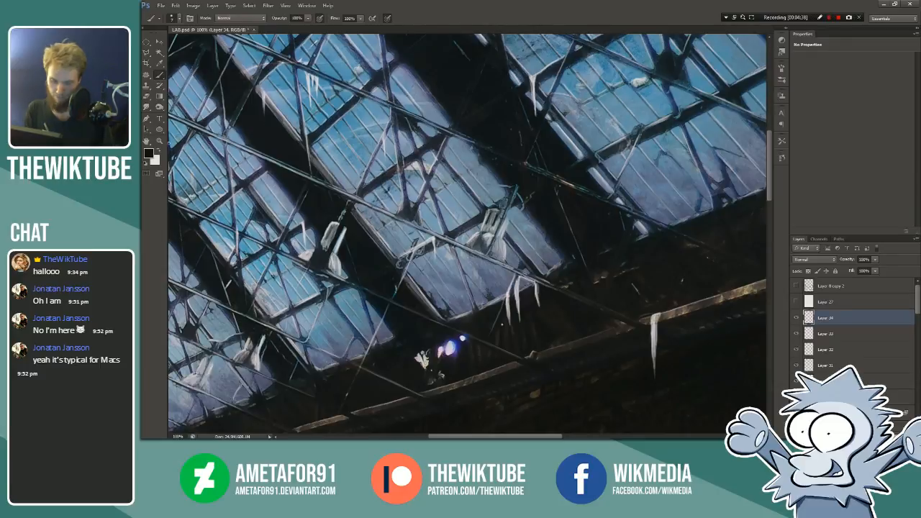
key(z)
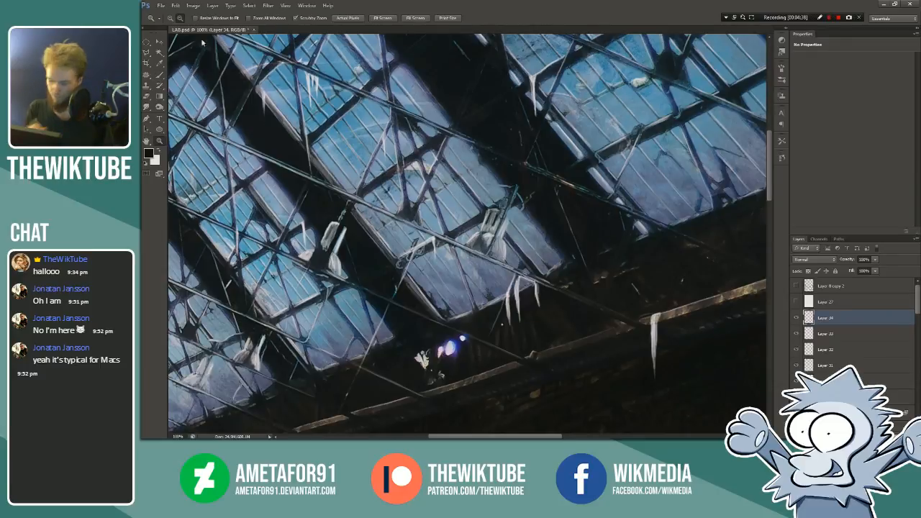
click(806, 333)
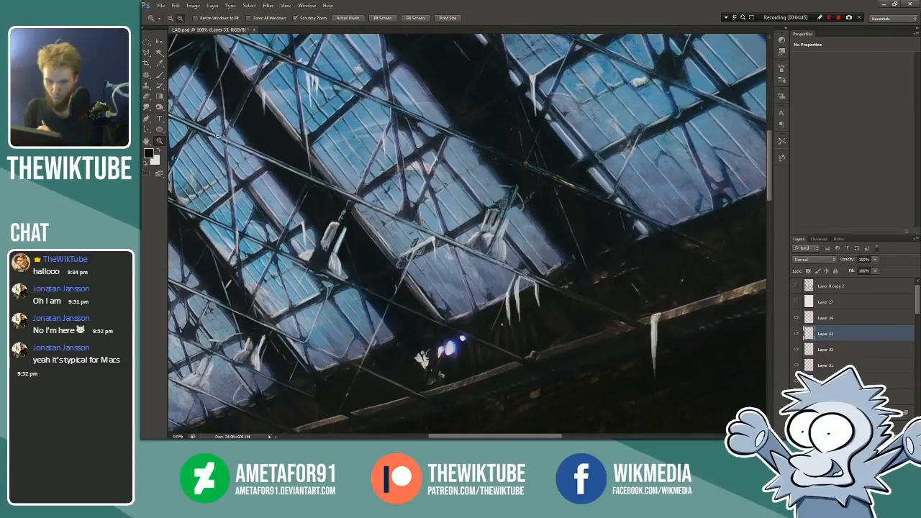
click(161, 75)
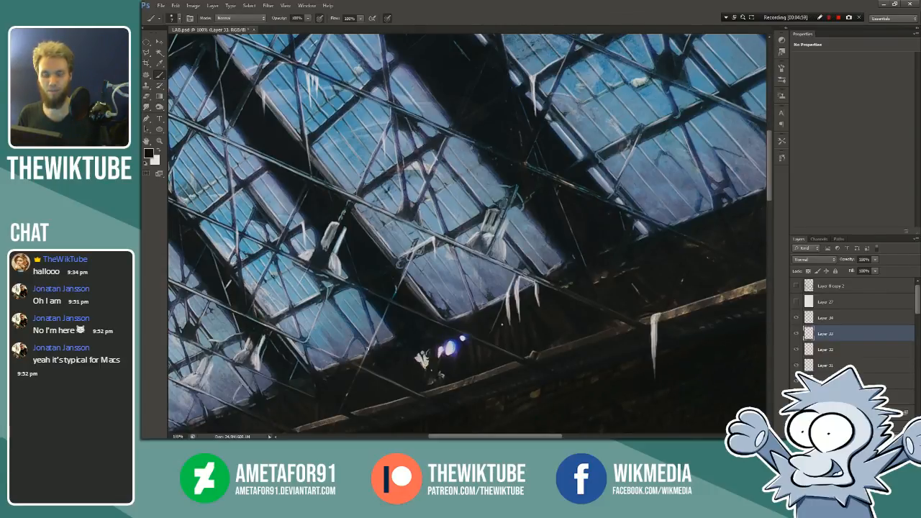
click(160, 148)
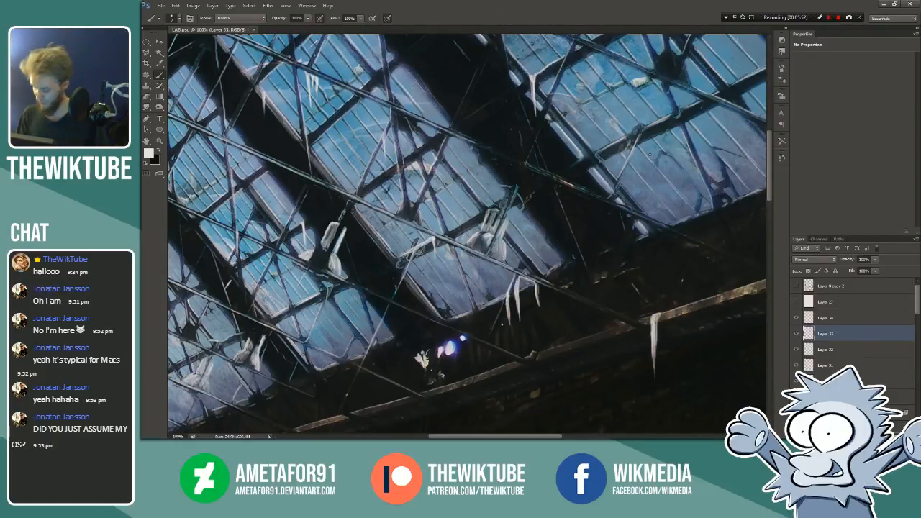
drag(482, 436, 450, 436)
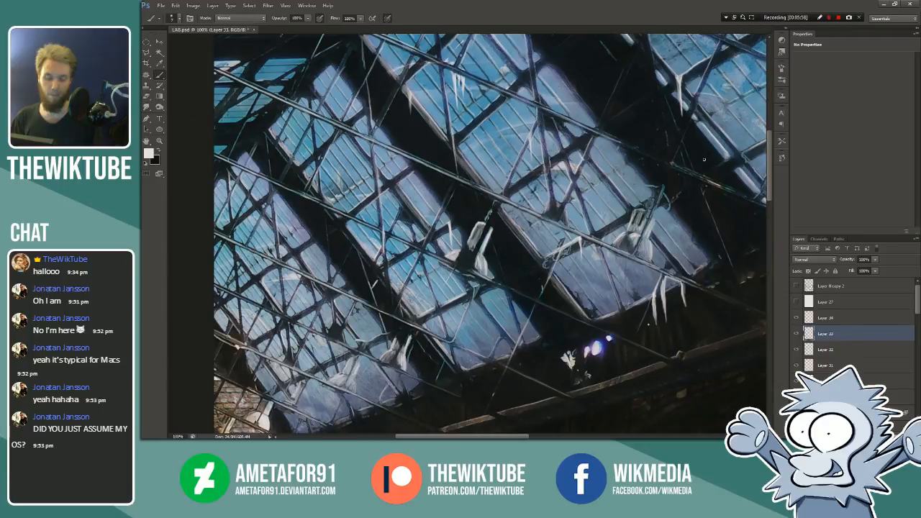
scroll(704, 159, up, 2)
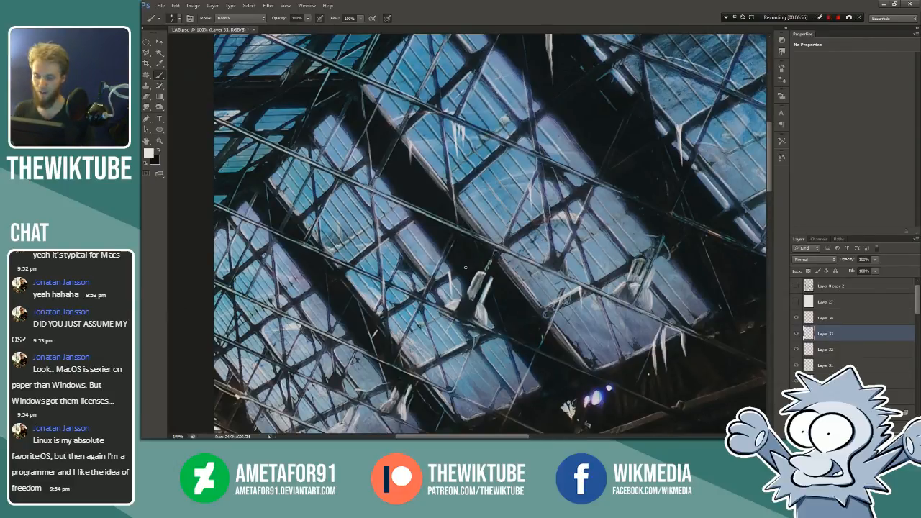
drag(769, 178, 771, 162)
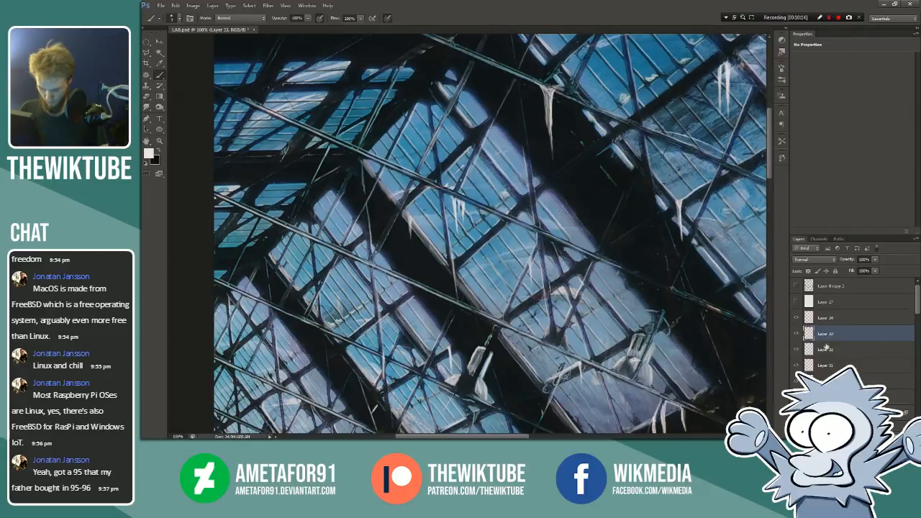
Step: Toggle Layer 33's visibility to compare the roof with and without the painted frost highlights
click(795, 333)
click(796, 335)
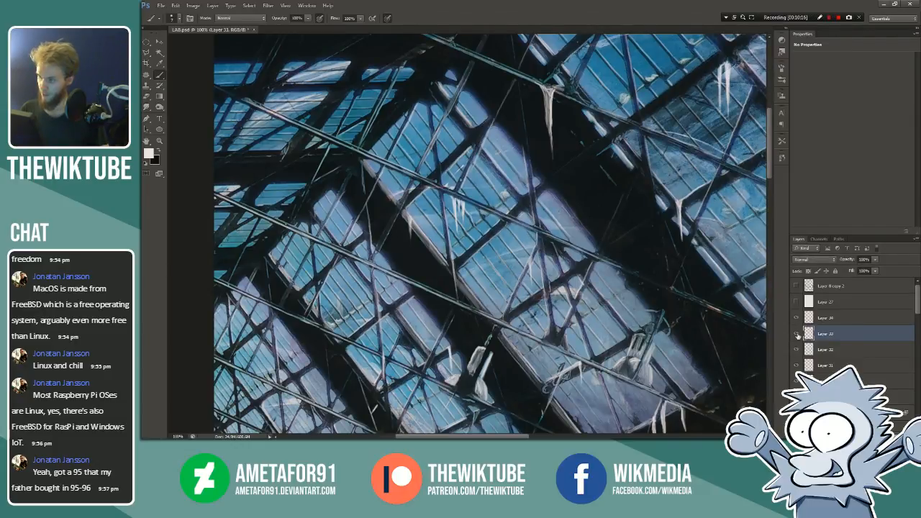
click(796, 336)
click(796, 335)
click(796, 335)
click(796, 336)
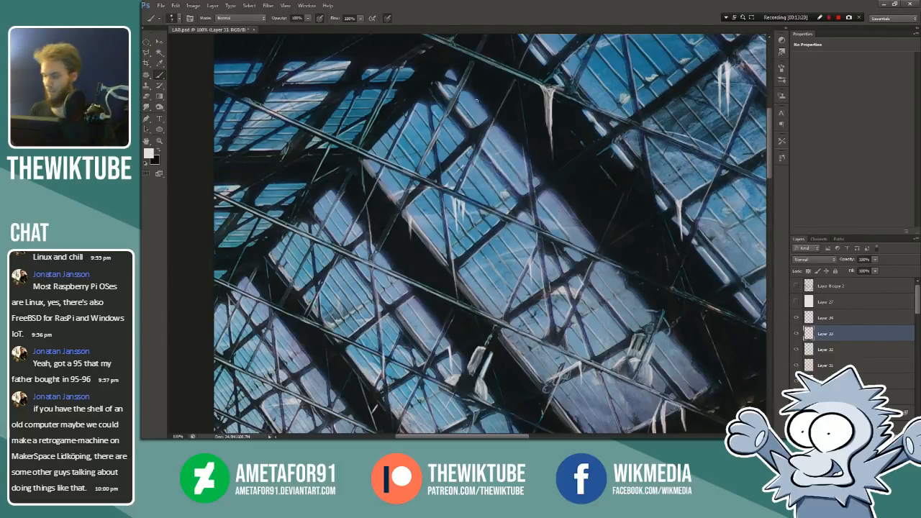
Step: Paint pale frost highlights on the roof struts near the brick wall at the image's left edge, working at 200% zoom
scroll(768, 139, up, 2)
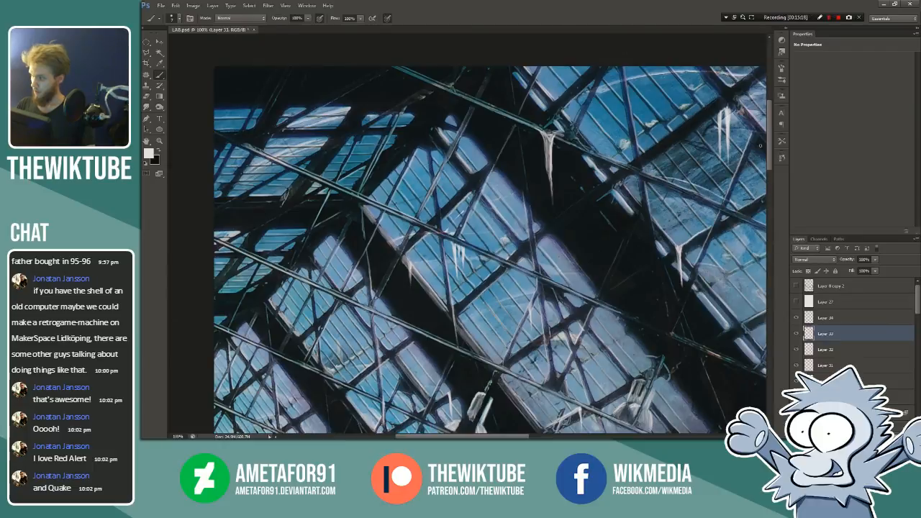
drag(769, 149, 769, 193)
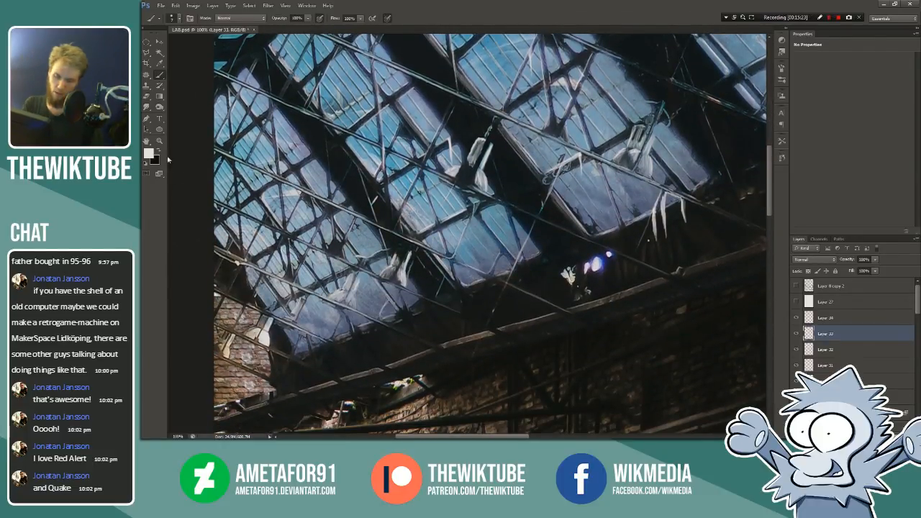
key(z)
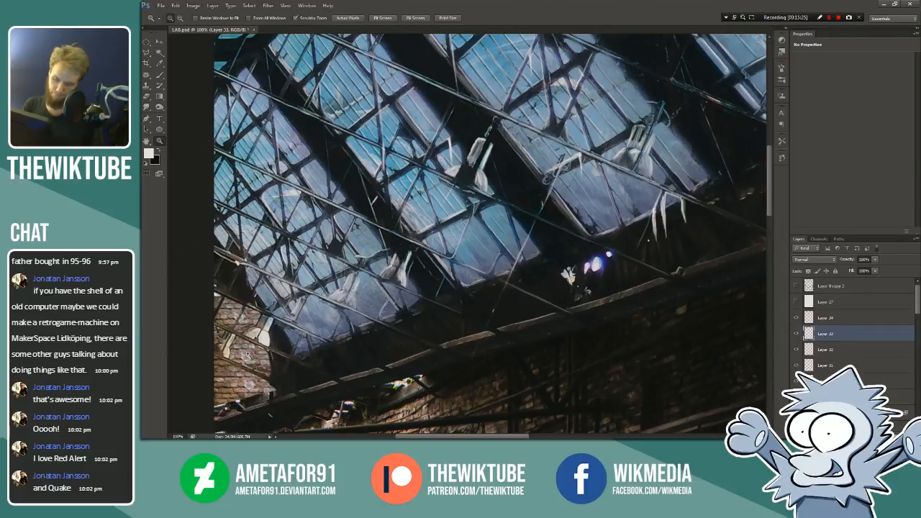
click(249, 355)
drag(402, 436, 394, 436)
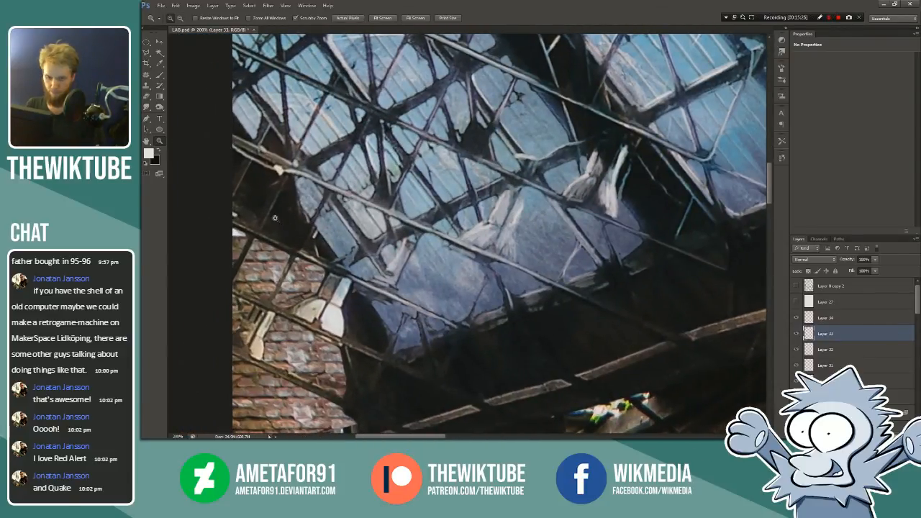
click(160, 75)
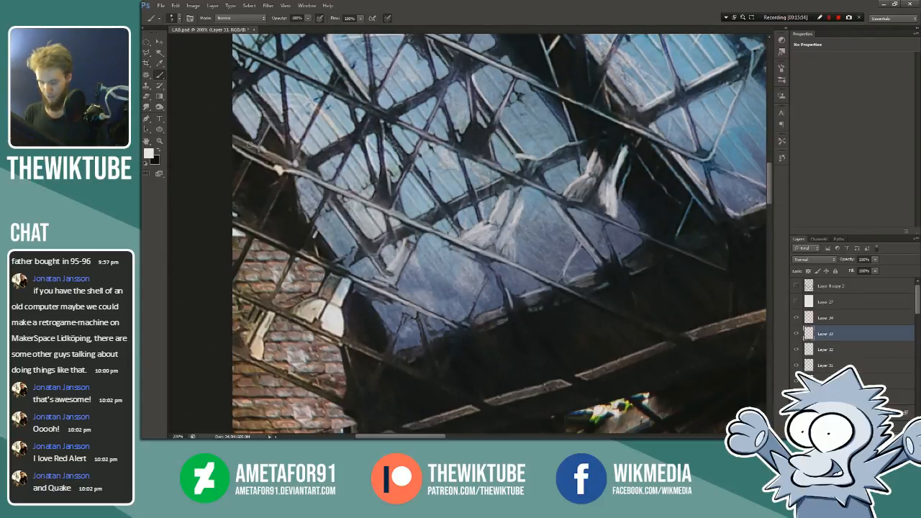
drag(246, 144, 287, 166)
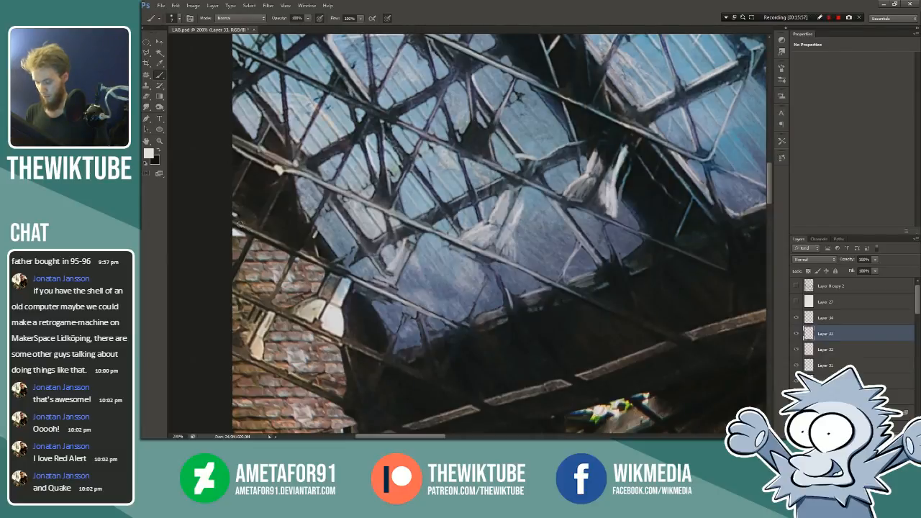
drag(240, 224, 279, 240)
drag(350, 274, 366, 282)
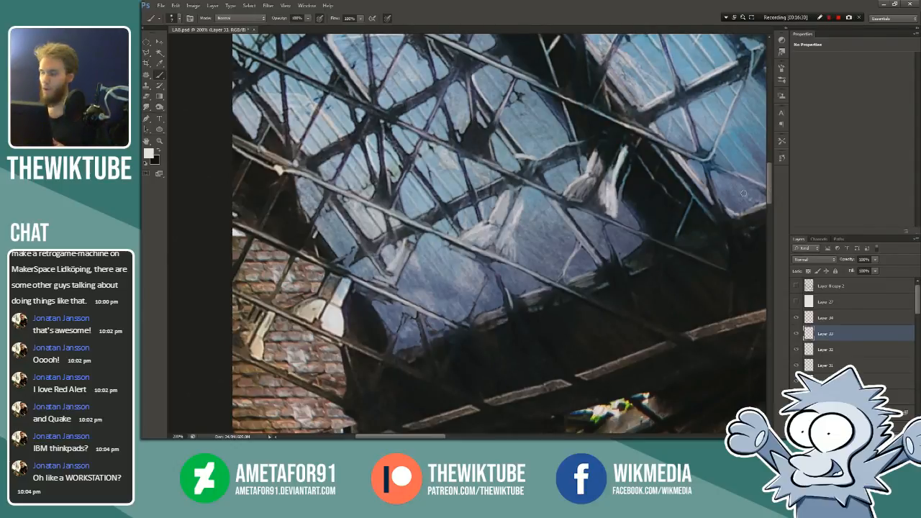
Step: Examine the frosted beams over the left roof windows up close, and review the whole roof and wall at 66.7% zoom
scroll(743, 193, up, 3)
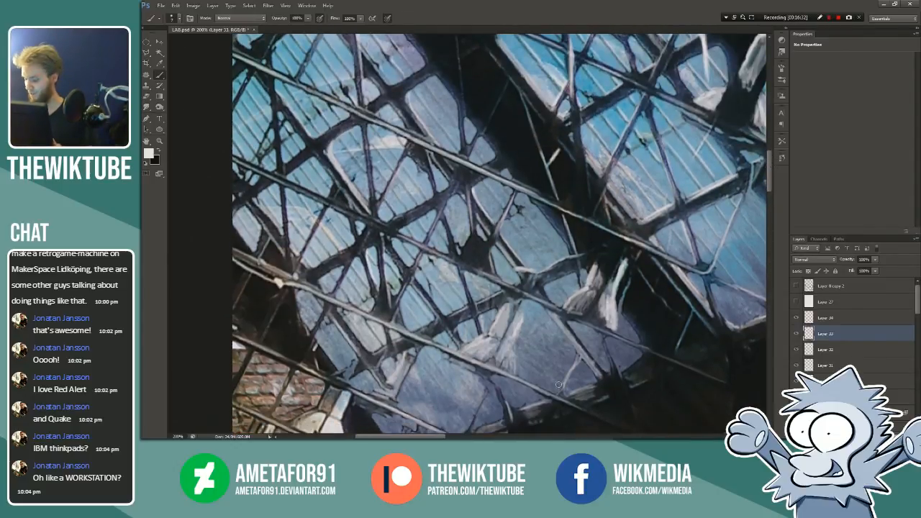
scroll(460, 410, right, 3)
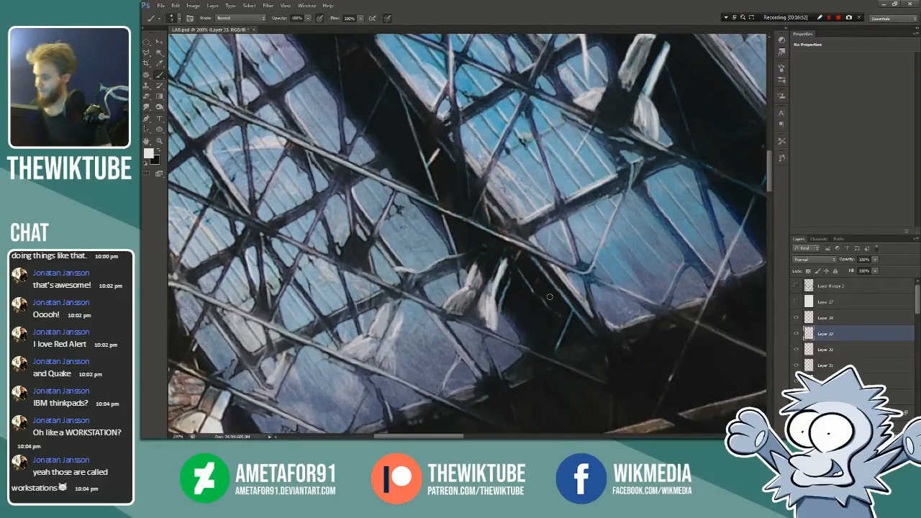
drag(770, 176, 770, 157)
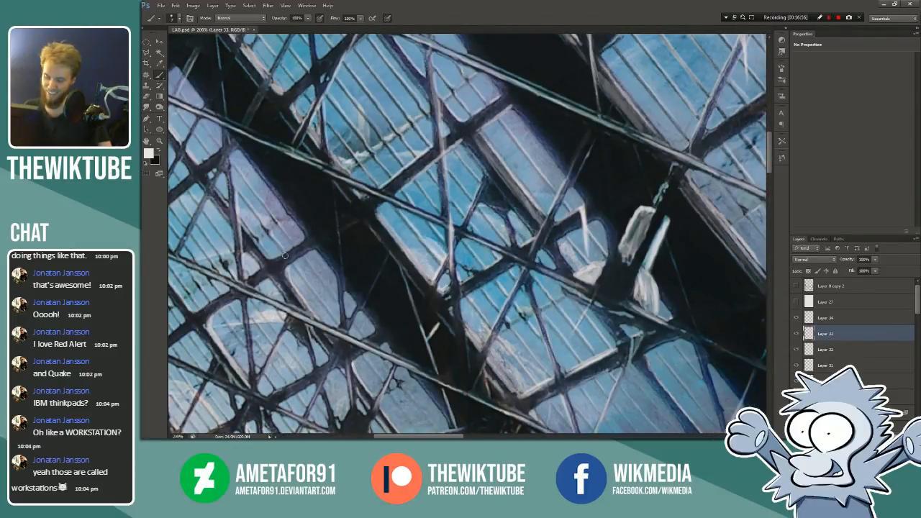
click(160, 142)
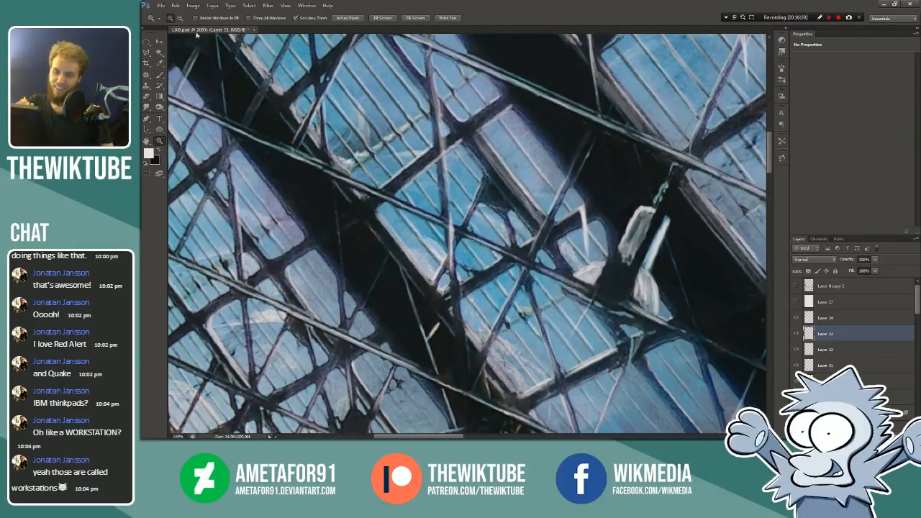
click(180, 18)
click(363, 246)
click(363, 245)
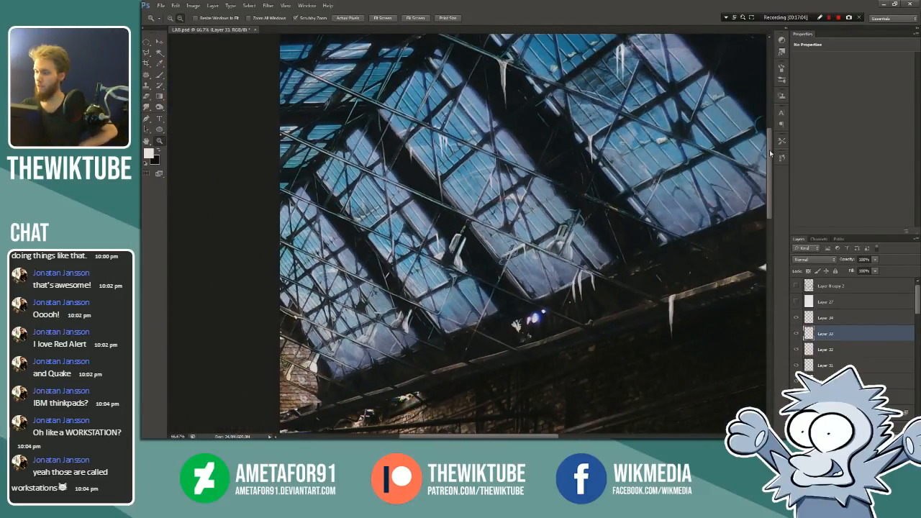
drag(770, 151, 769, 140)
mouse_move(500, 435)
mouse_down()
mouse_move(533, 434)
mouse_move(483, 435)
mouse_up()
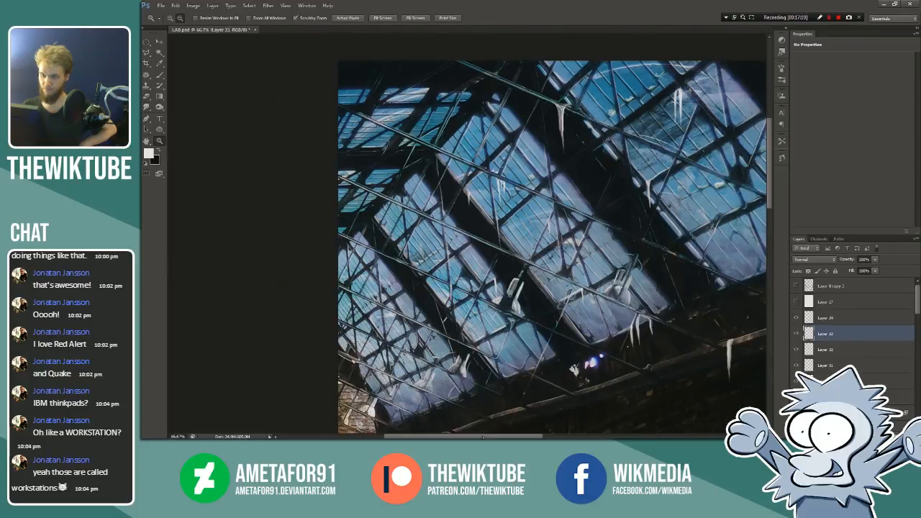
drag(483, 436, 519, 434)
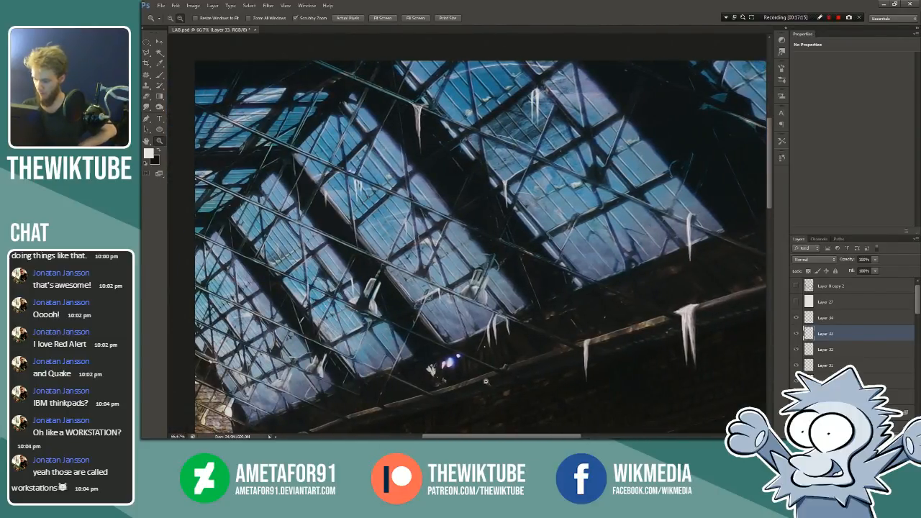
drag(770, 170, 768, 202)
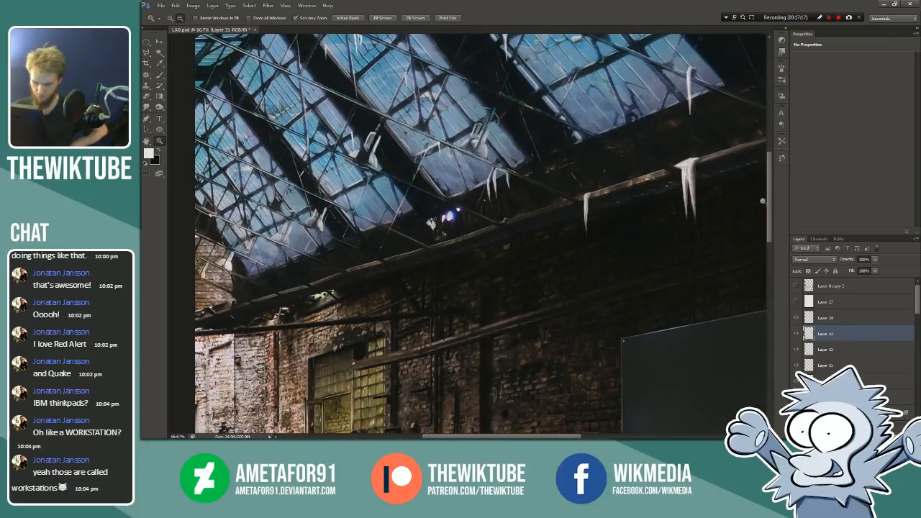
drag(439, 432, 430, 436)
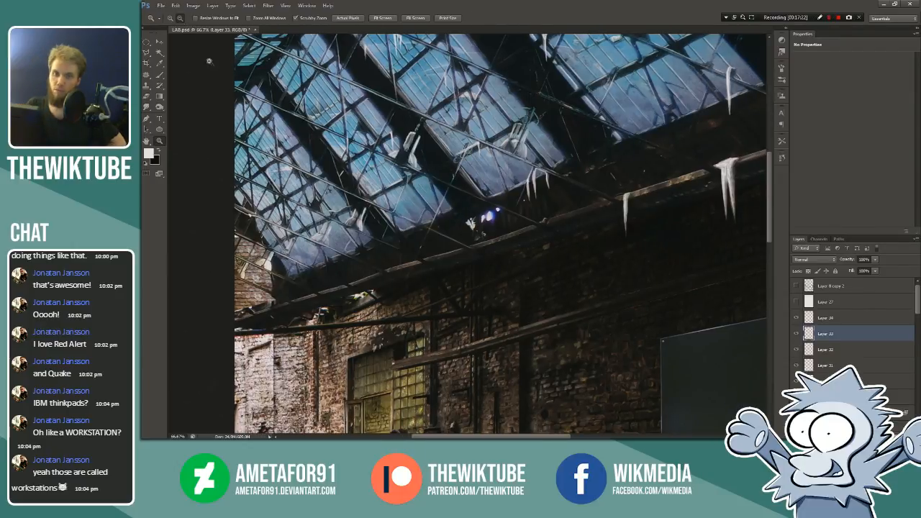
Step: Hide and reshow the painted ice and frost layers together to compare the whole hall with and without them at 33.3% zoom
alt+click(381, 222)
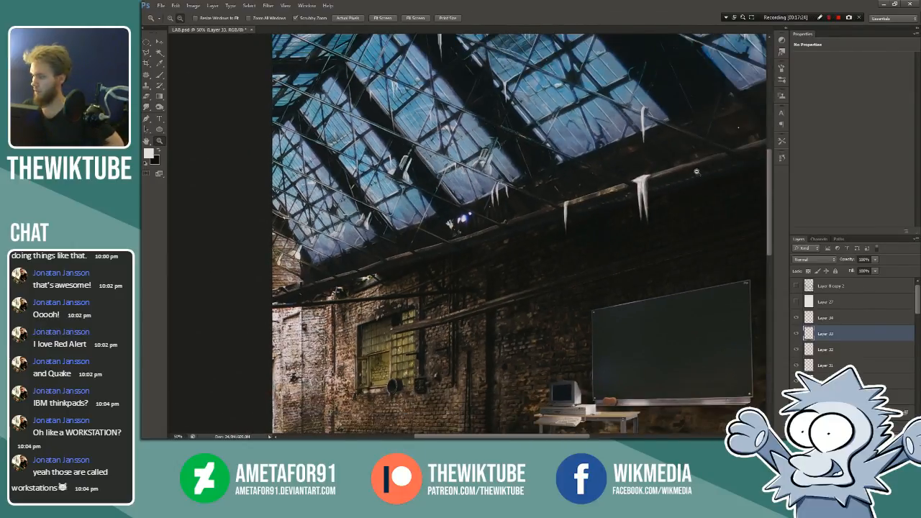
click(759, 189)
drag(767, 184, 768, 160)
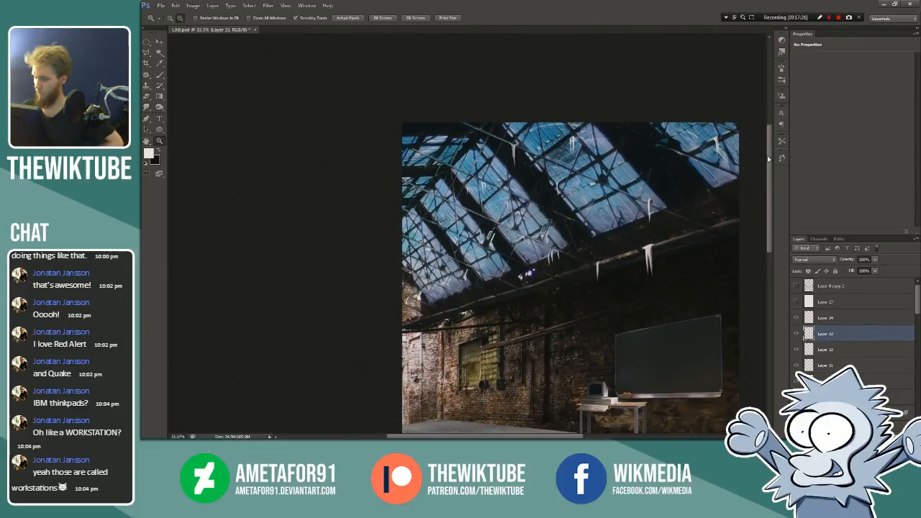
drag(514, 436, 528, 436)
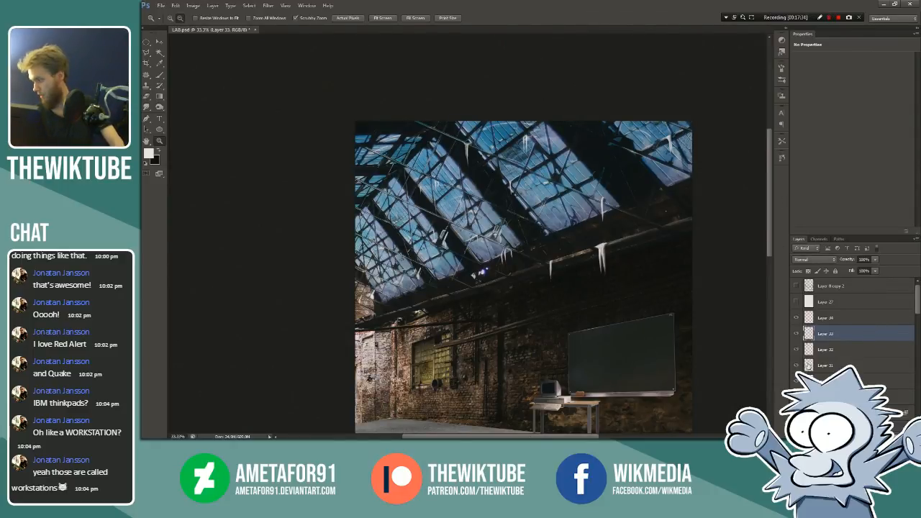
scroll(804, 338, down, 2)
drag(796, 366, 798, 286)
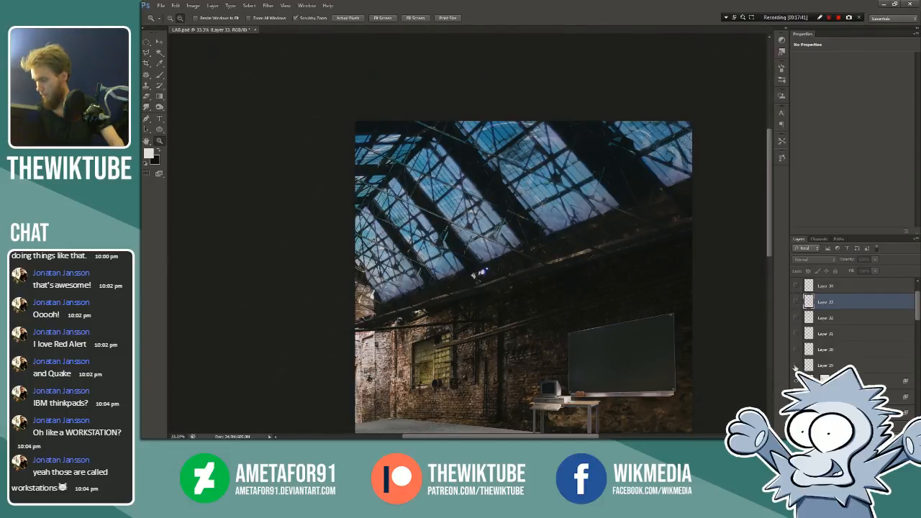
drag(796, 367, 796, 285)
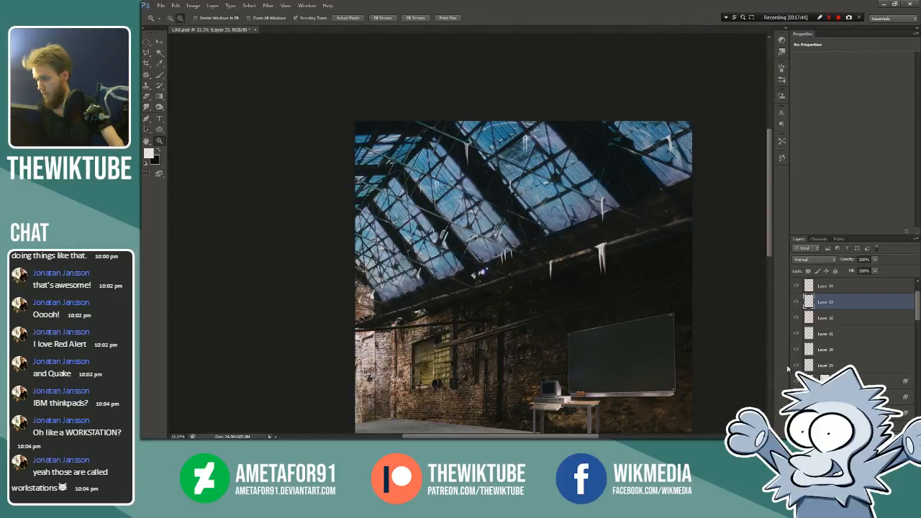
scroll(808, 365, up, 1)
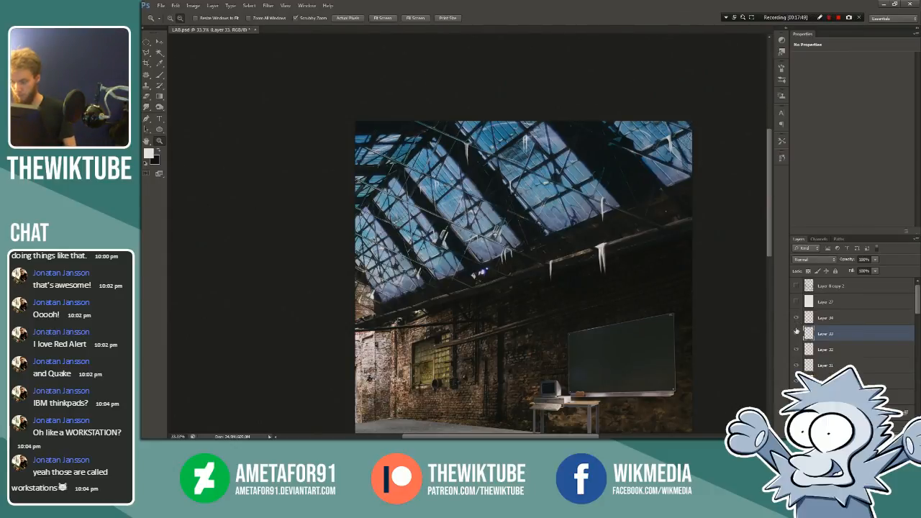
Step: Toggle Layer 33's visibility to check the frost highlights around the lower end of the leftmost roof window at 200% zoom
key(ctrl+plus)
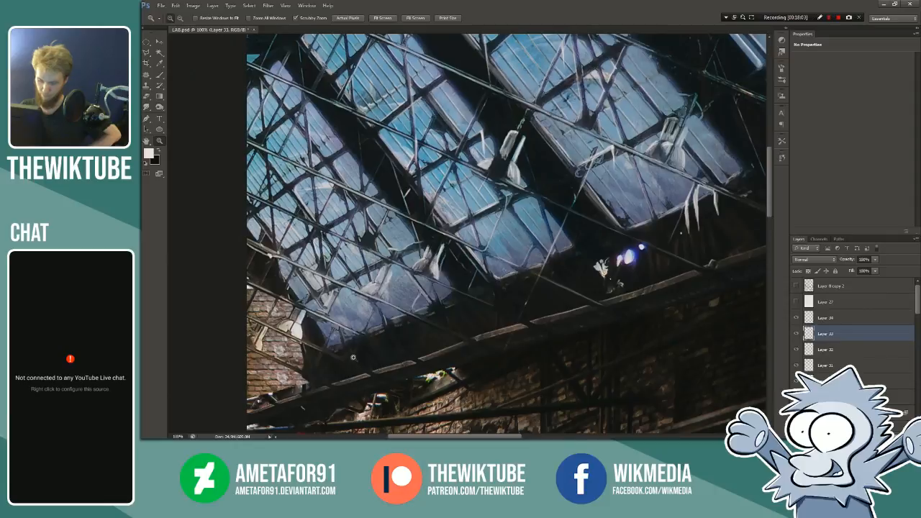
click(339, 358)
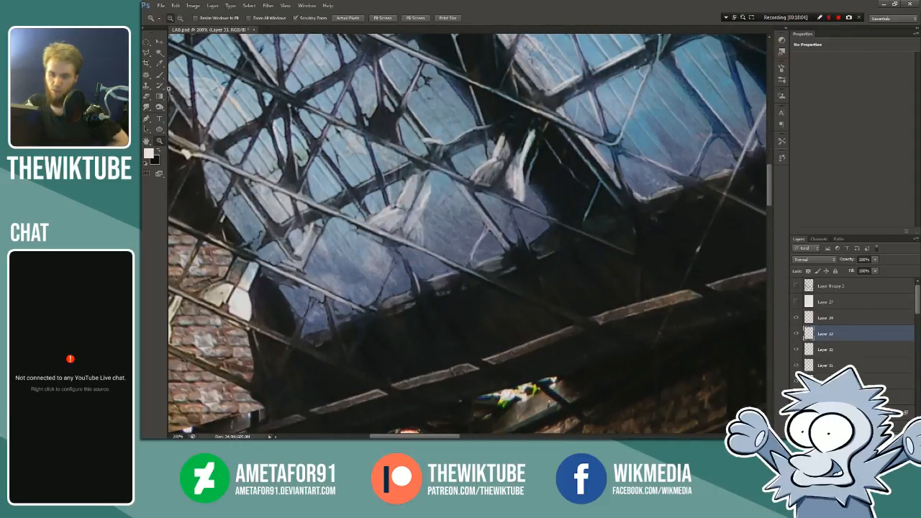
click(160, 75)
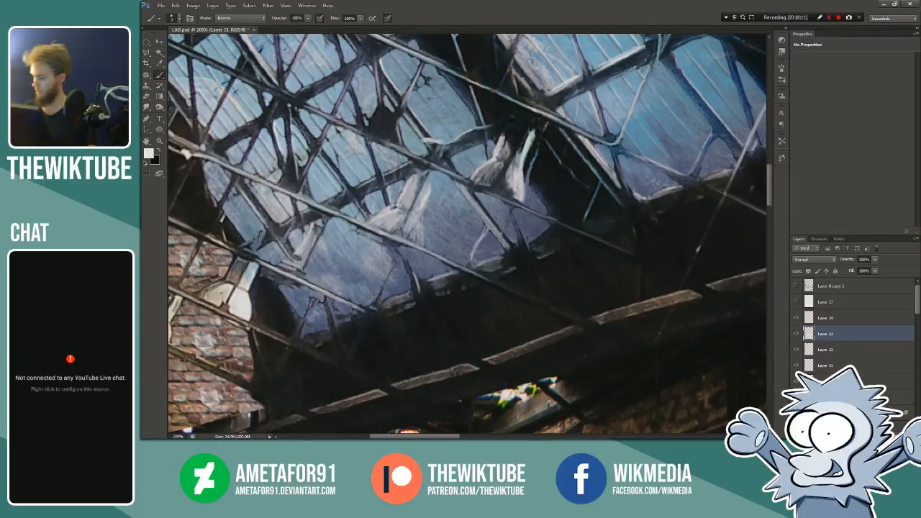
click(795, 334)
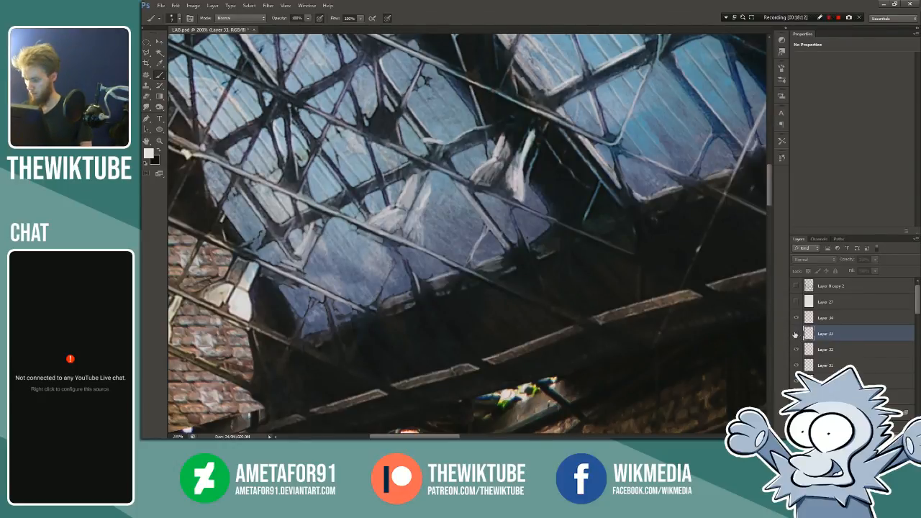
click(796, 334)
Step: Try a pale frost stroke on the thin strut in the lower corner of the leftmost roof window
right_click(457, 318)
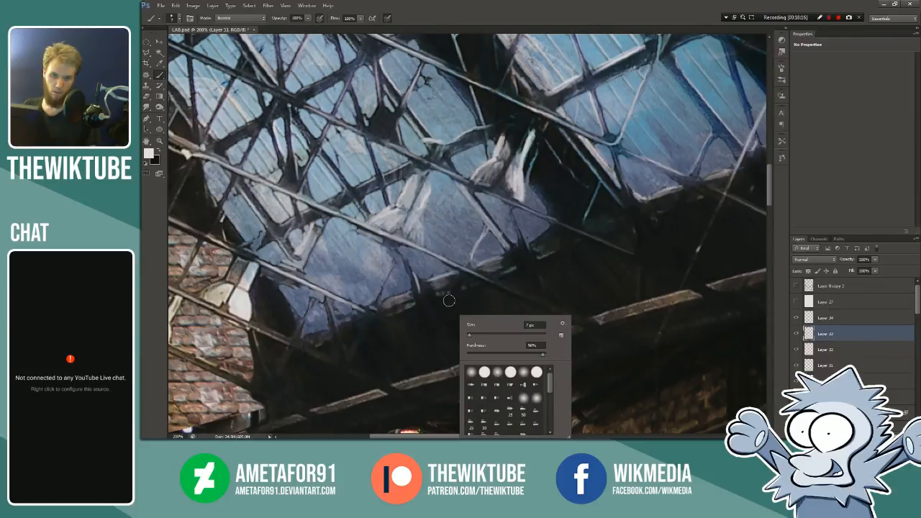
key(Return)
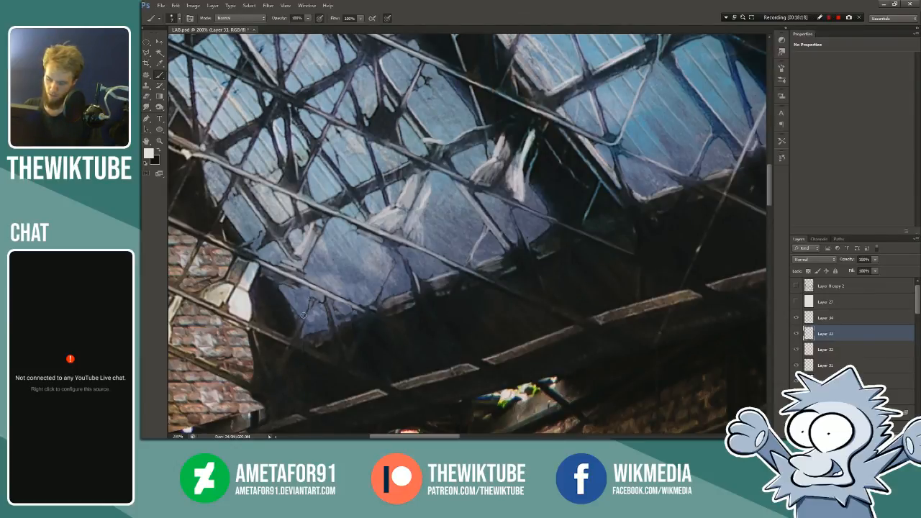
drag(300, 325, 311, 298)
key(ctrl+z)
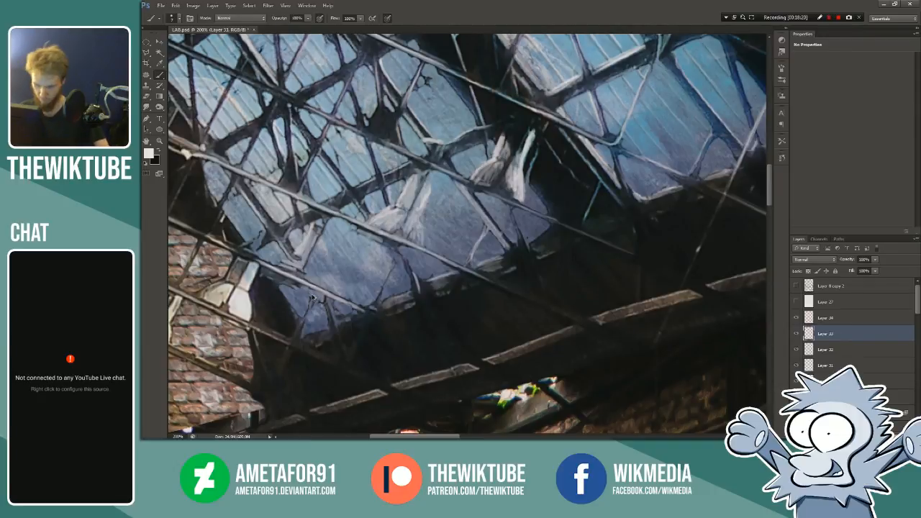
Step: Reduce the brush size and paint pale frost highlights on the two thin struts in the leftmost roof window's lower corner
right_click(384, 302)
drag(388, 319, 385, 321)
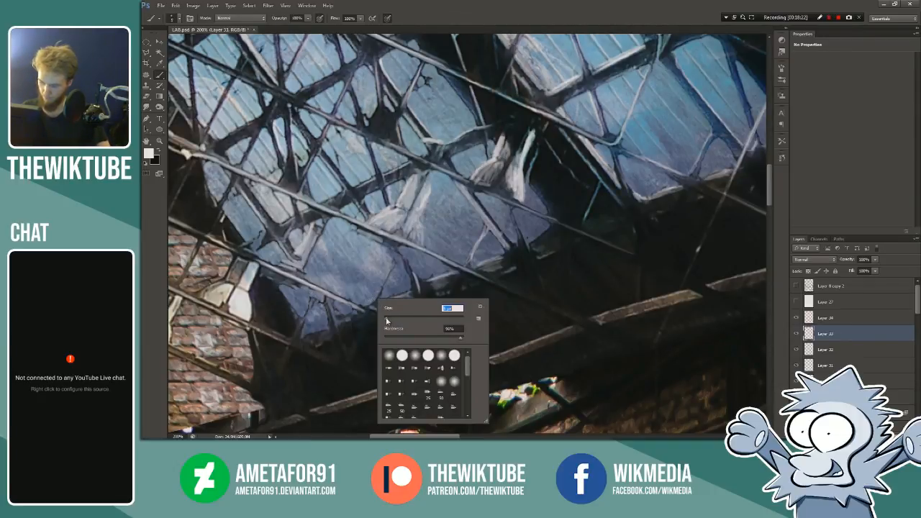
key(Return)
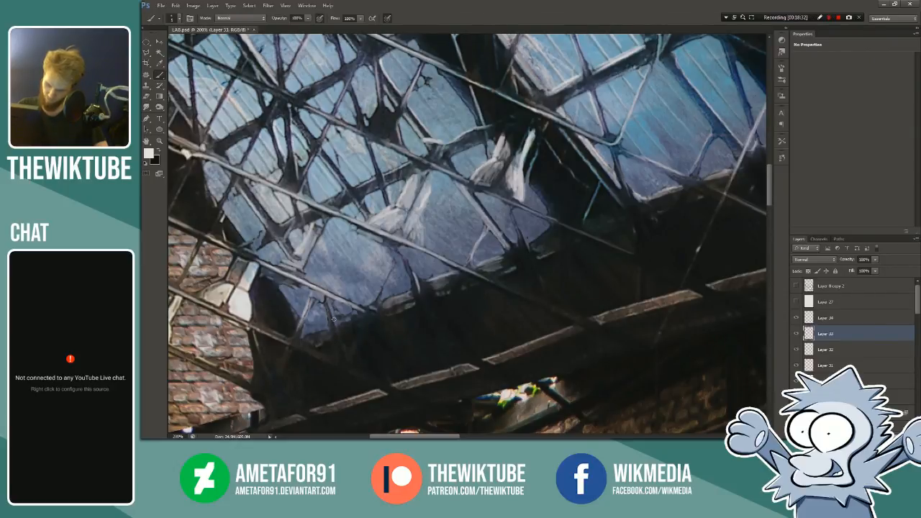
drag(333, 319, 340, 332)
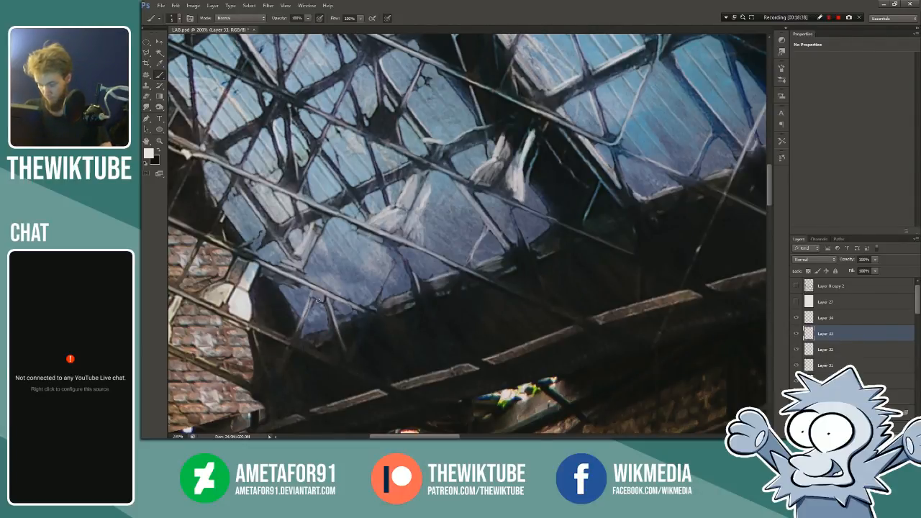
drag(313, 298, 303, 323)
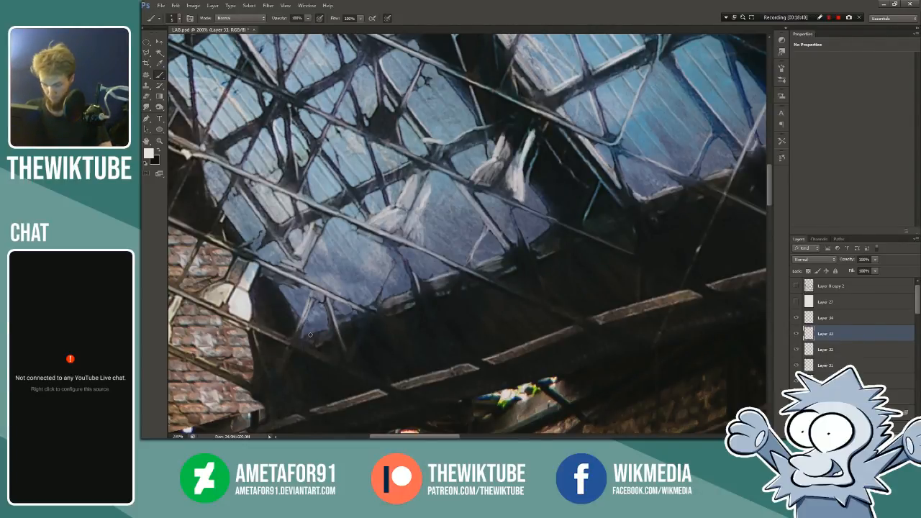
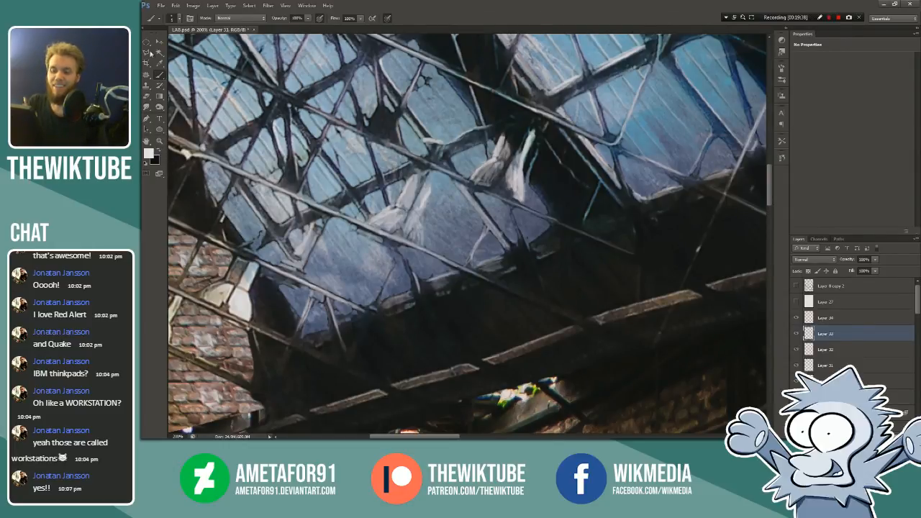
Step: Paint a pale frost highlight along the short dark strut above the leftmost roof window's lower ledge, working at 300% zoom
click(159, 140)
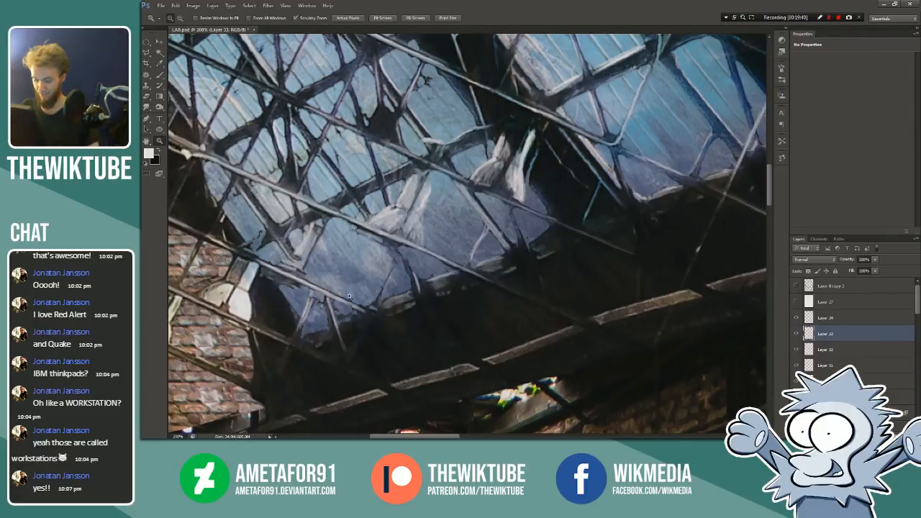
click(400, 276)
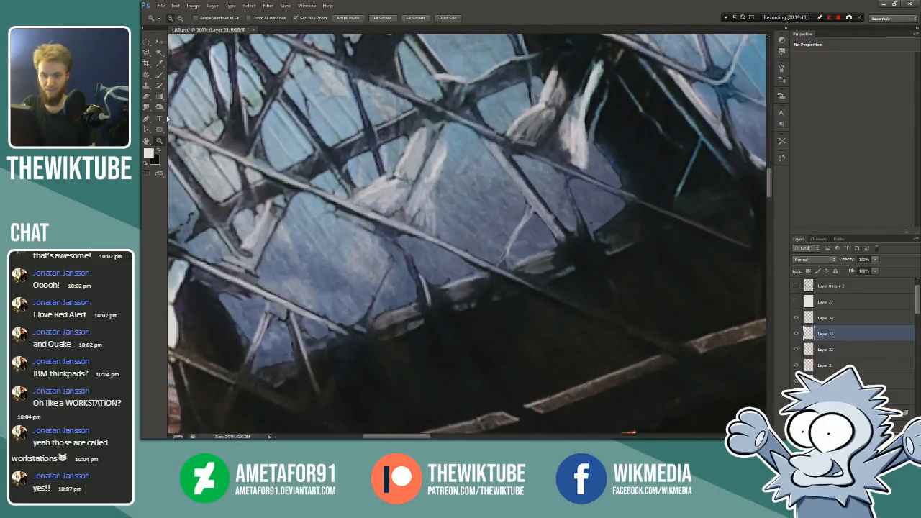
click(159, 75)
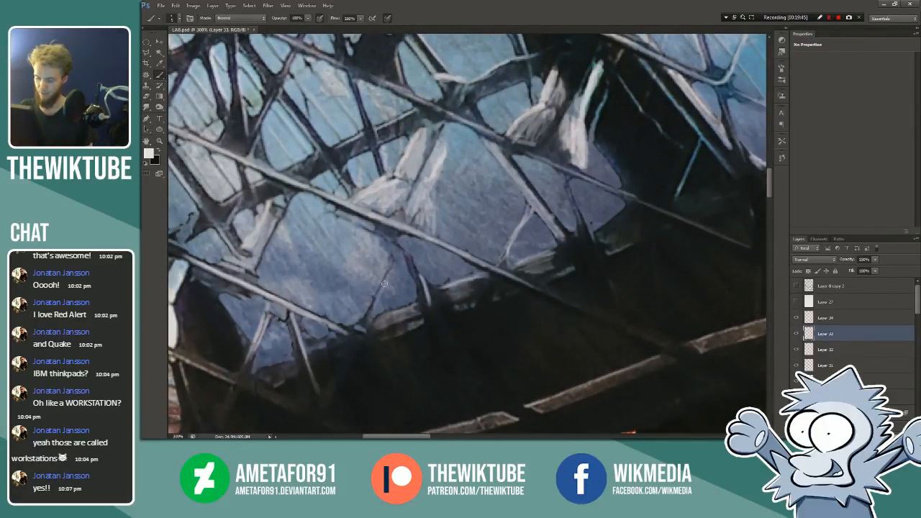
drag(372, 312, 387, 276)
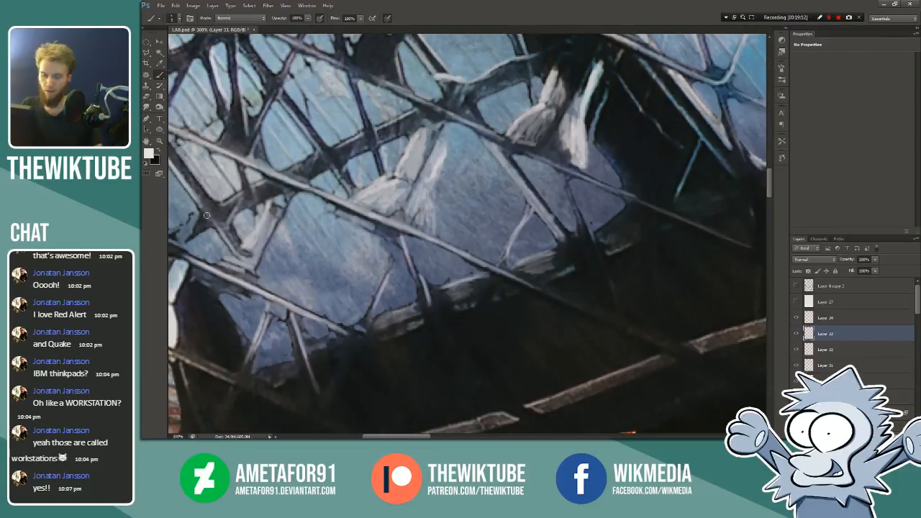
Step: Review the frosted roof beams and icicles across the left windows at several zoom levels between 50% and 200%
click(160, 141)
click(180, 18)
click(377, 240)
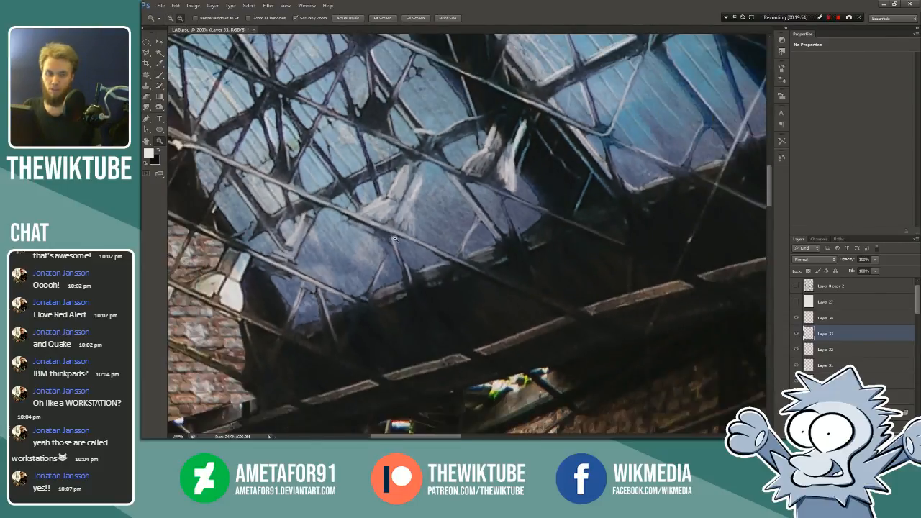
click(405, 247)
click(405, 248)
scroll(676, 232, up, 5)
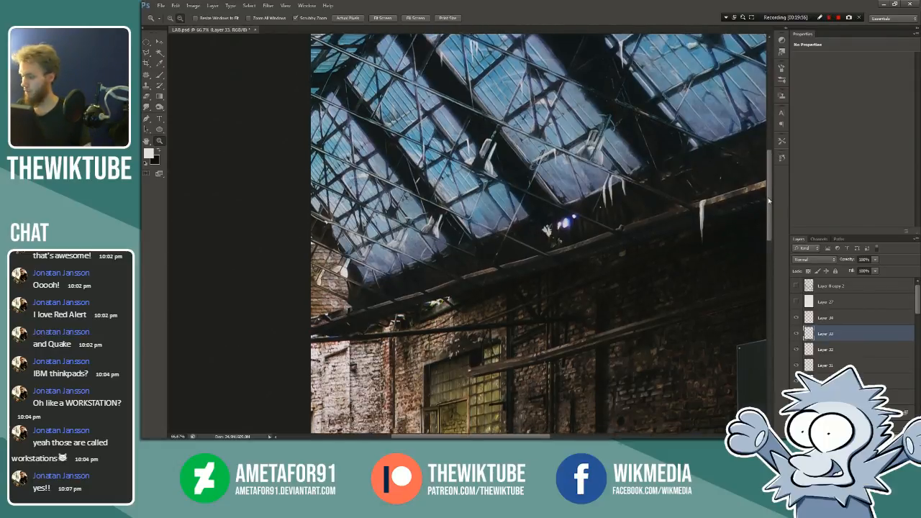
click(363, 390)
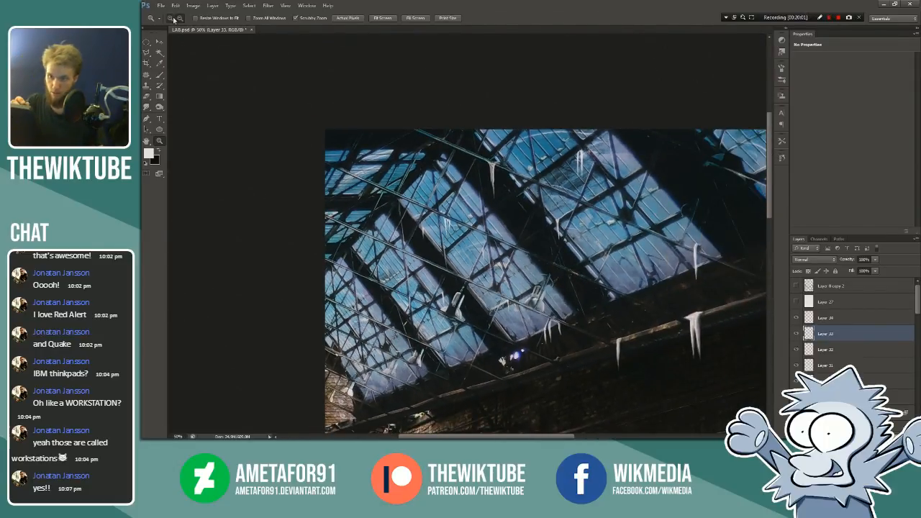
click(170, 18)
click(366, 359)
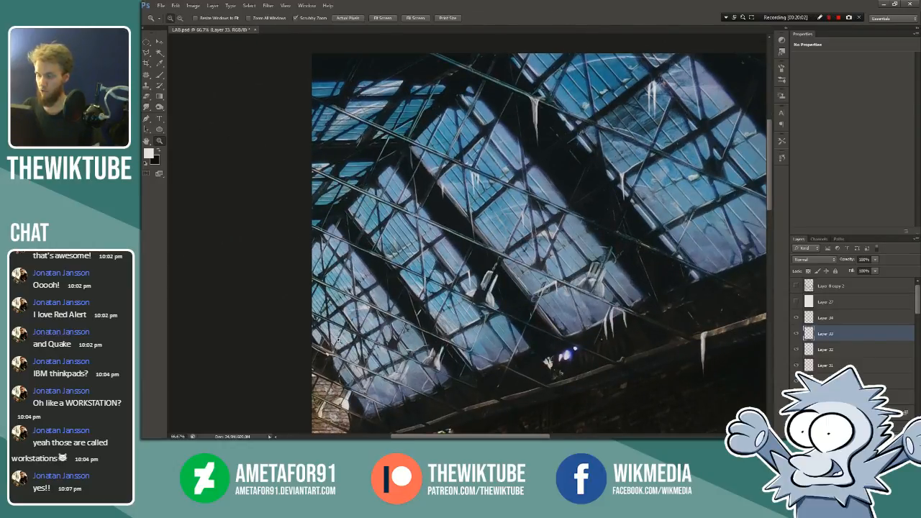
click(401, 161)
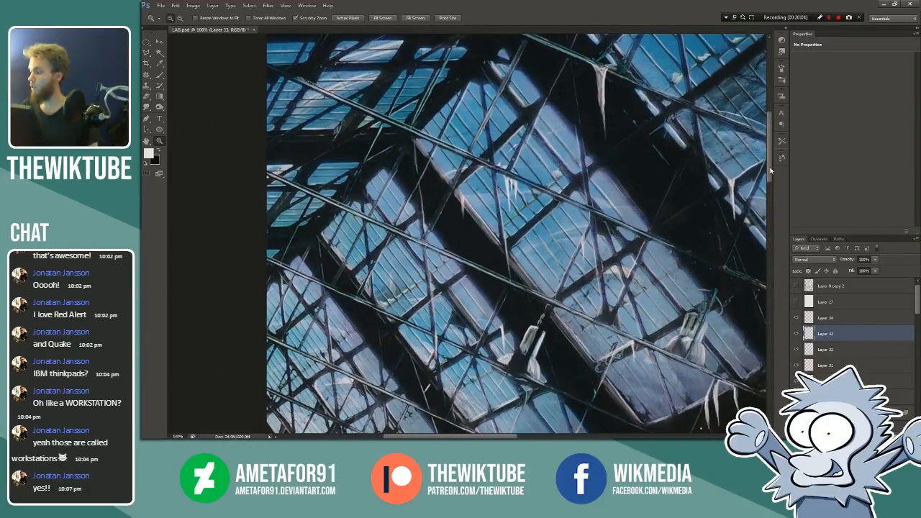
drag(771, 172, 765, 147)
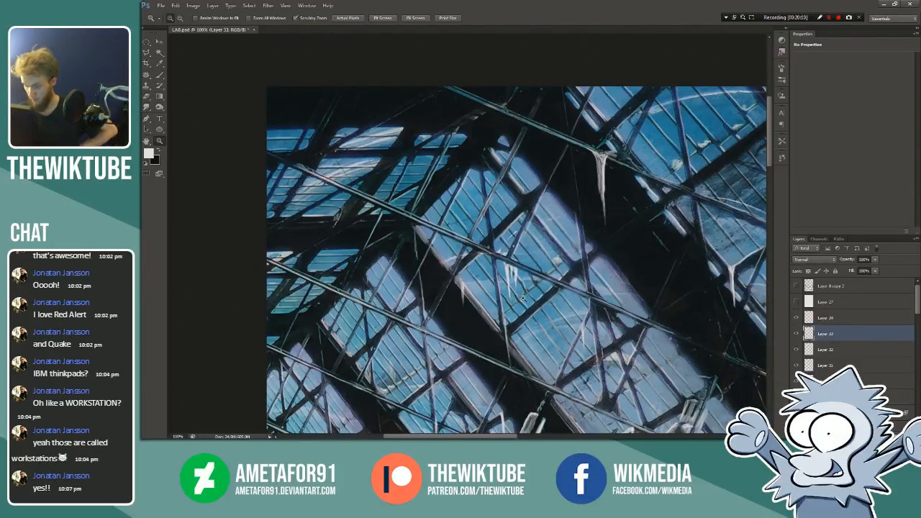
Step: Paint thin pale frost highlights with a smaller brush on the dark struts below the leftmost roof window on Layer 33
drag(769, 149, 767, 216)
click(340, 125)
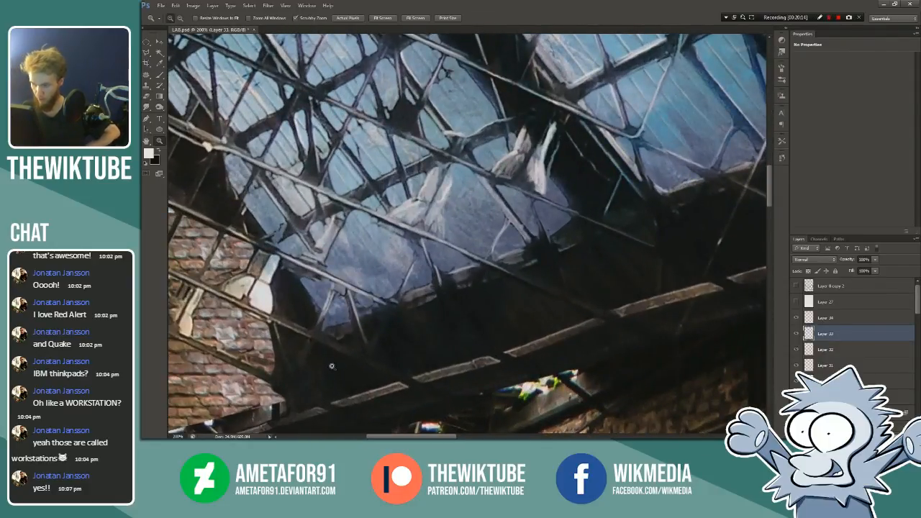
key(b)
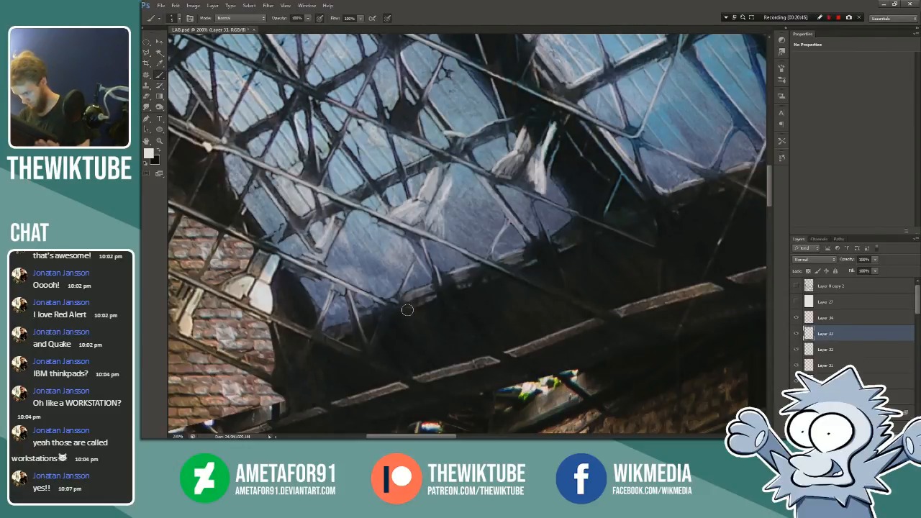
key(bracketleft)
key(bracketleft)
key(bracketleft)
key(bracketleft)
key(bracketleft)
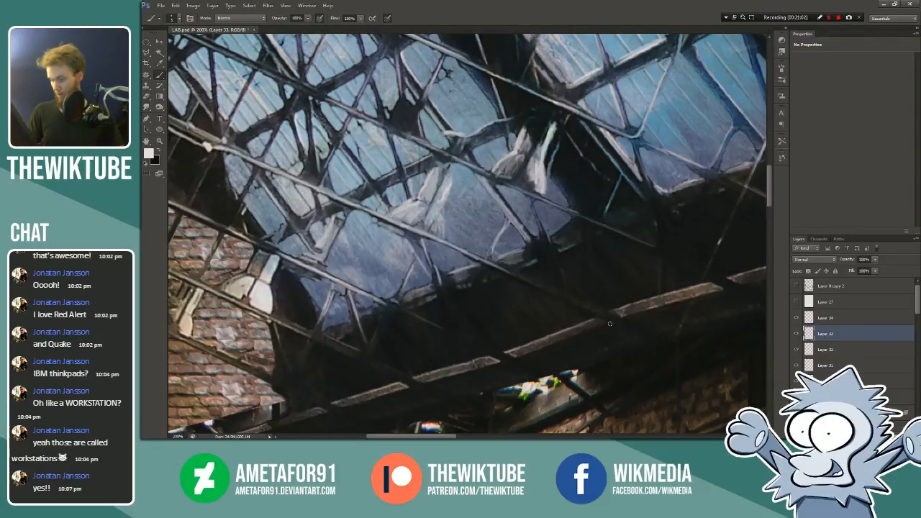
Step: Cover the green foliage in the wall gap beneath the lower roof beam with pale frost on Layer 33
scroll(720, 216, down, 5)
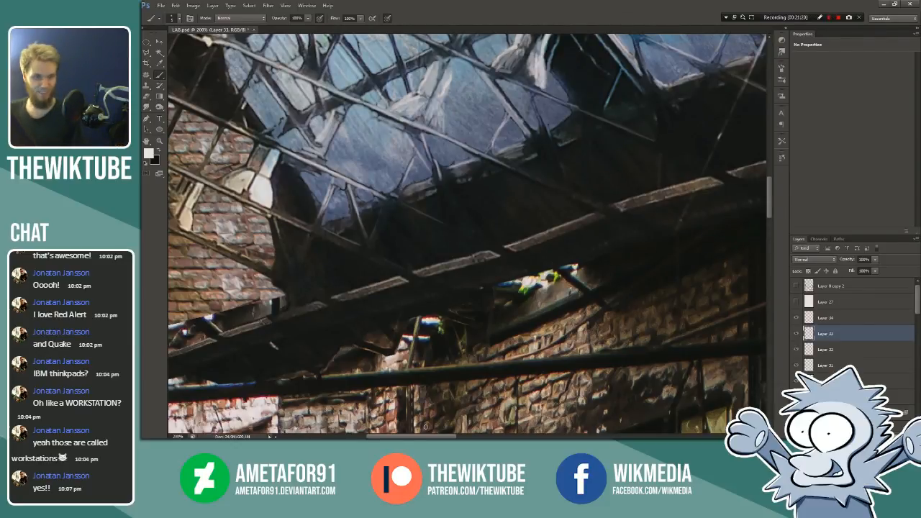
scroll(763, 209, down, 5)
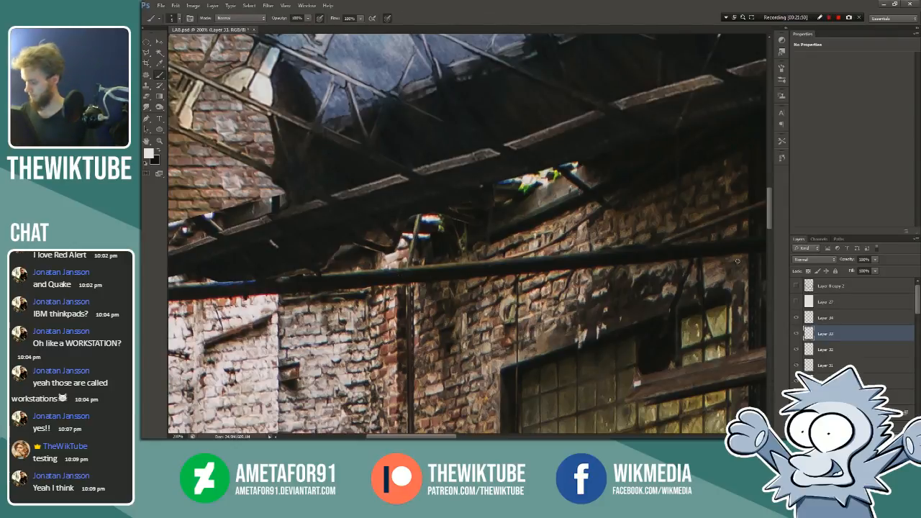
mouse_move(769, 200)
mouse_down()
mouse_move(769, 237)
mouse_move(767, 186)
mouse_up()
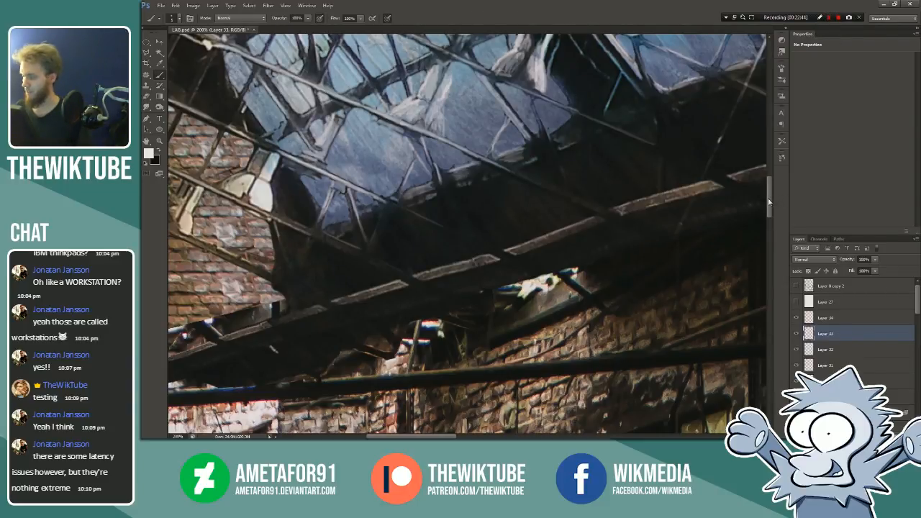
drag(772, 203, 771, 194)
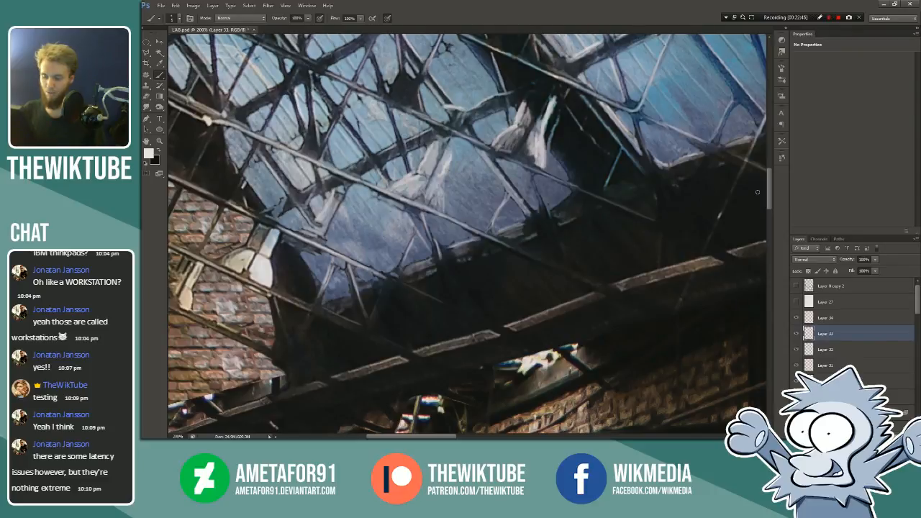
Step: Review the frosted struts and icicles across the left roof windows and the beam below them, from close-up to a 66.7% overview
scroll(768, 190, down, 1)
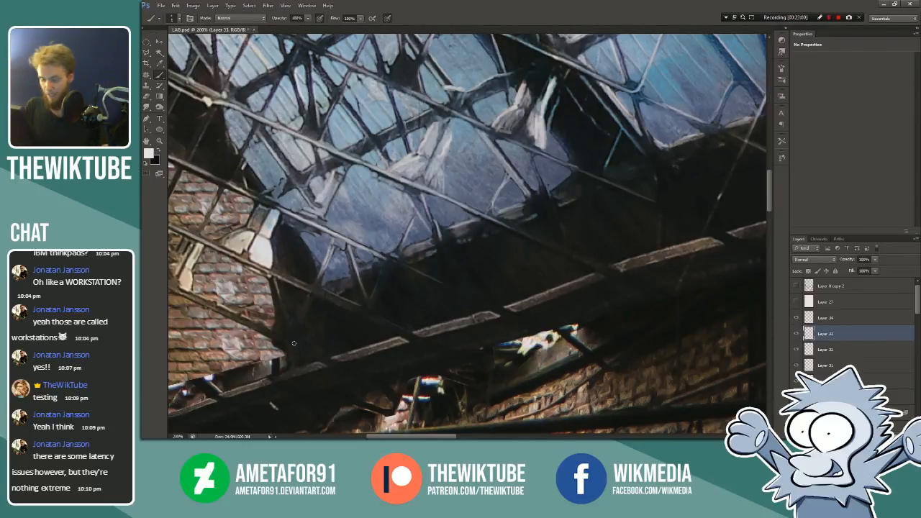
drag(770, 188, 768, 187)
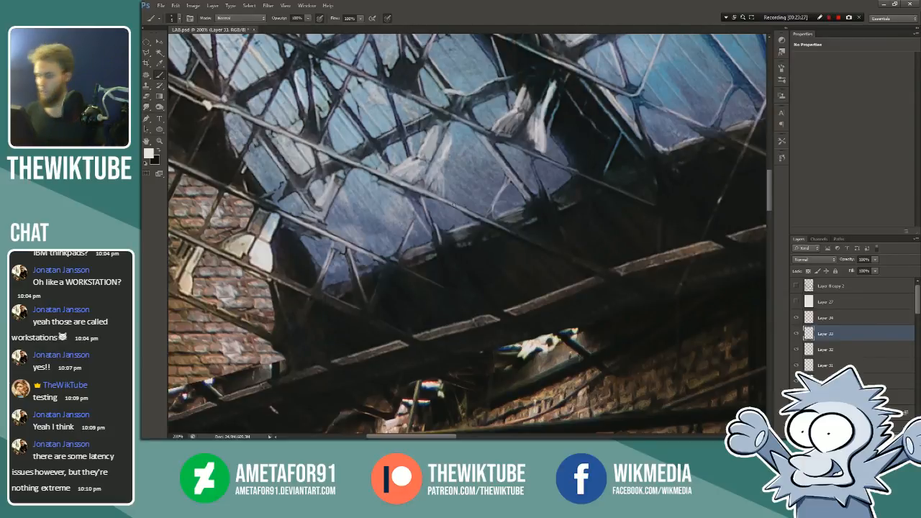
drag(768, 193, 767, 154)
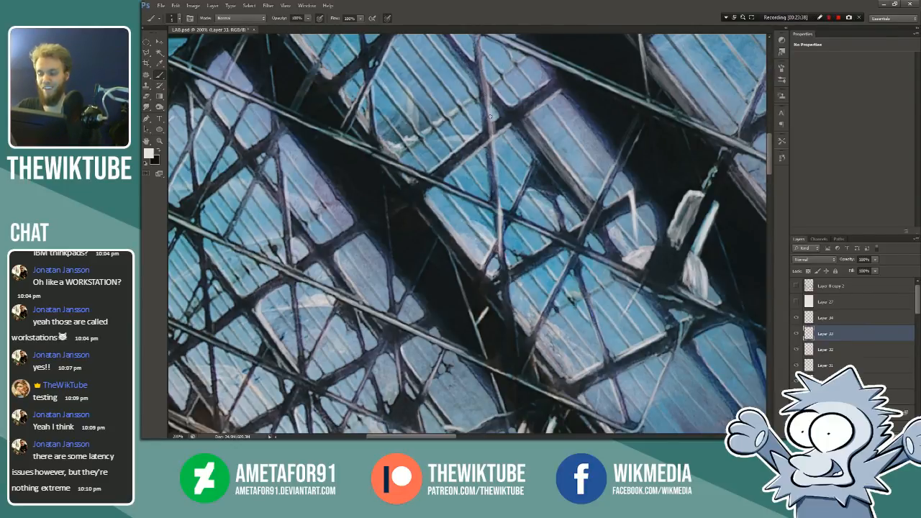
scroll(769, 163, up, 2)
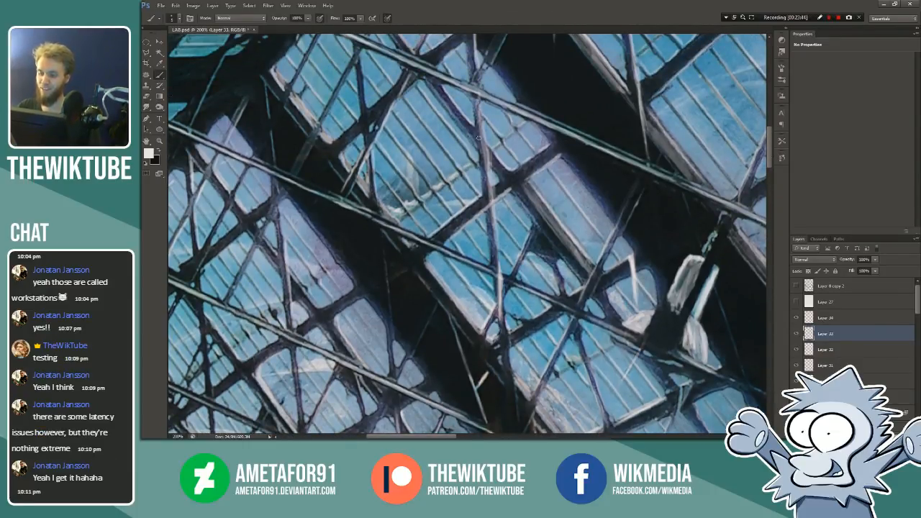
scroll(765, 149, up, 4)
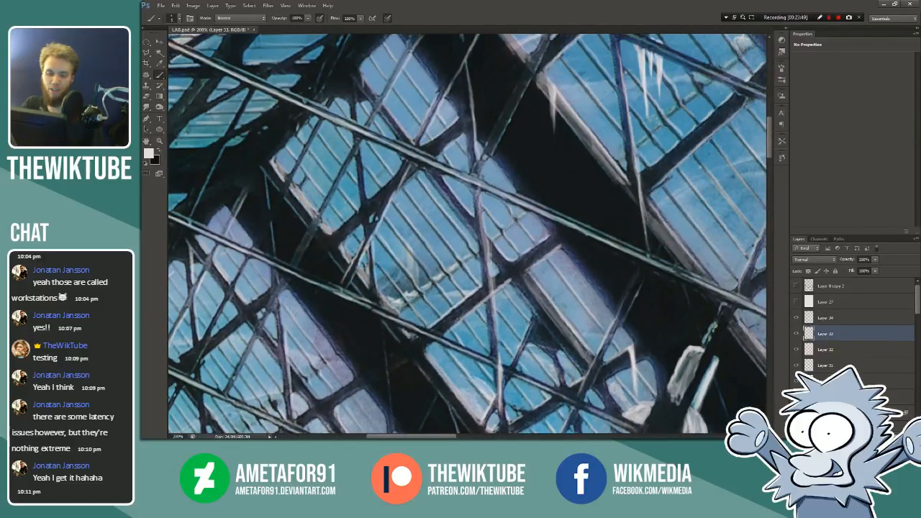
click(159, 141)
click(180, 18)
click(477, 235)
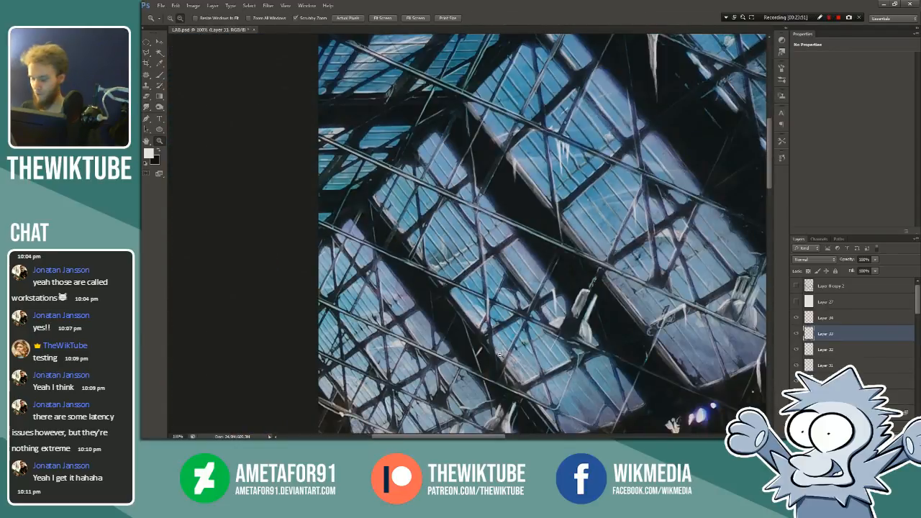
click(499, 354)
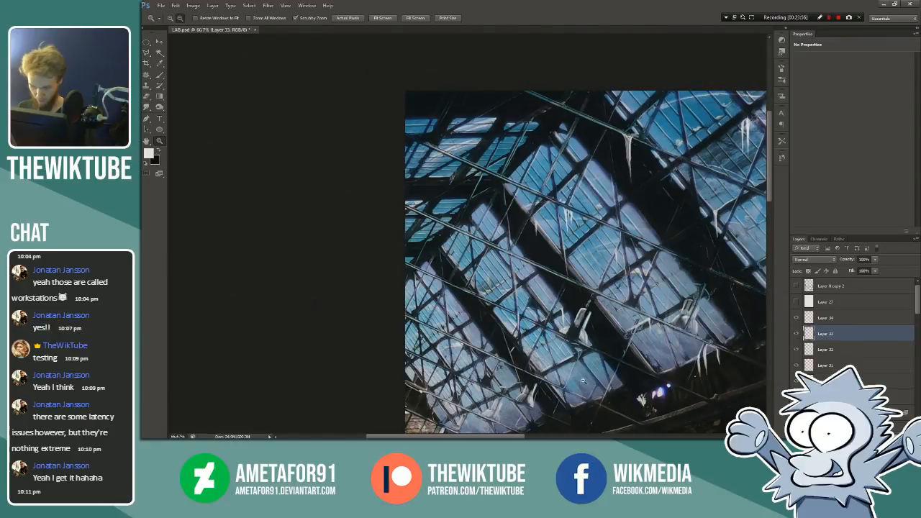
scroll(668, 278, down, 3)
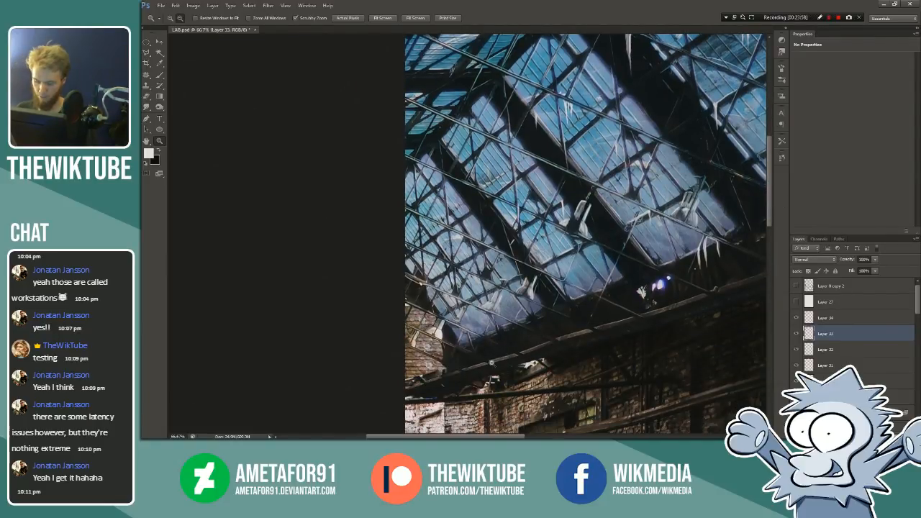
Step: Paint thin pale frost highlights on the dark struts crossing the brick wall and the lower edge of the leftmost roof window at 200% zoom
click(171, 18)
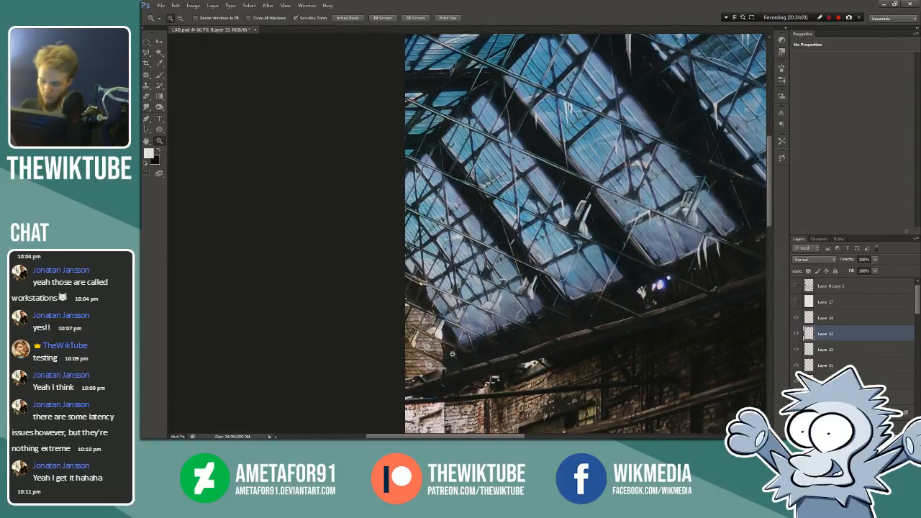
drag(466, 369, 481, 369)
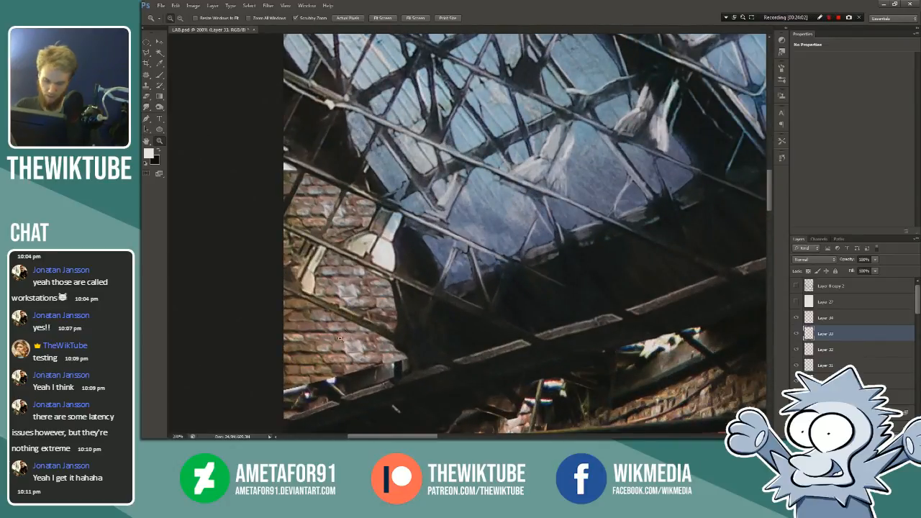
click(160, 75)
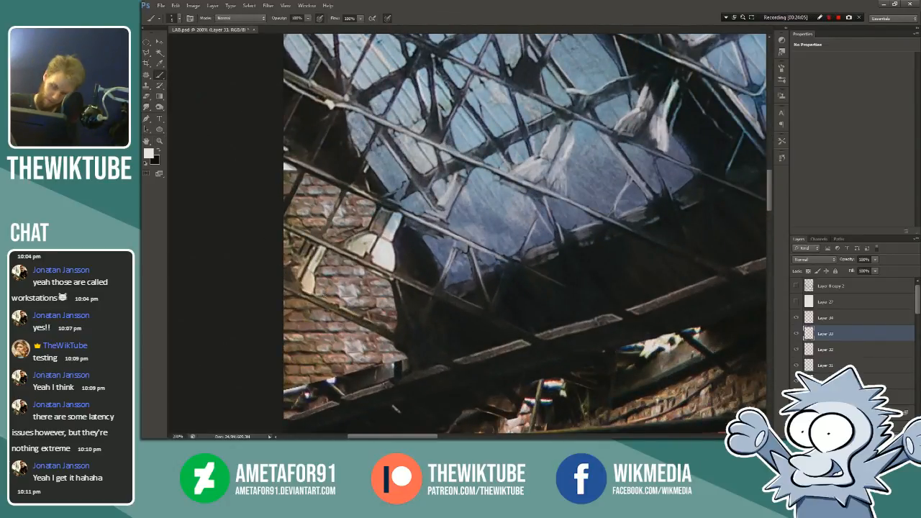
drag(321, 297, 393, 332)
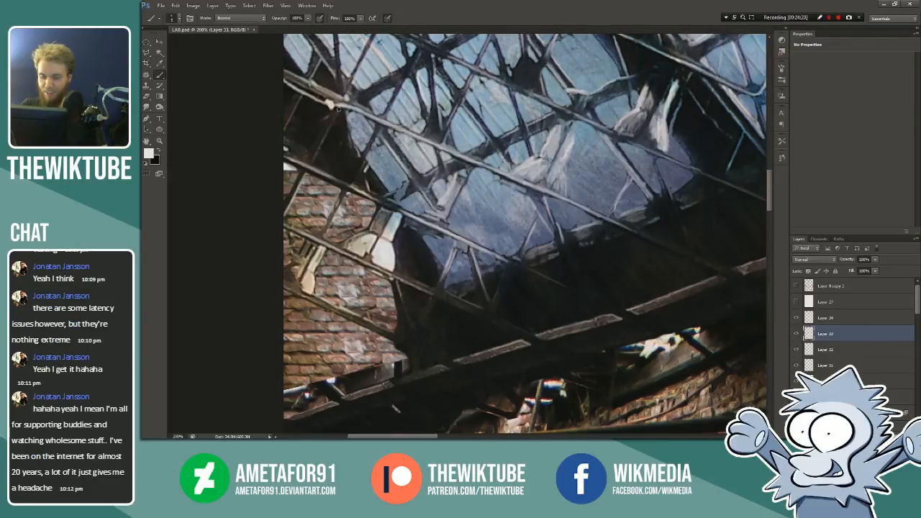
drag(379, 128, 349, 190)
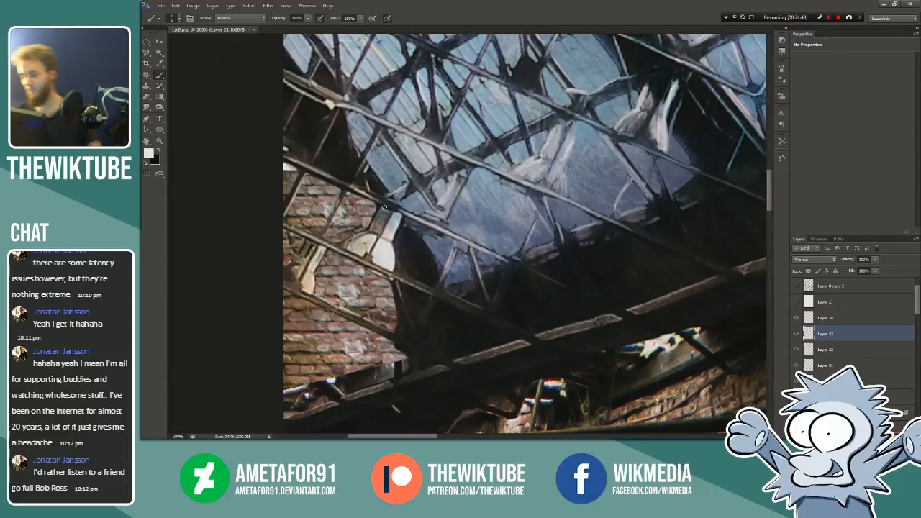
Step: Paint thin pale frost highlights along the crossing struts higher up the leftmost roof window on Layer 33
scroll(384, 208, up, 3)
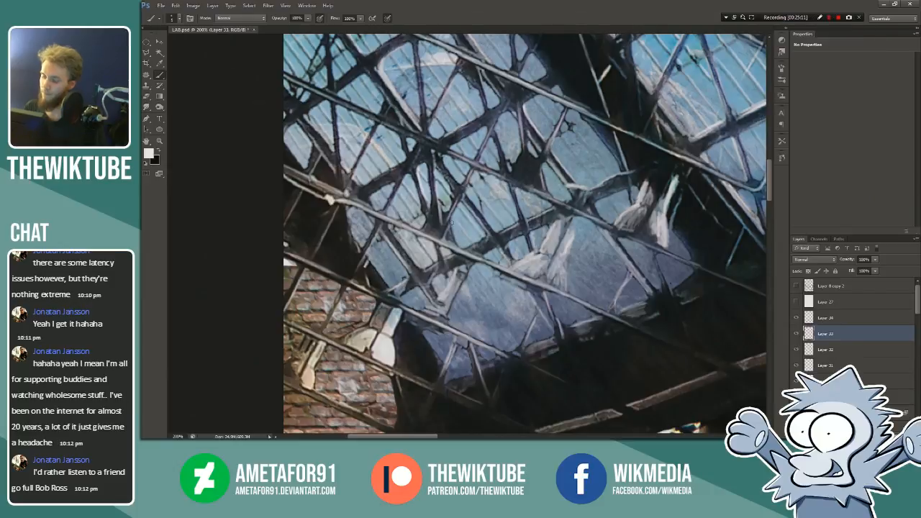
drag(768, 178, 768, 153)
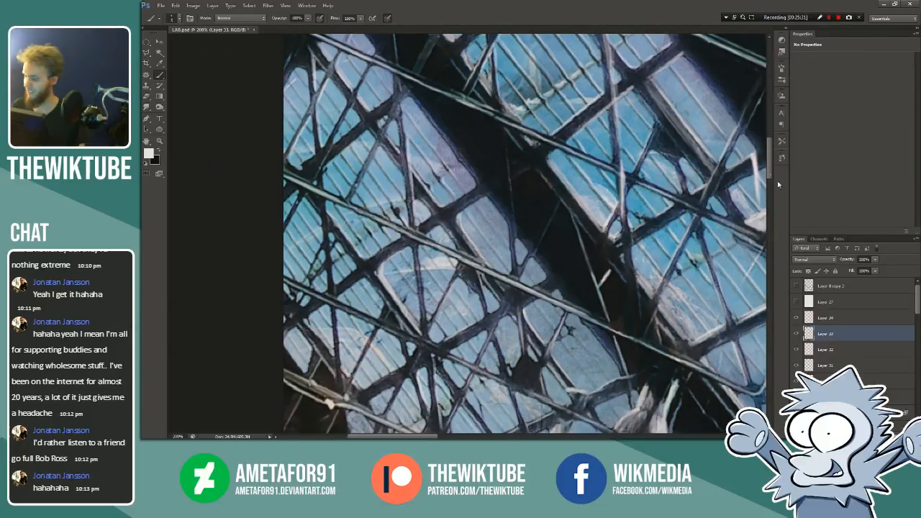
drag(768, 165, 769, 156)
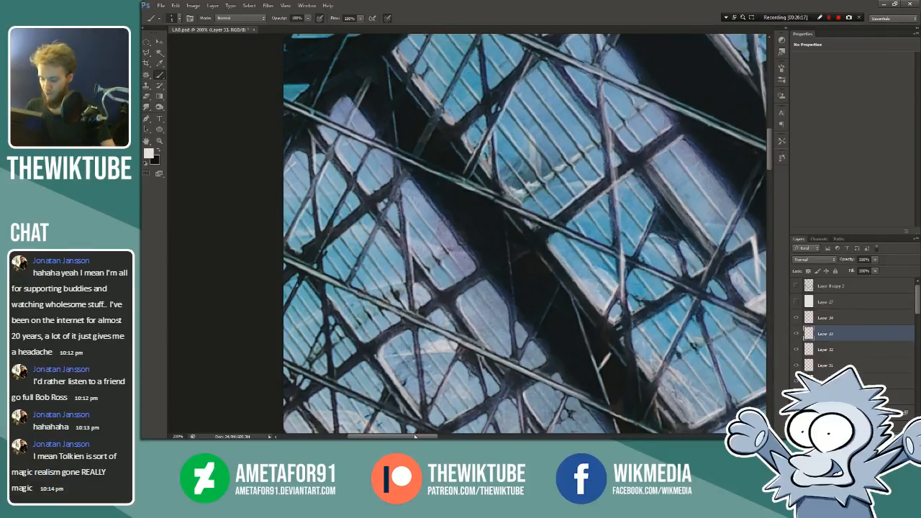
drag(415, 436, 426, 436)
drag(769, 156, 768, 133)
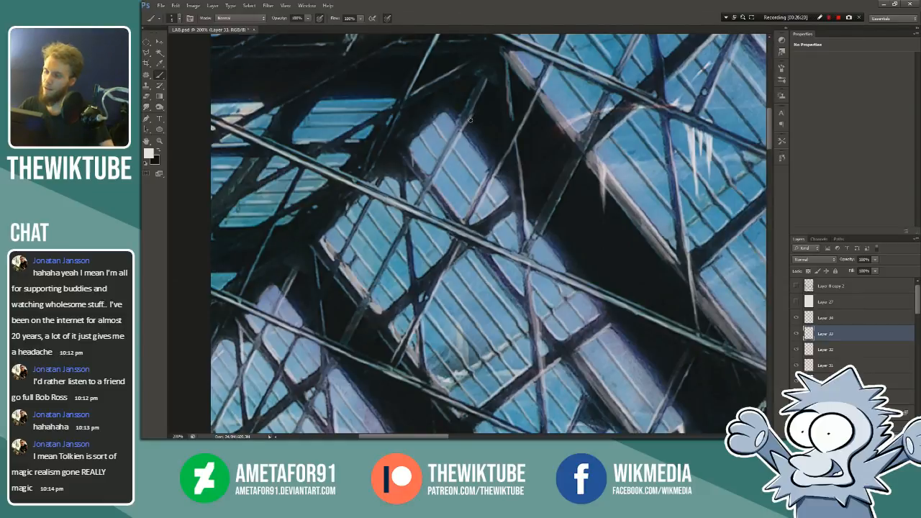
key(ctrl+z)
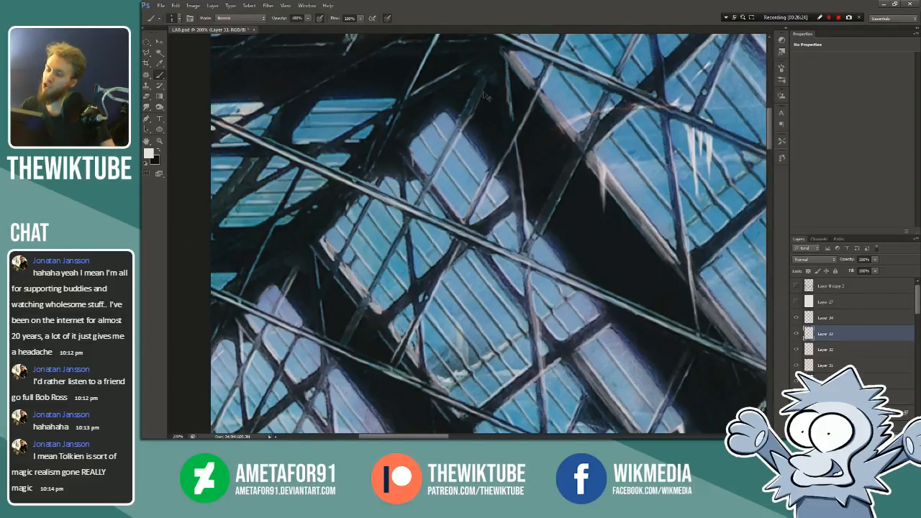
key(ctrl+z)
drag(486, 82, 470, 115)
key(ctrl+z)
drag(487, 82, 468, 119)
key(ctrl+z)
key(ctrl+z)
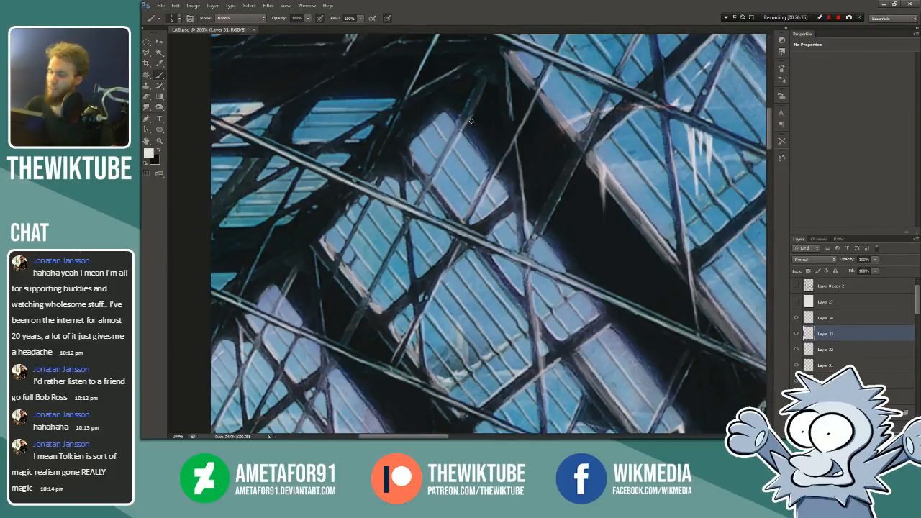
Step: Reduce the brush size and paint fine pale frost highlights on the short strut above the second roof window
right_click(490, 131)
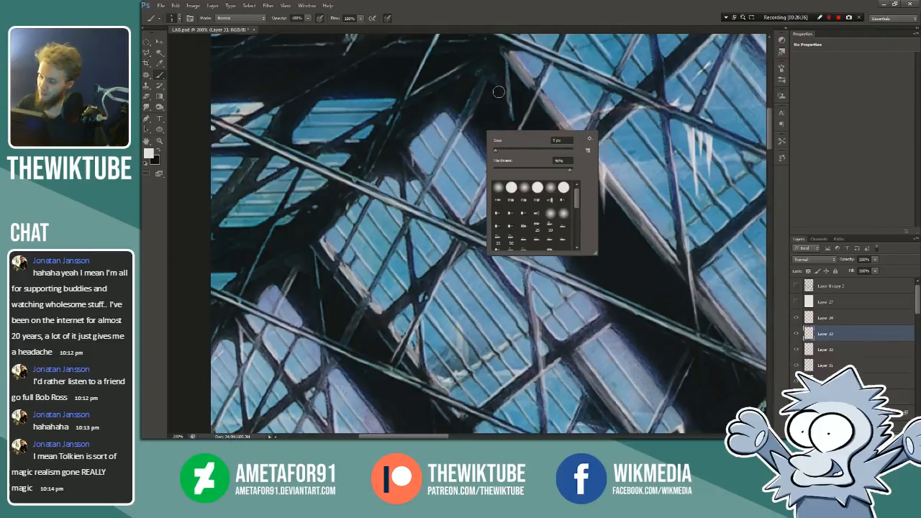
click(496, 150)
click(478, 127)
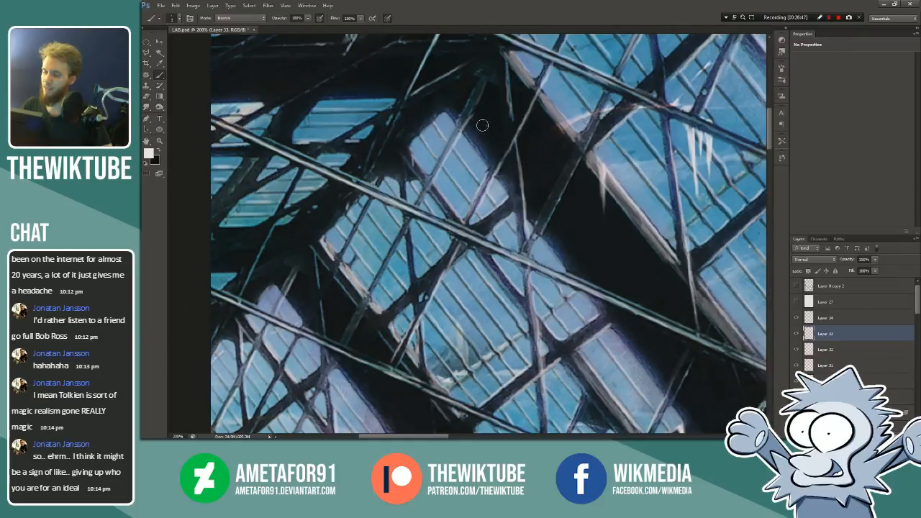
right_click(481, 124)
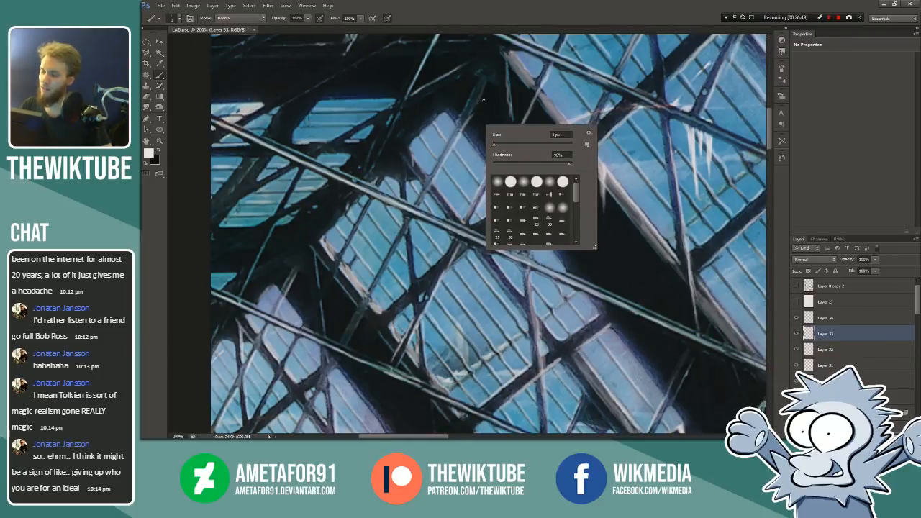
click(471, 115)
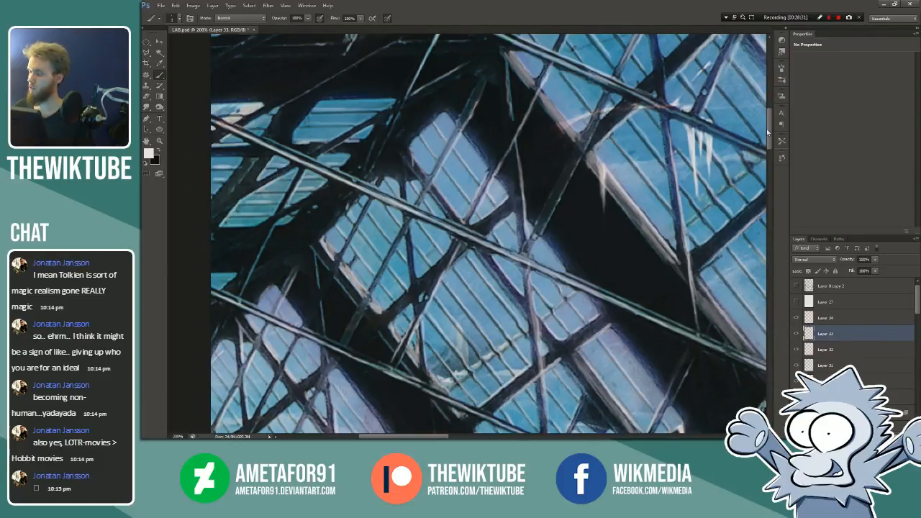
Step: Examine the frosted struts and icicles on the upper left roof windows, comparing the 200% close-up with the 66.7% overview
scroll(770, 128, up, 2)
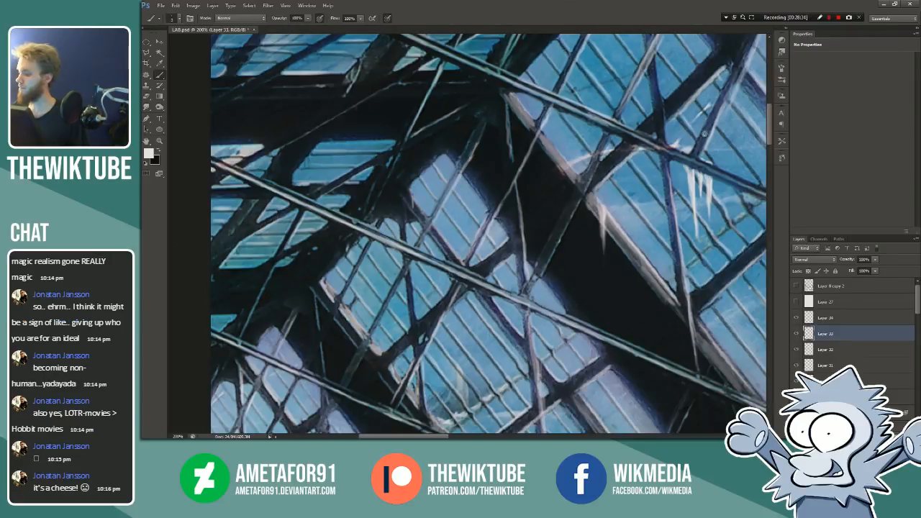
scroll(769, 123, up, 6)
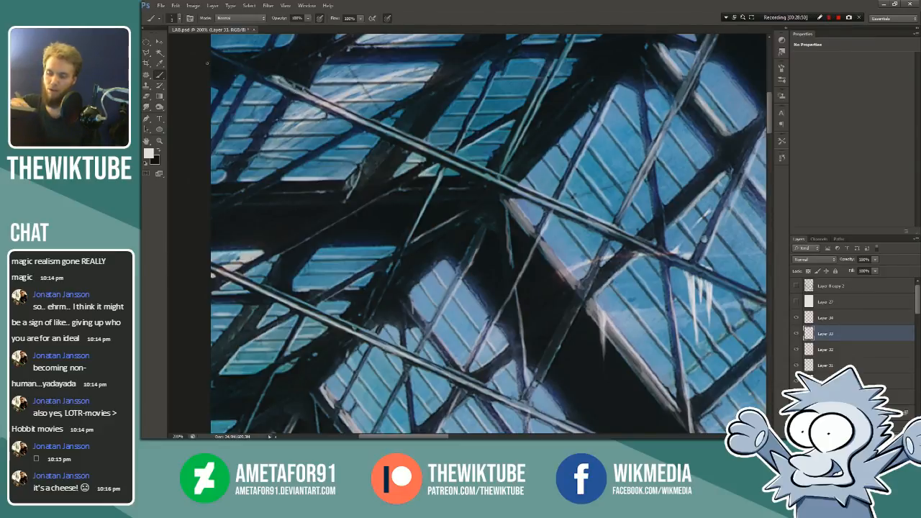
click(159, 141)
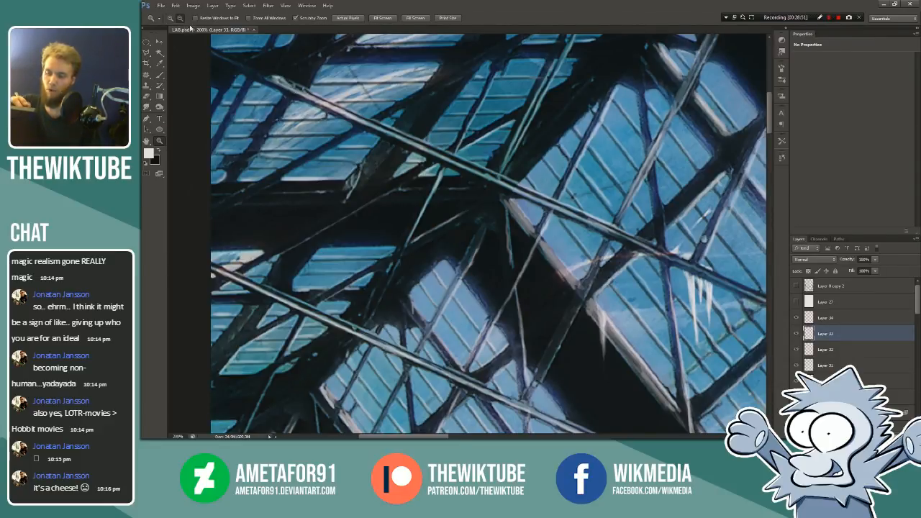
click(268, 135)
click(413, 308)
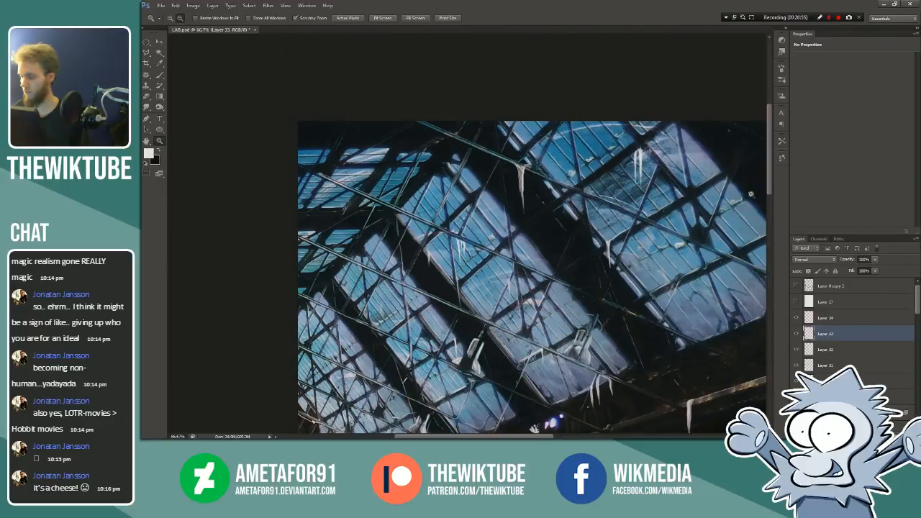
scroll(714, 203, down, 3)
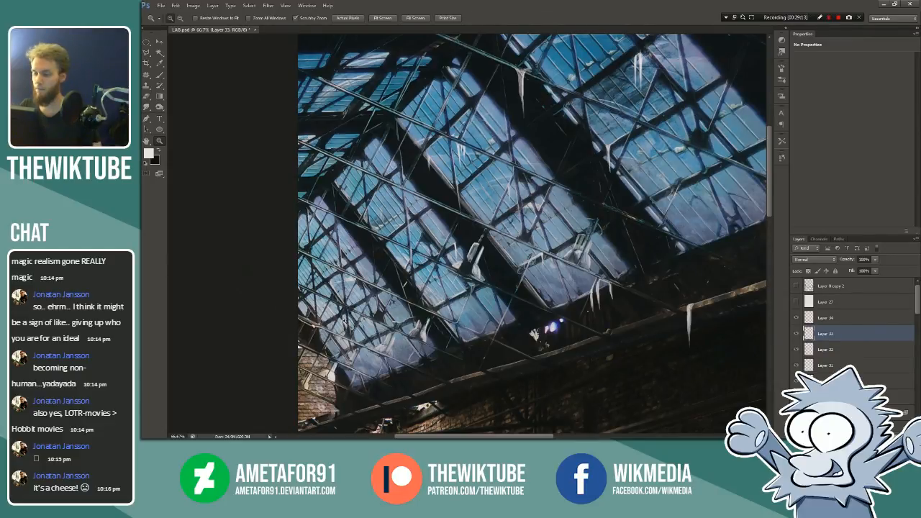
click(434, 146)
click(531, 106)
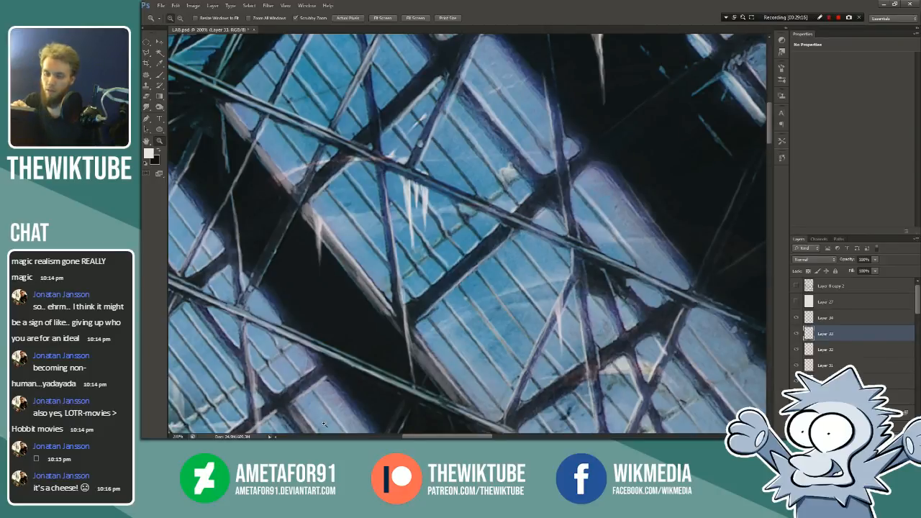
alt+click(315, 160)
alt+click(356, 281)
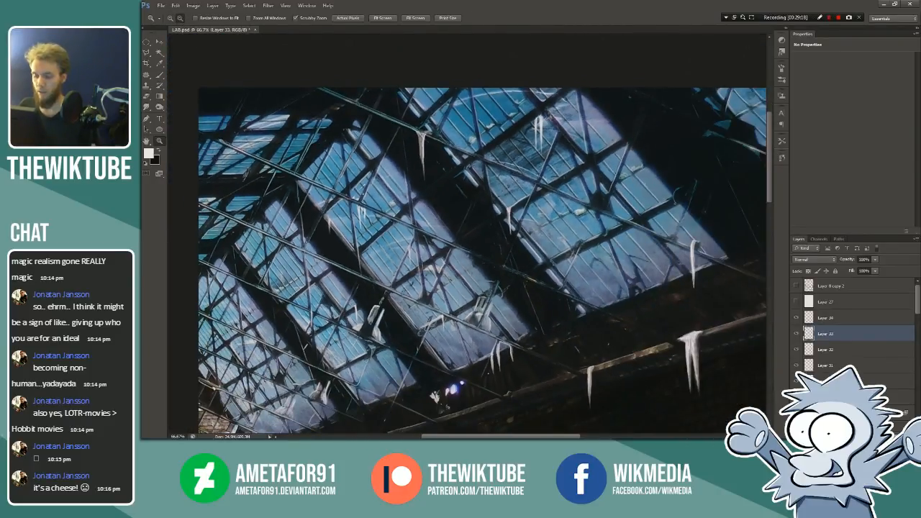
Step: Paint thin pale frost highlights with the brush on the struts around the upper left roof windows, working at 200% zoom on Layer 33
click(171, 17)
click(263, 91)
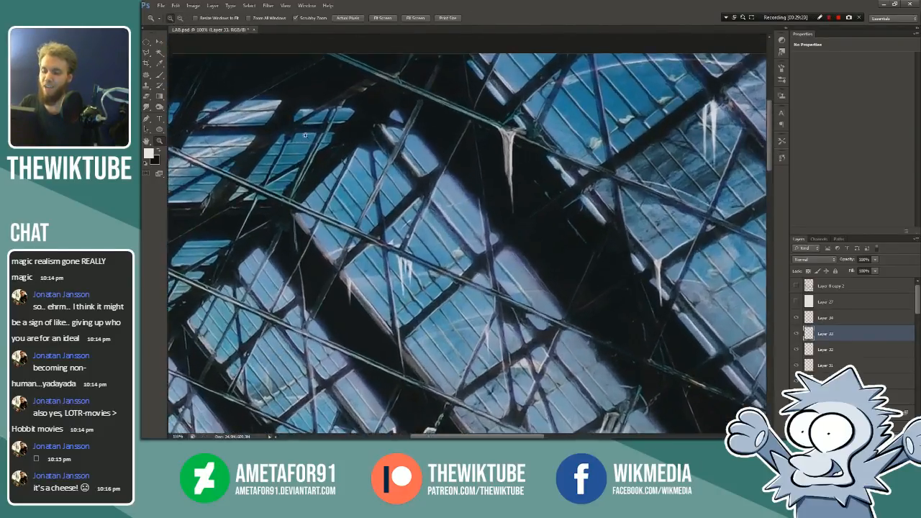
click(305, 136)
key(b)
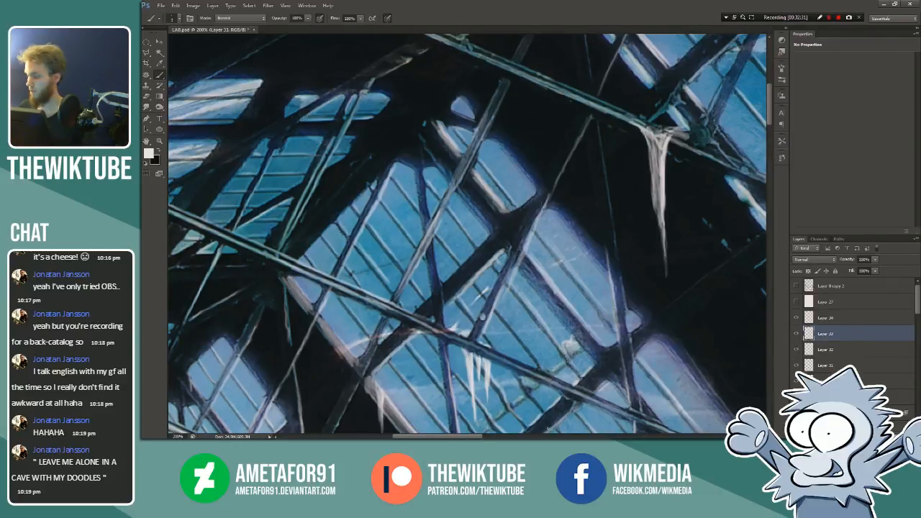
scroll(764, 88, up, 5)
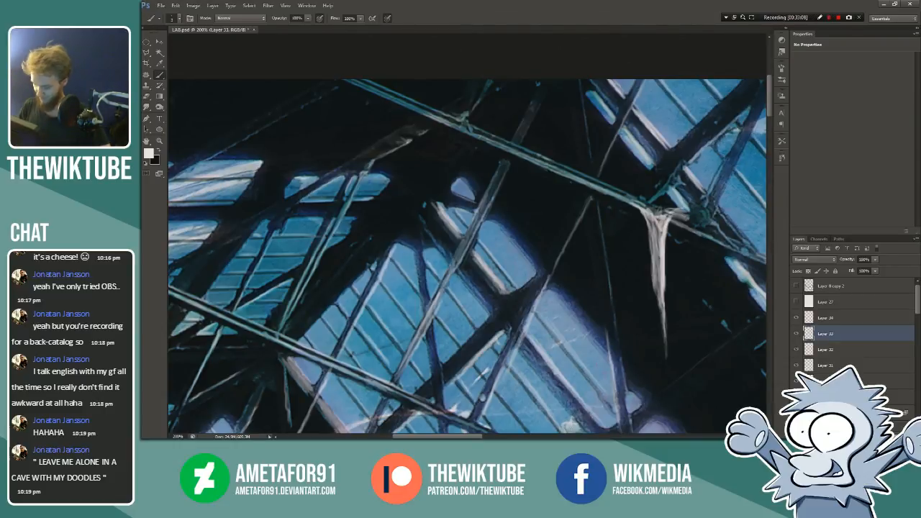
drag(460, 437, 466, 437)
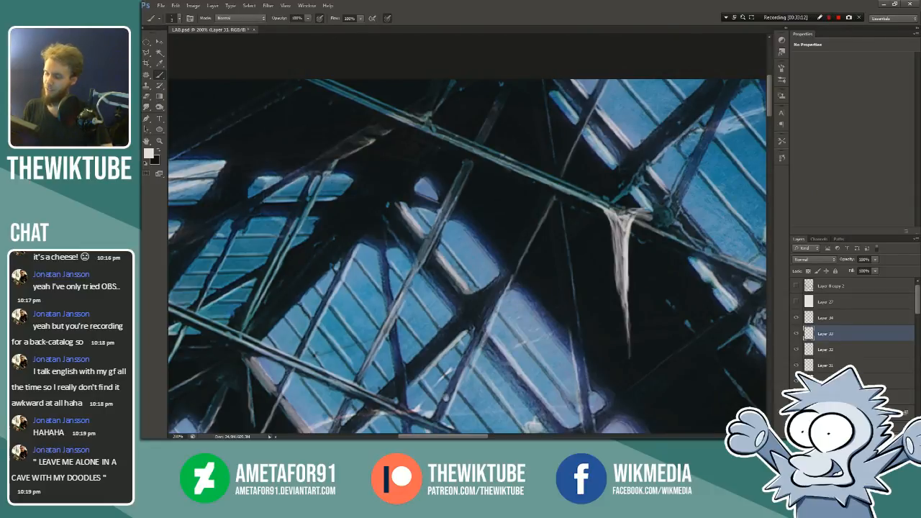
scroll(769, 109, up, 2)
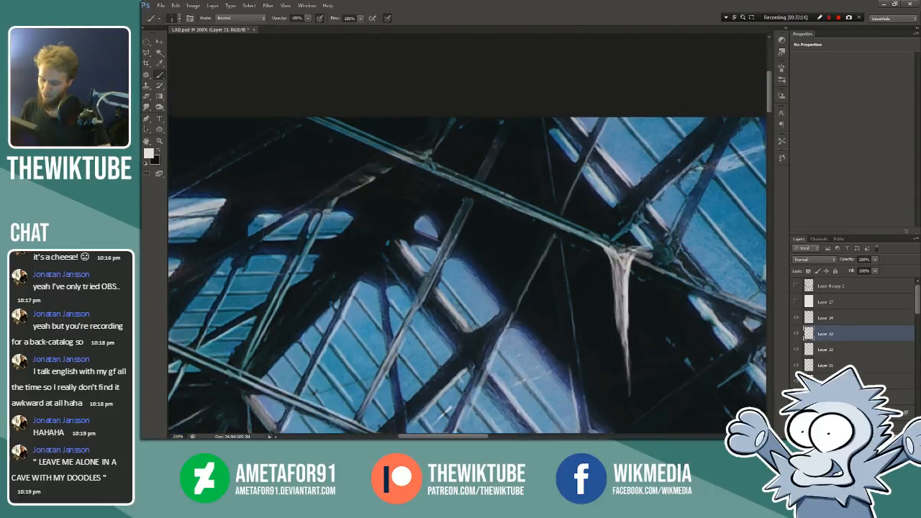
Step: Paint thin pale frost highlights on the struts and window edges around the large hanging icicle on Layer 33
drag(447, 437, 472, 437)
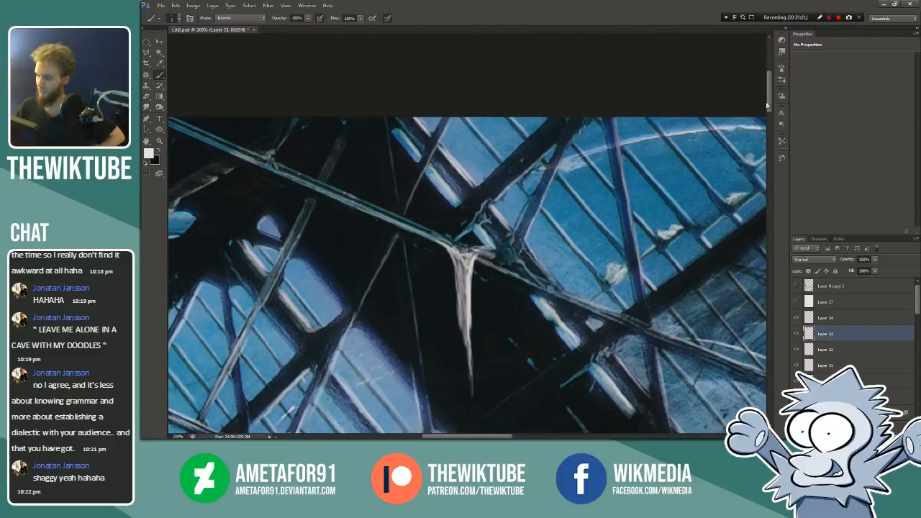
scroll(540, 366, down, 2)
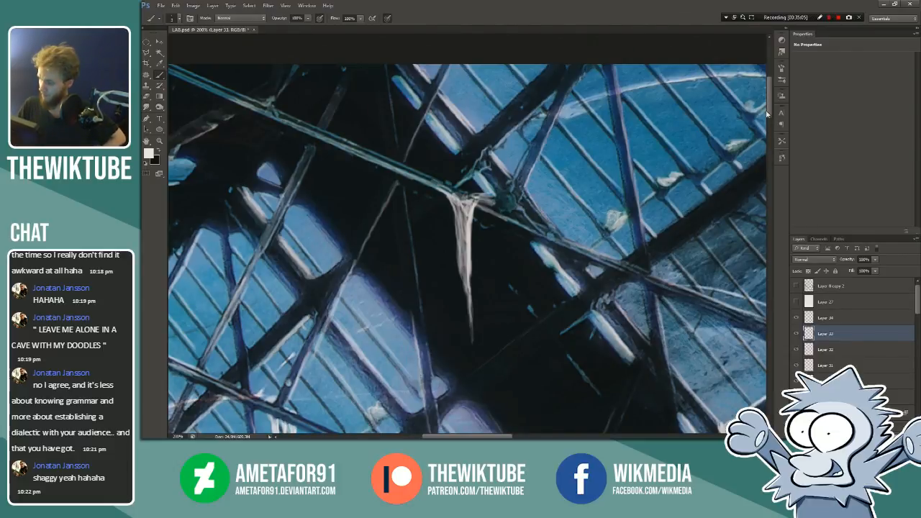
scroll(520, 243, up, 1)
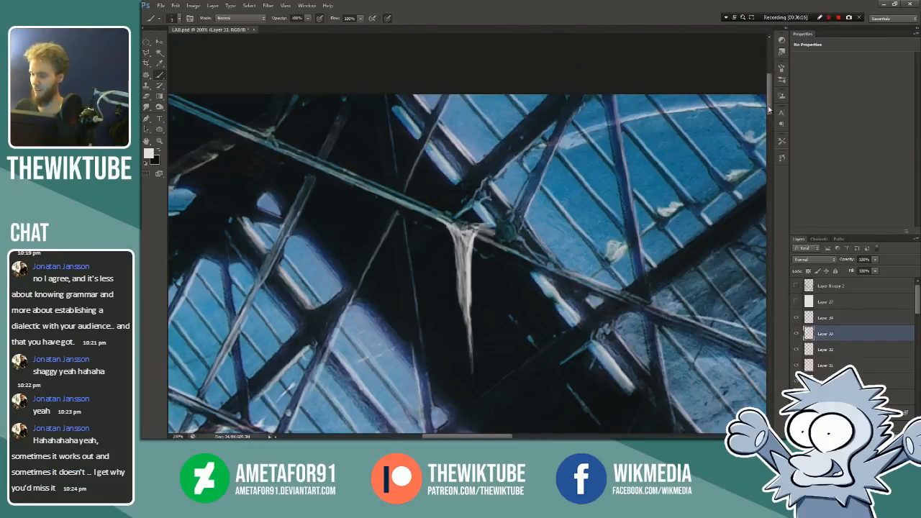
scroll(480, 356, up, 2)
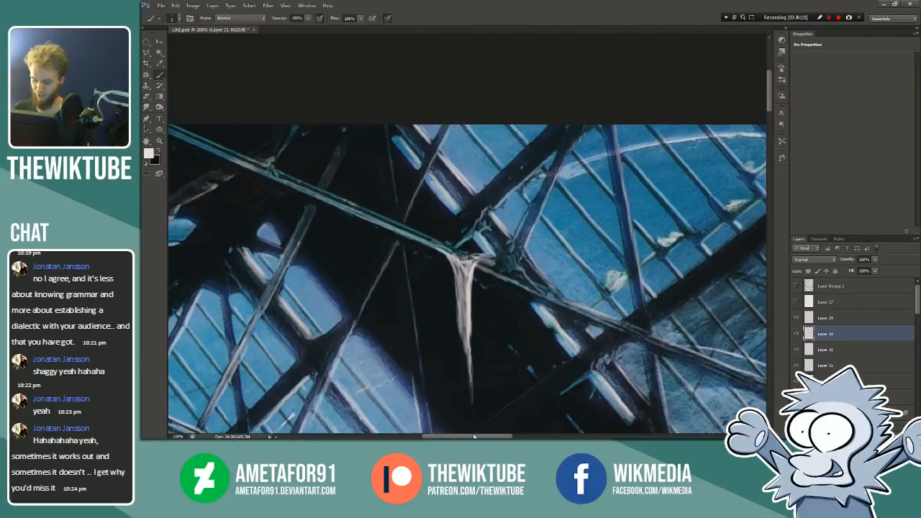
Step: Add a fine pale frost highlight to the strut crossing the small window at the far upper left of the roof
drag(474, 436, 441, 436)
drag(768, 93, 769, 104)
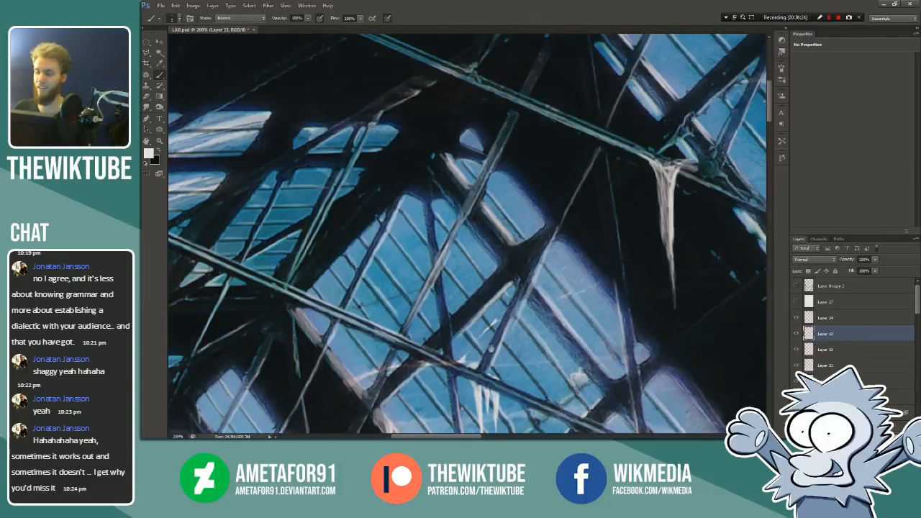
drag(769, 98, 769, 104)
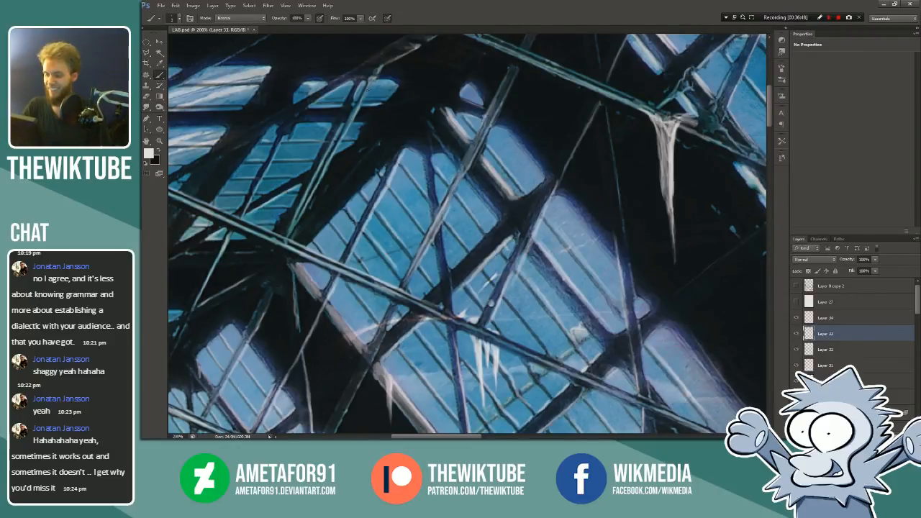
drag(370, 83, 359, 109)
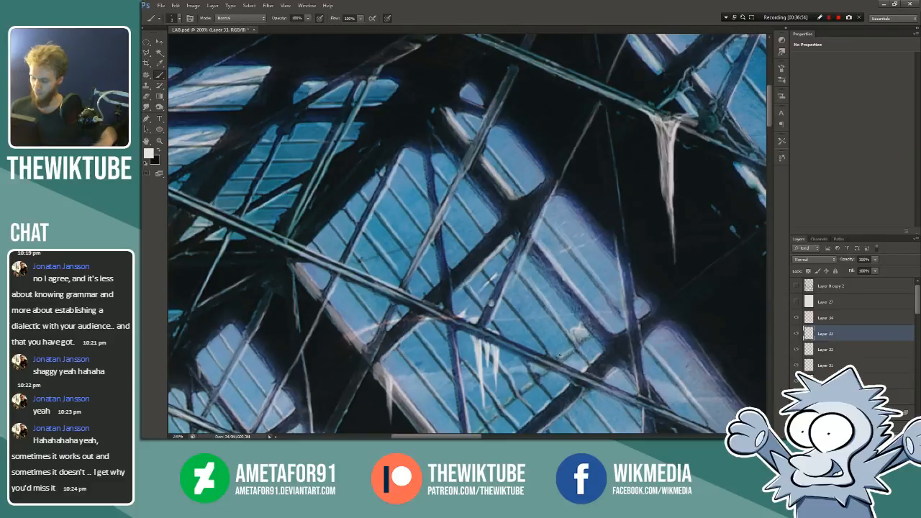
Step: Examine the frosted roof windows, icicles and lower beam in the 66.7% and 50% overviews
key(z)
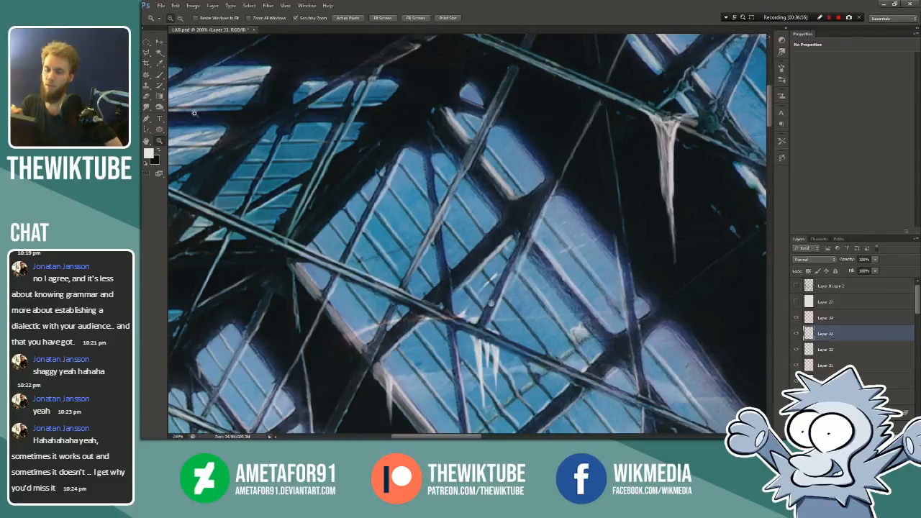
alt+click(410, 240)
alt+click(410, 240)
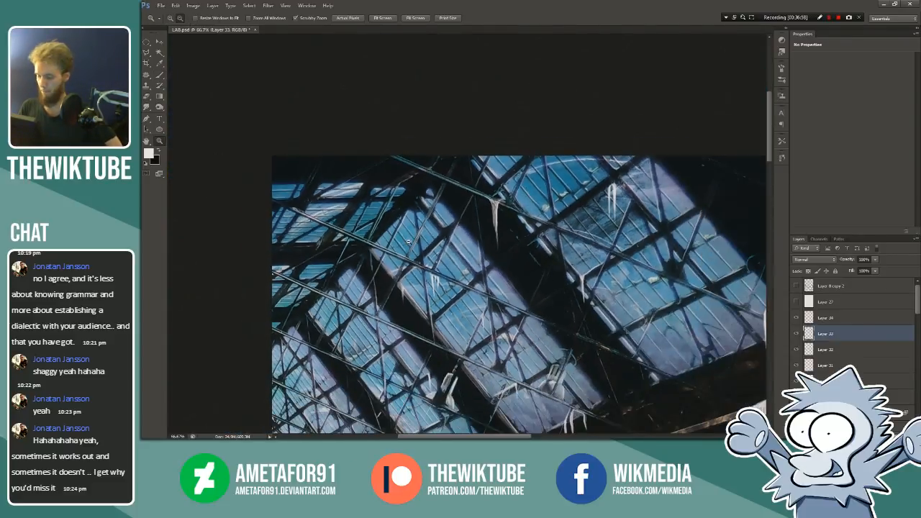
drag(768, 125, 768, 136)
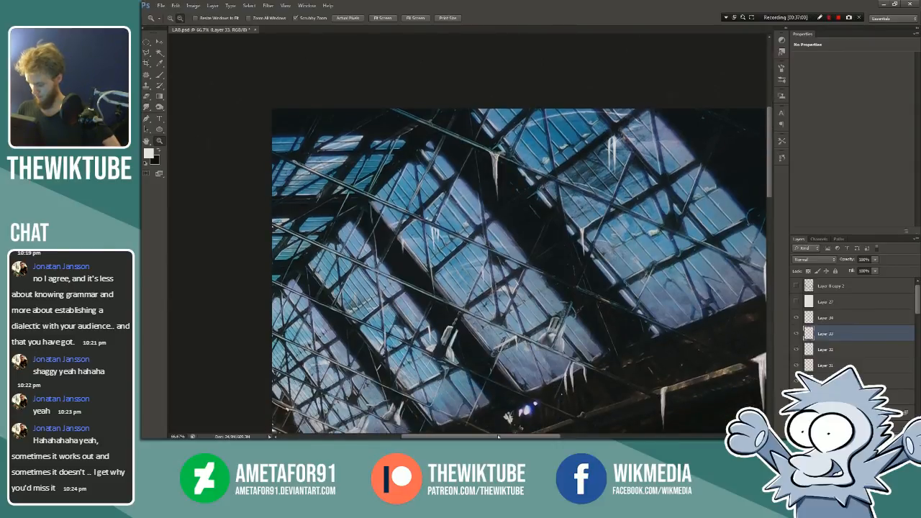
drag(509, 436, 518, 436)
click(515, 316)
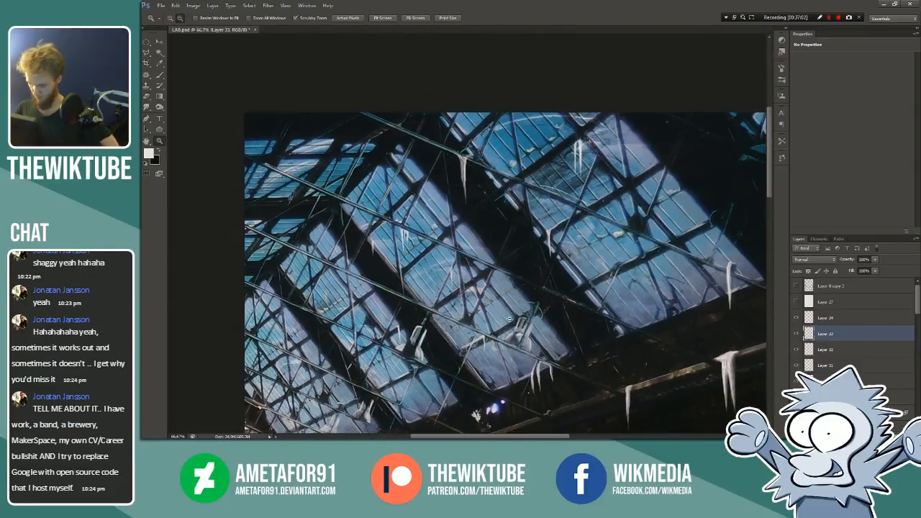
drag(770, 135, 769, 159)
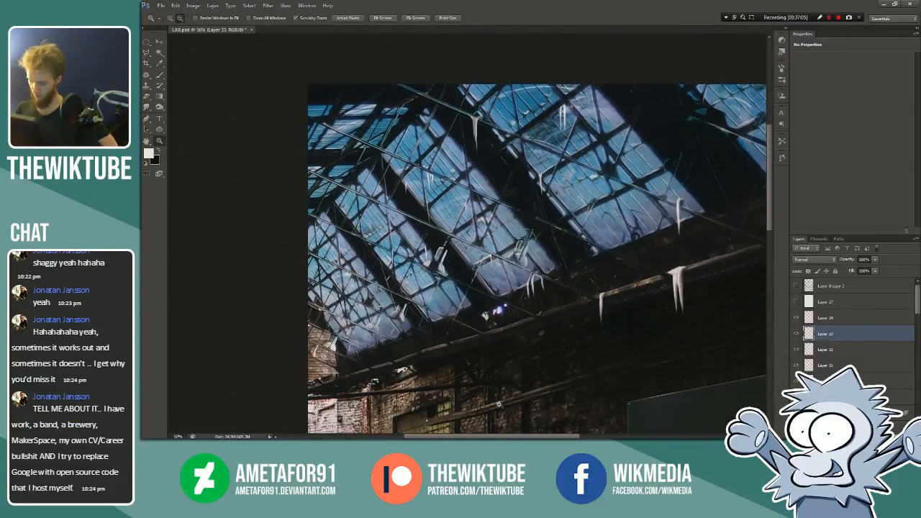
drag(500, 436, 515, 436)
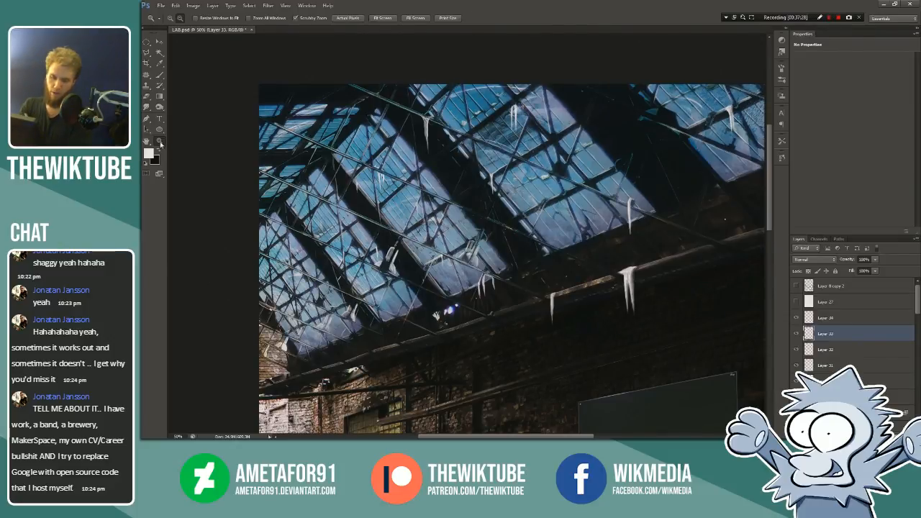
Step: Paint a thin pale highlight on the strut in front of the brick wall beside the leftmost roof window, working at 200% zoom
click(171, 19)
click(277, 376)
click(277, 375)
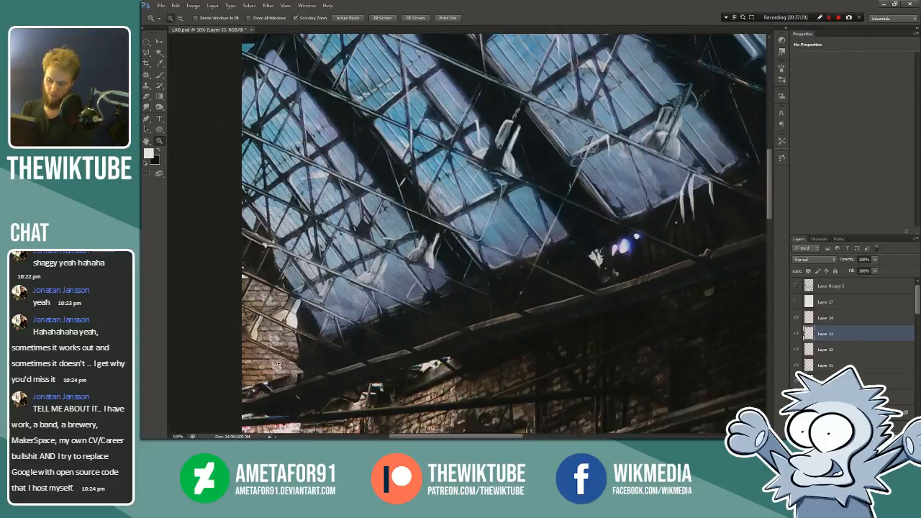
click(277, 375)
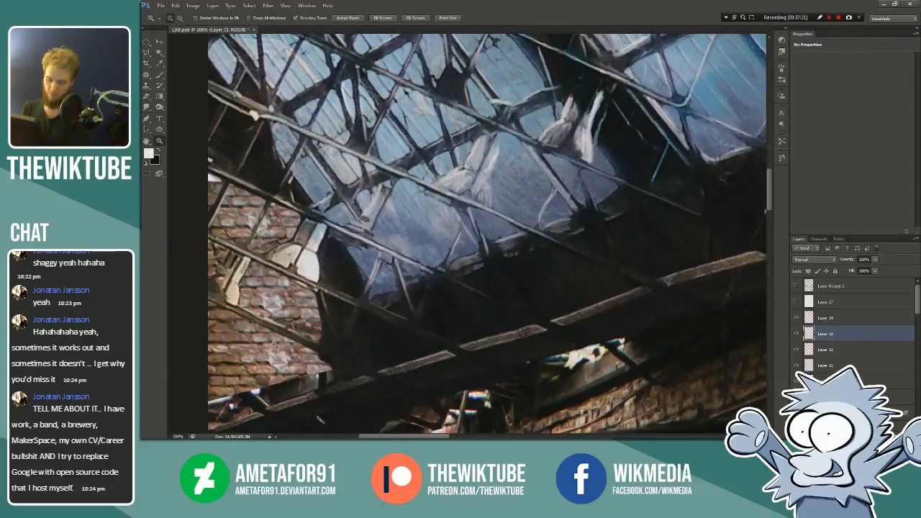
click(159, 75)
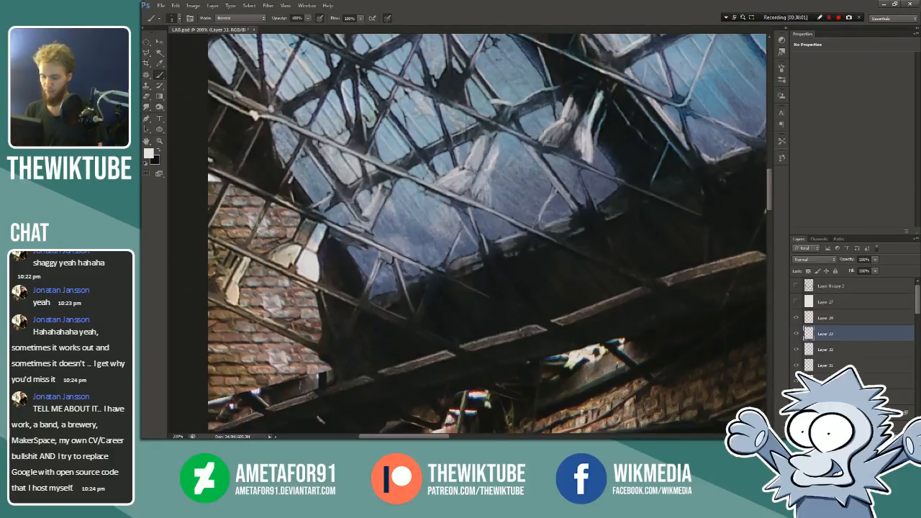
drag(256, 221, 264, 206)
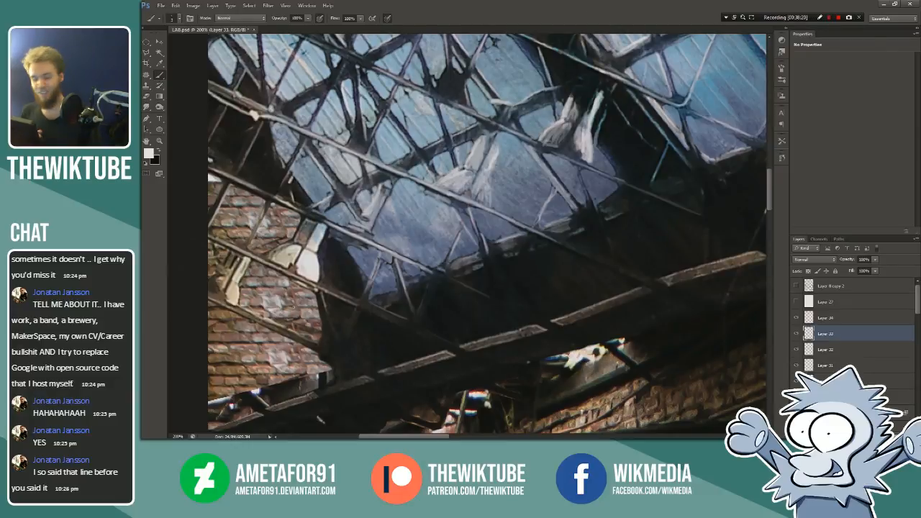
Step: Continue the fine frost highlights along the lower diagonal strut over the brick wall and the struts at the leftmost window's lower end
drag(768, 182, 768, 183)
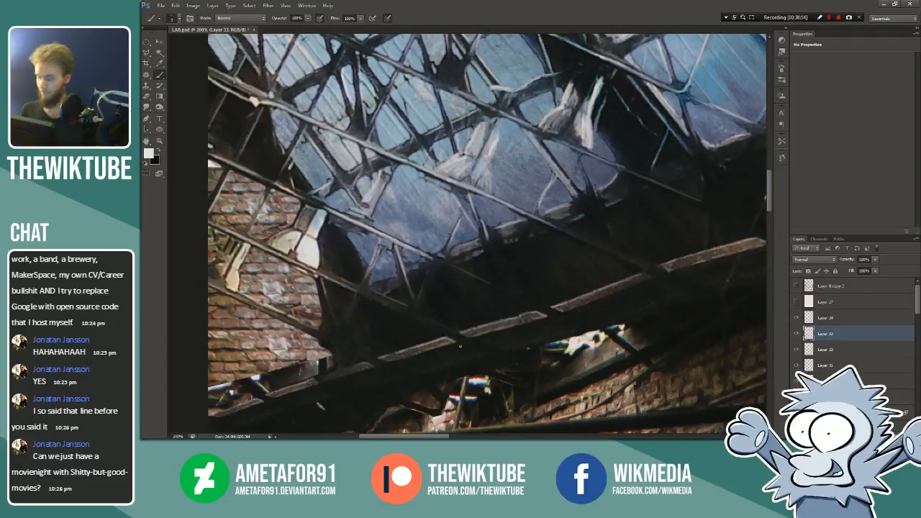
drag(770, 191, 770, 187)
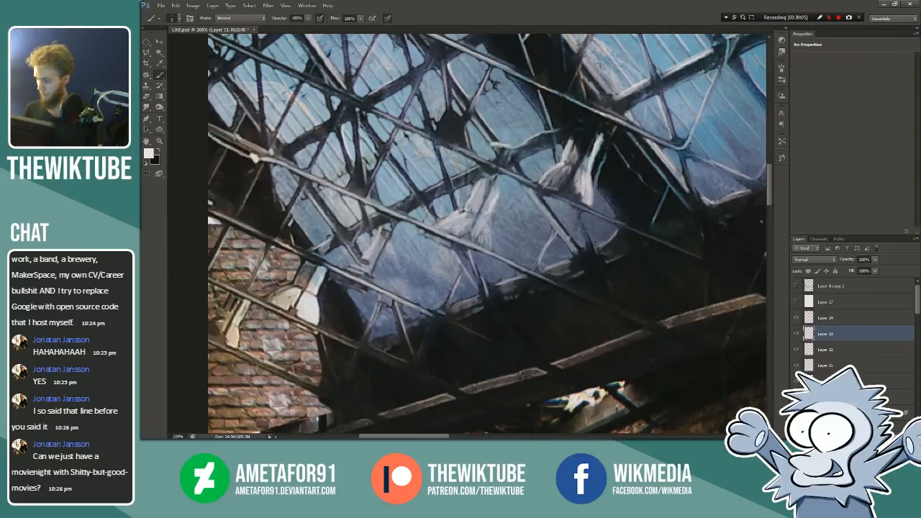
scroll(765, 187, down, 3)
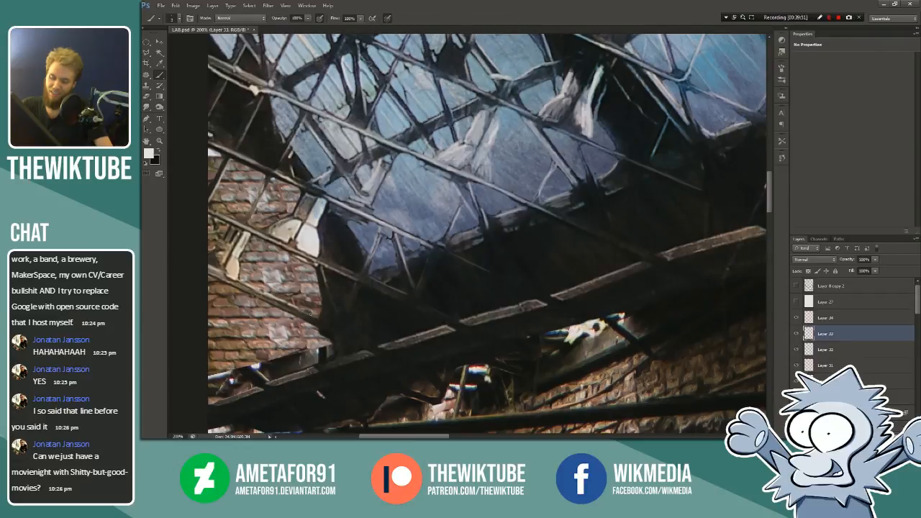
drag(298, 310, 316, 318)
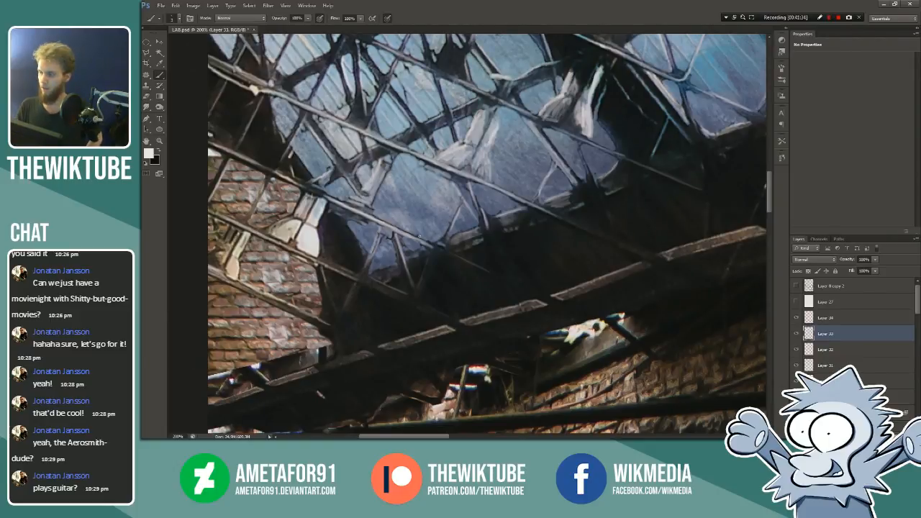
Step: Examine the highlighted struts, lamp fixtures and icicles across the roof windows at 100% zoom
click(160, 141)
click(180, 18)
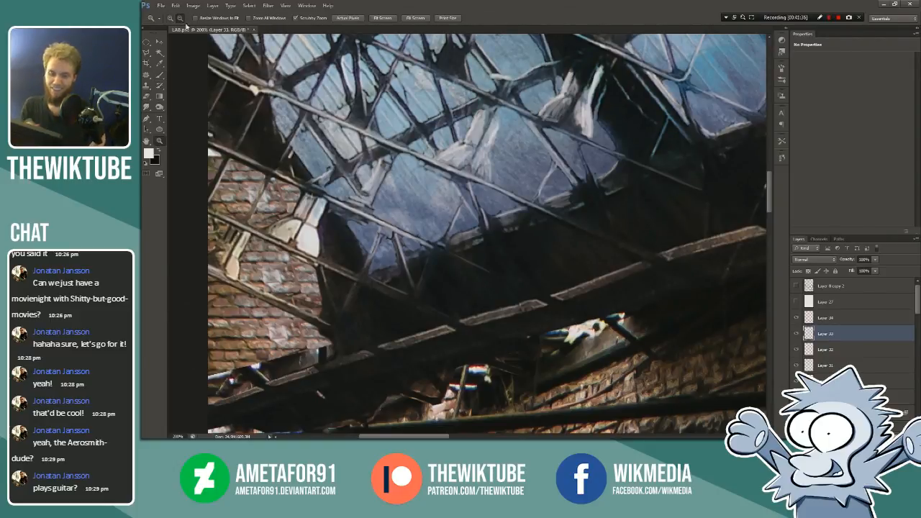
click(397, 168)
click(397, 168)
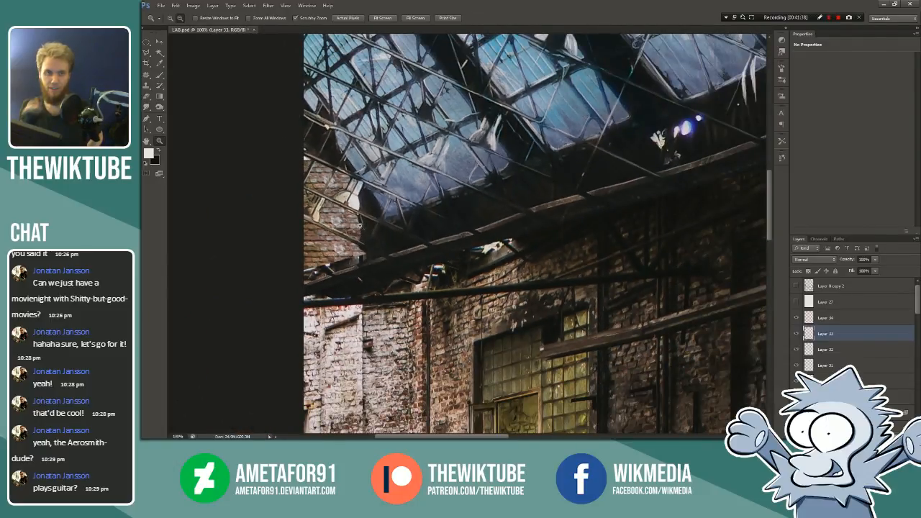
drag(770, 191, 771, 178)
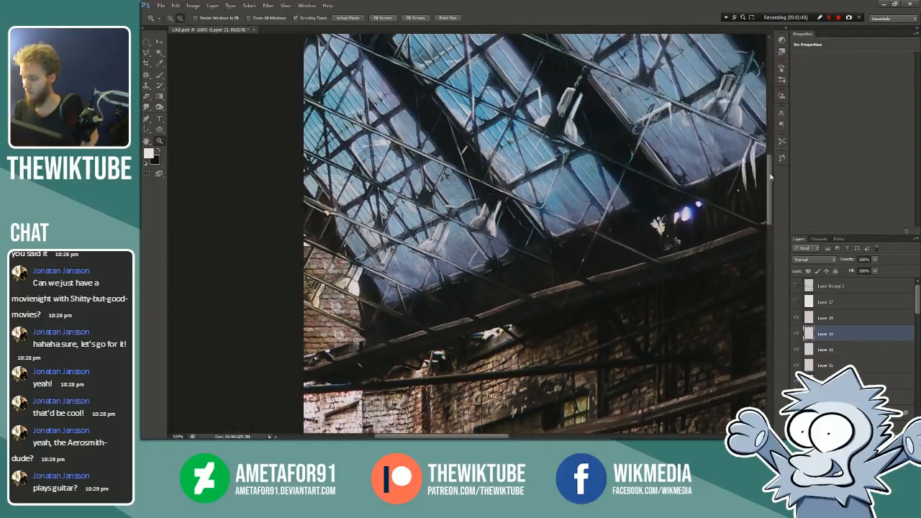
drag(489, 436, 528, 434)
scroll(771, 181, up, 5)
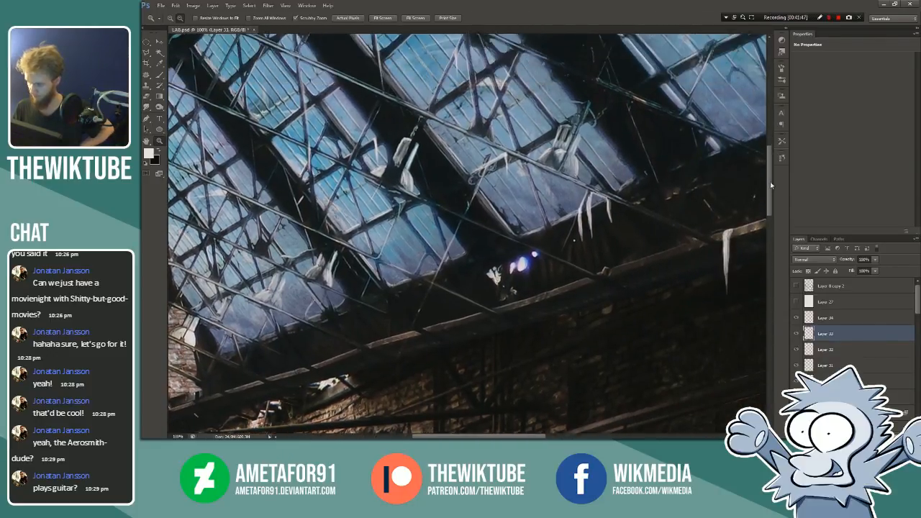
key(b)
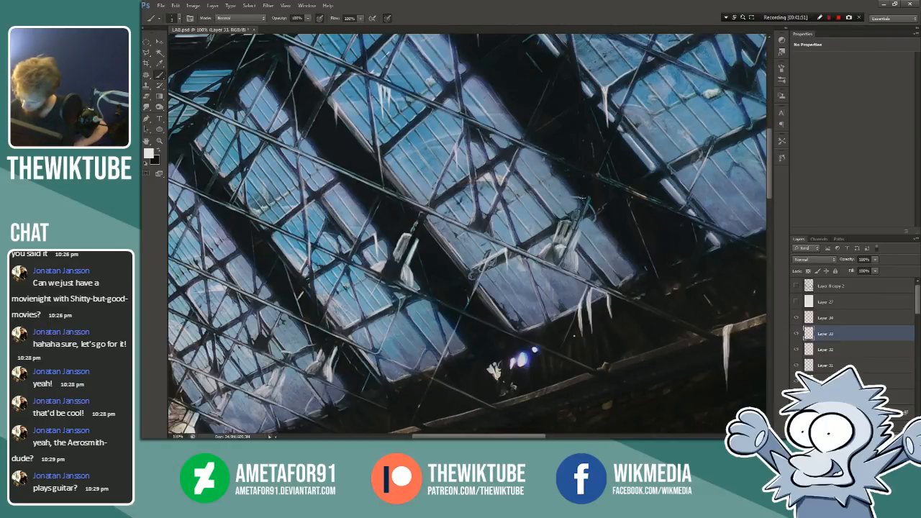
key(z)
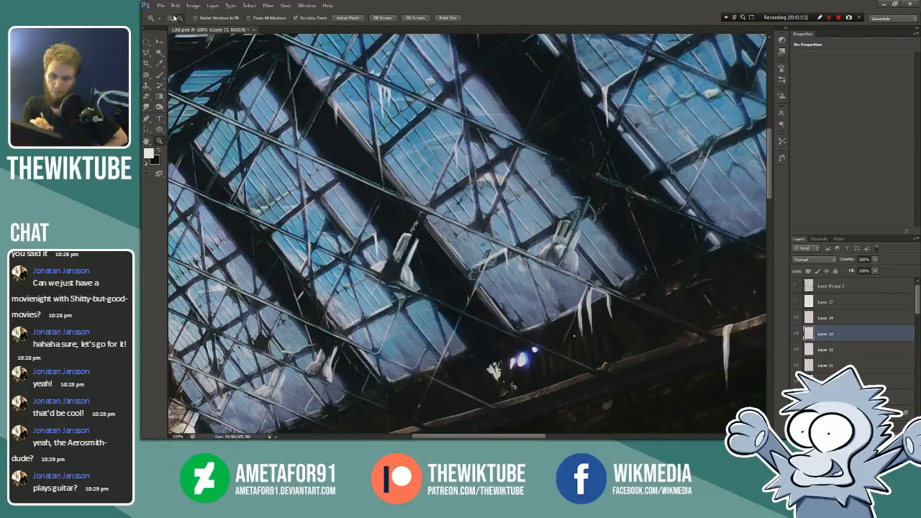
Step: Paint thin pale curved wires looping on both sides of the lamp fixture on the third roof window, and highlight its bar end
click(593, 211)
click(594, 212)
key(b)
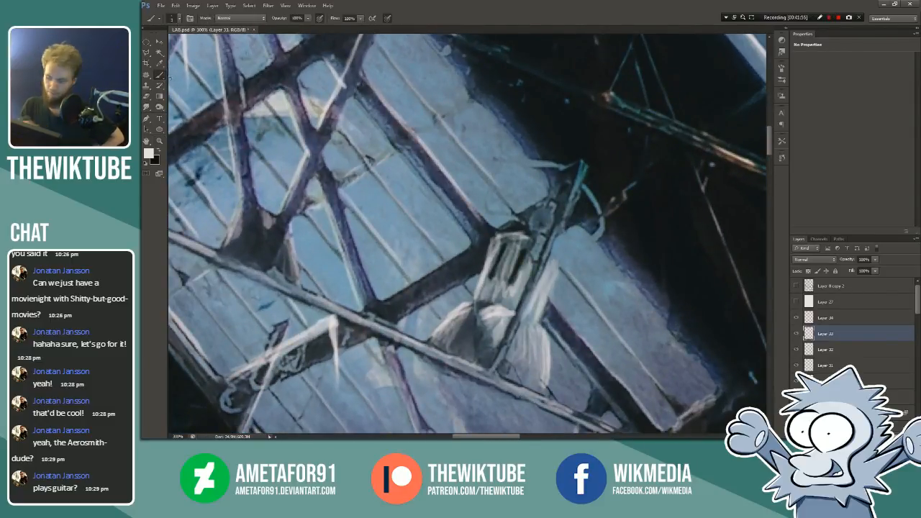
drag(571, 164, 554, 165)
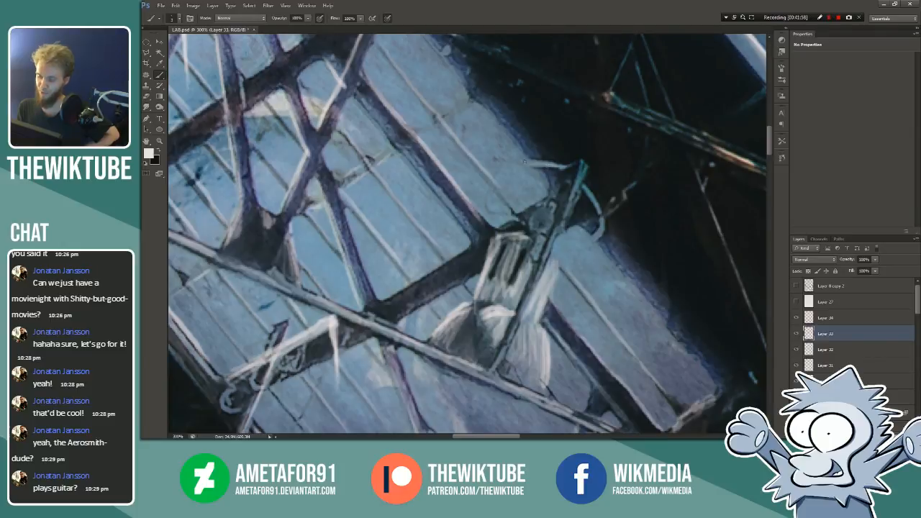
drag(507, 162, 529, 159)
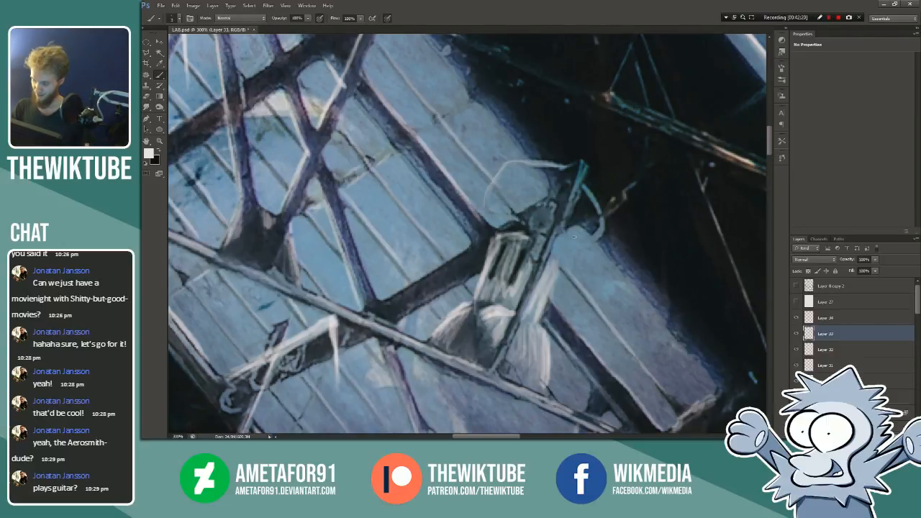
mouse_move(585, 190)
mouse_down()
mouse_move(600, 234)
mouse_move(570, 243)
mouse_up()
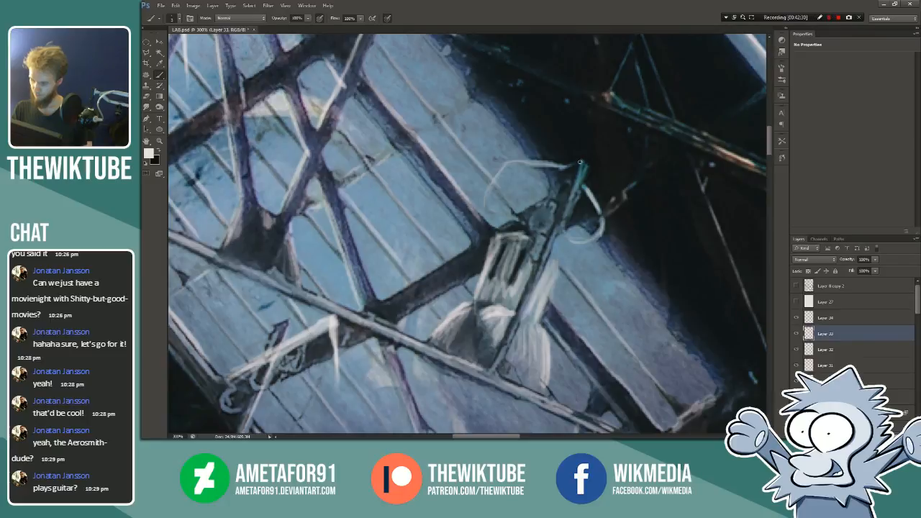
drag(568, 205, 586, 170)
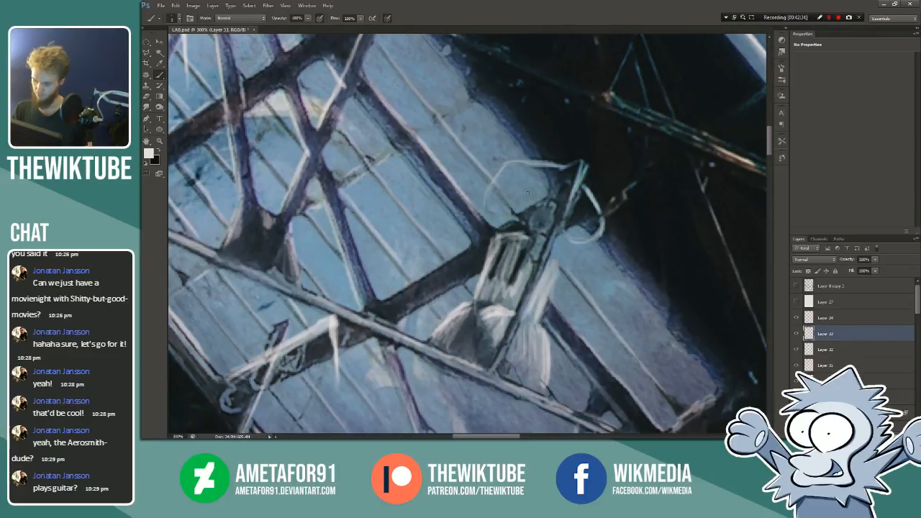
mouse_move(521, 161)
mouse_down()
mouse_move(495, 182)
mouse_move(498, 214)
mouse_up()
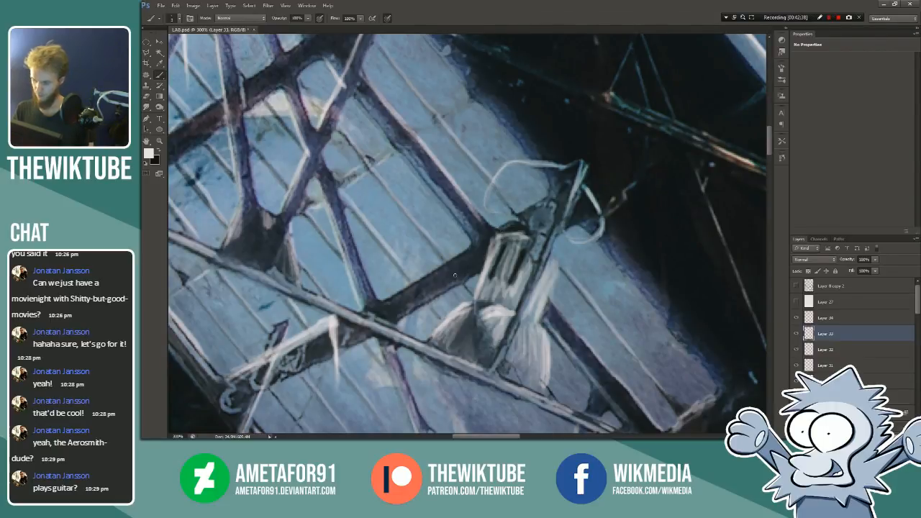
Step: Check the lamp fixture's looping wires against the whole roof in the 50% overview
key(z)
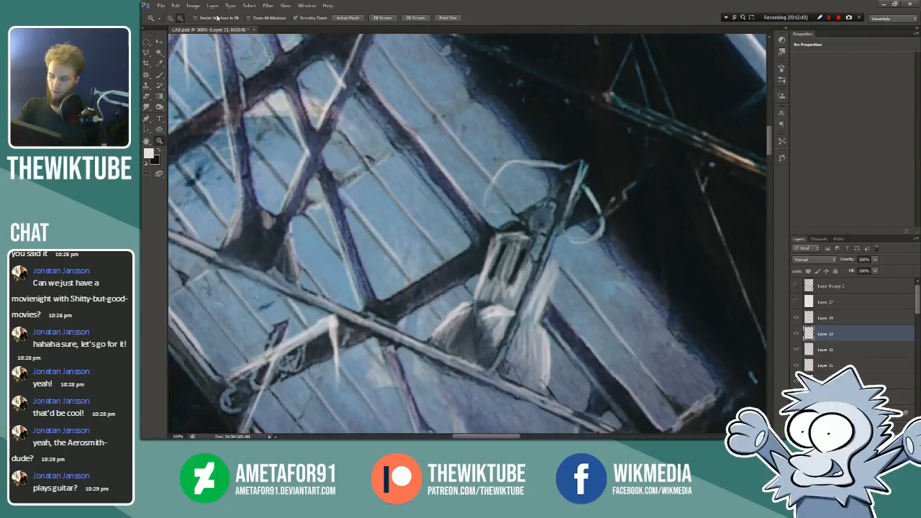
alt+click(569, 245)
alt+click(570, 259)
alt+click(576, 288)
alt+click(579, 298)
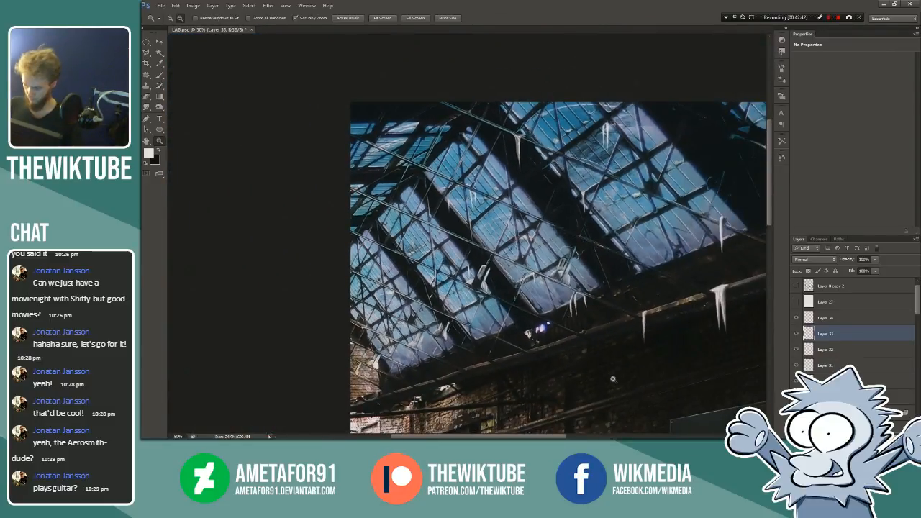
Step: Paint a fine pale highlight along the thin diagonal wire crossing the dark lower edge of the large fourth roof window
alt+click(611, 354)
scroll(555, 425, right, 3)
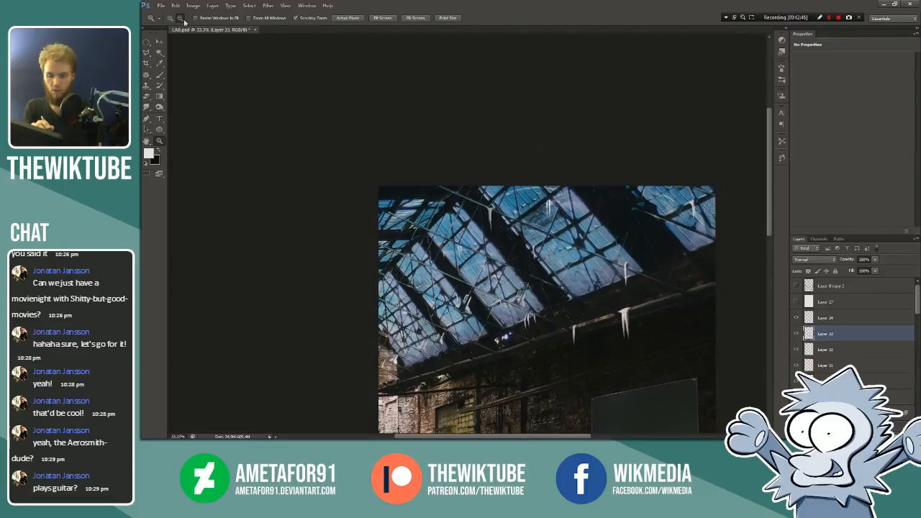
click(576, 228)
click(611, 194)
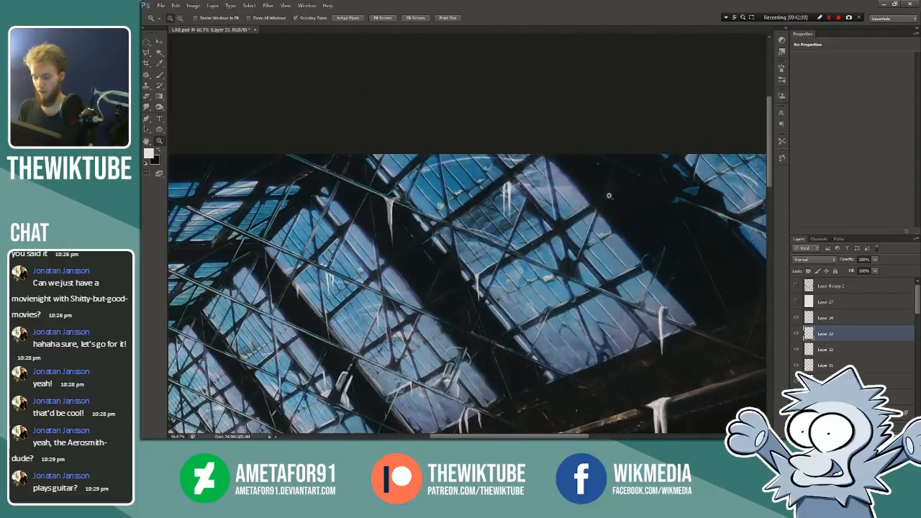
click(636, 364)
click(590, 379)
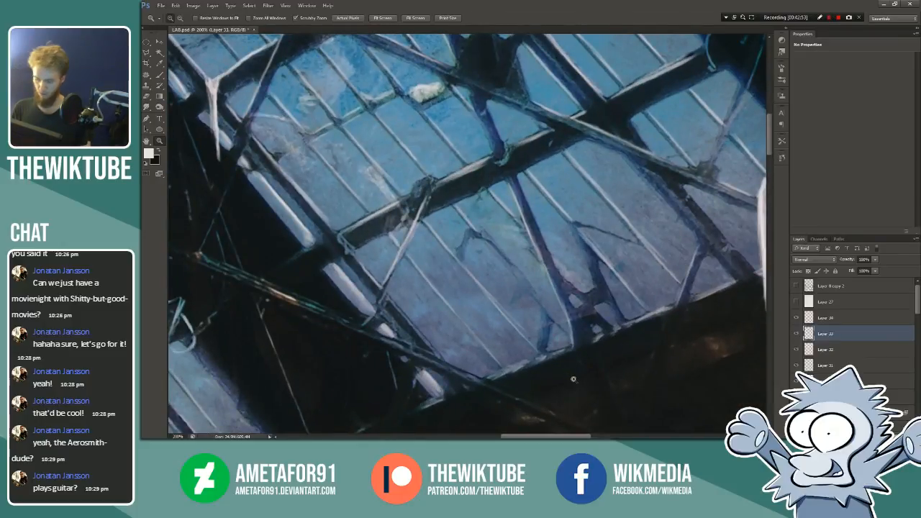
scroll(656, 229, up, 3)
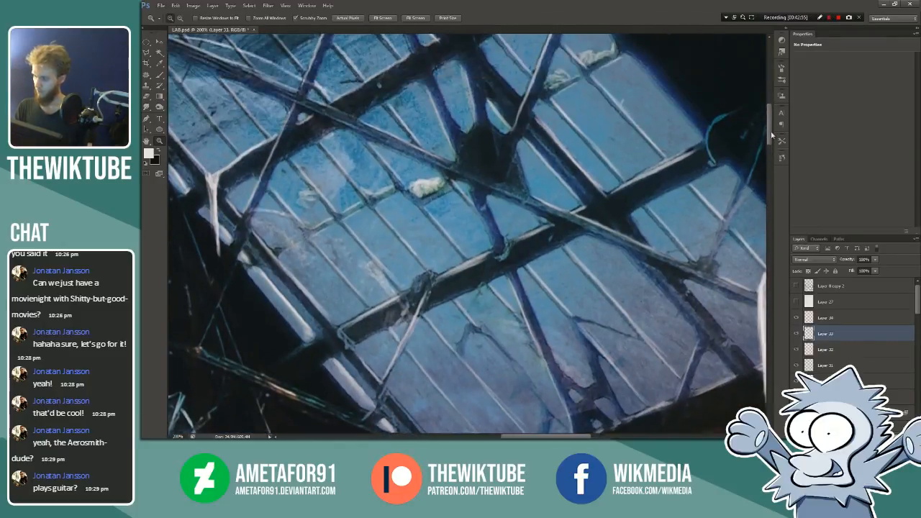
drag(525, 435, 561, 435)
key(b)
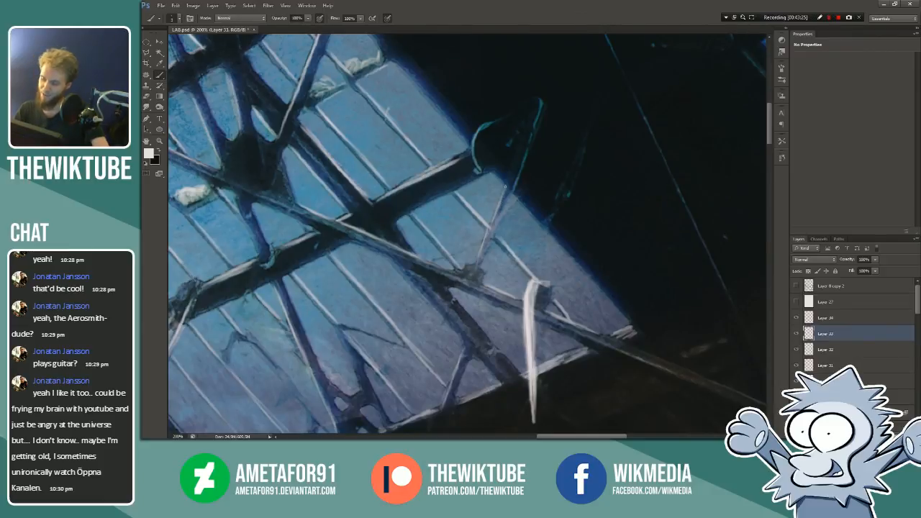
drag(506, 189, 511, 167)
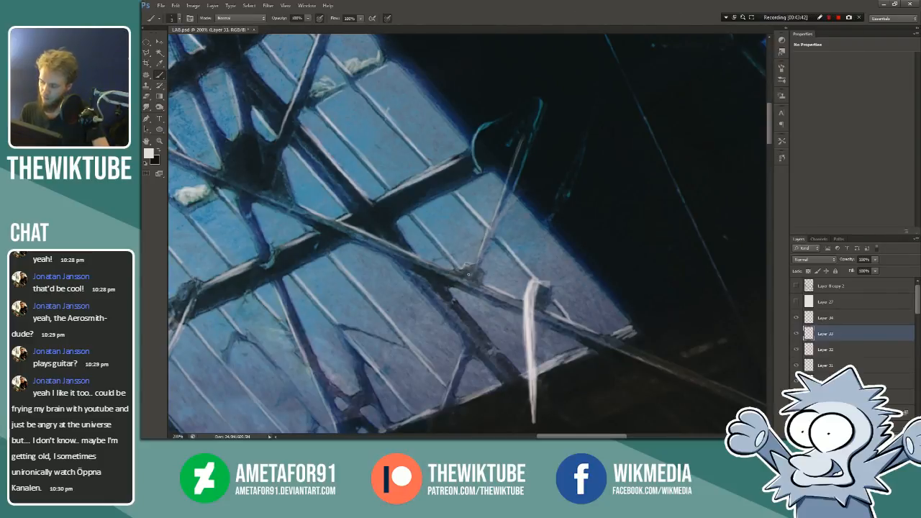
Step: Extend the fine highlights to the wire's upper tip and its lower stretch beside the curved wire in the dark gap between the windows
drag(769, 125, 769, 115)
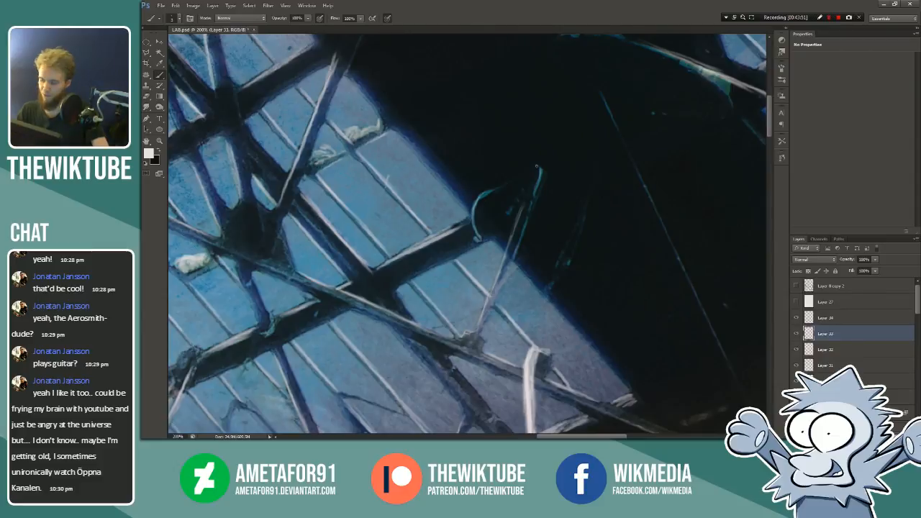
drag(539, 178, 539, 185)
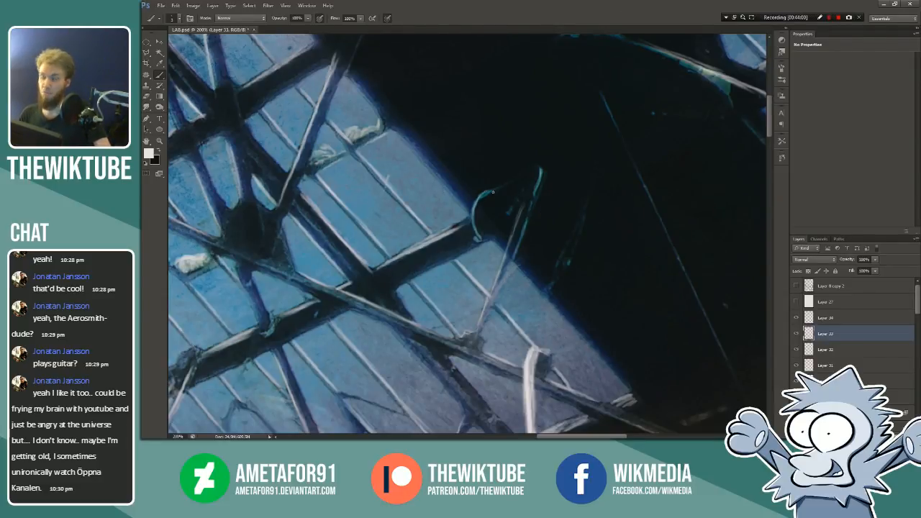
drag(515, 260, 523, 235)
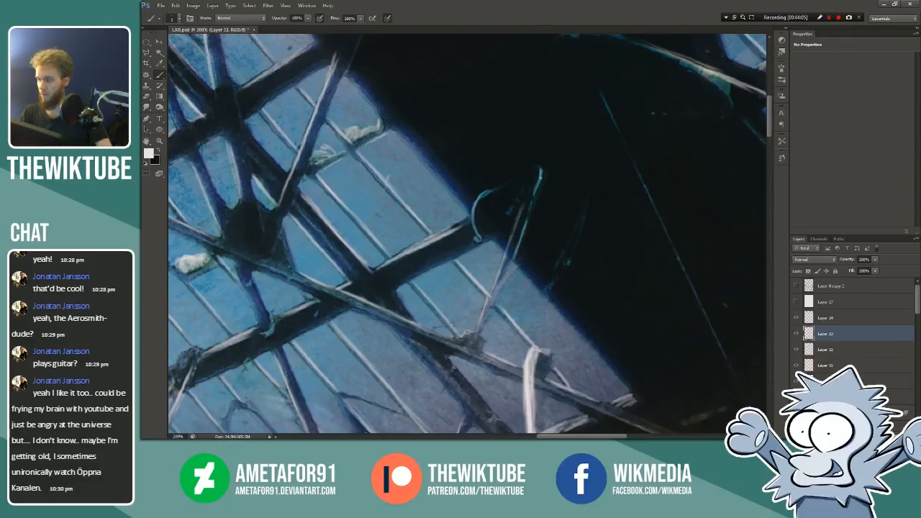
drag(770, 129, 769, 119)
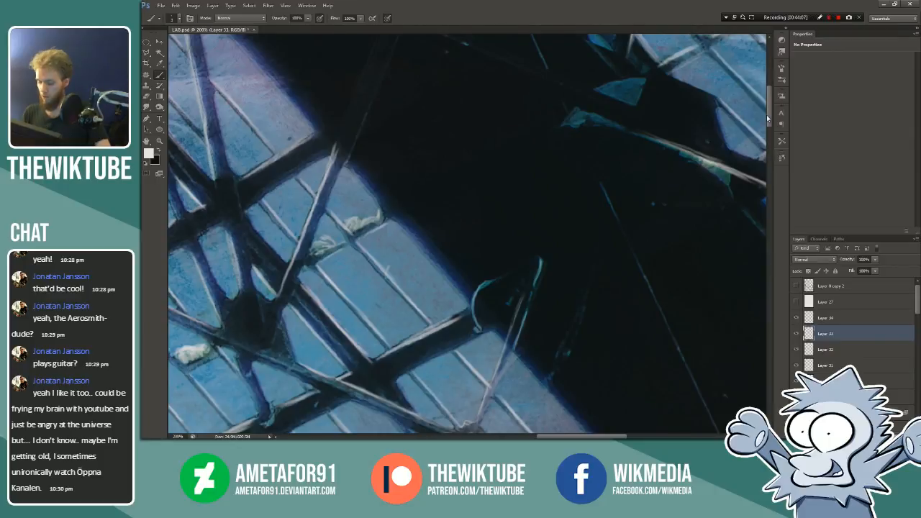
drag(572, 437, 577, 436)
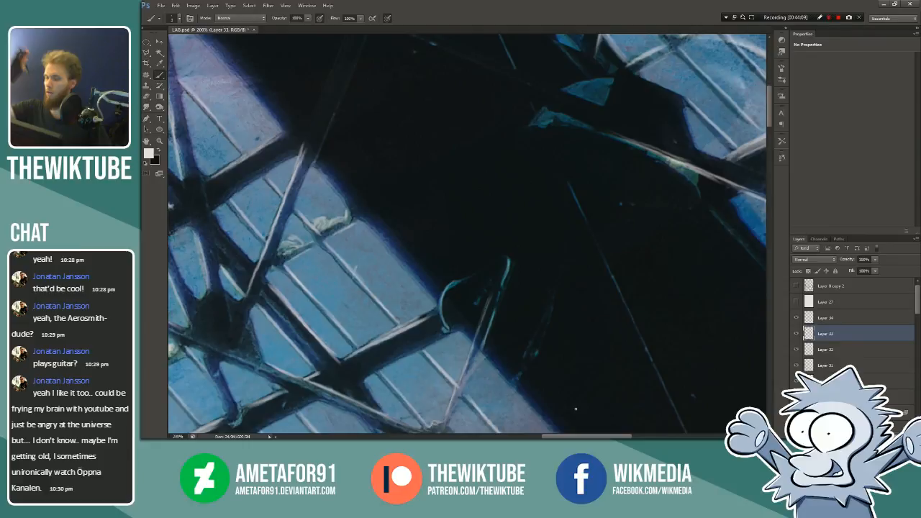
scroll(575, 409, up, 3)
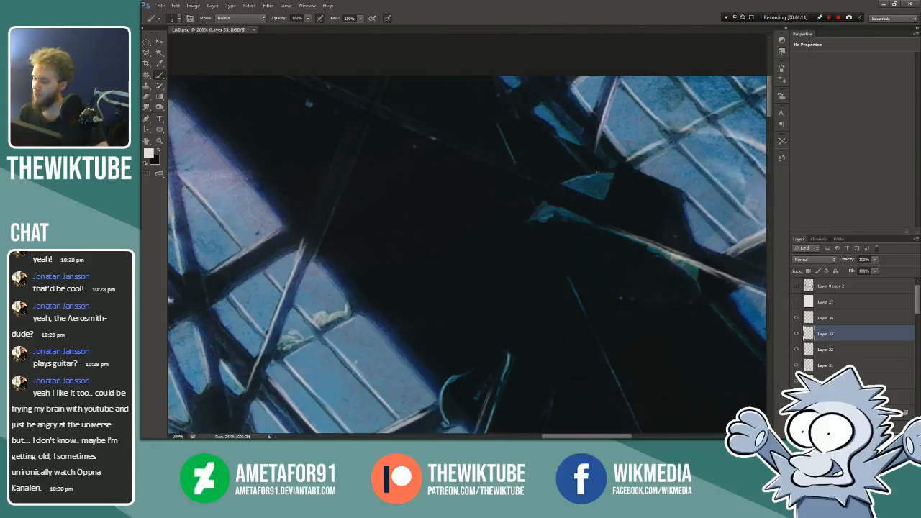
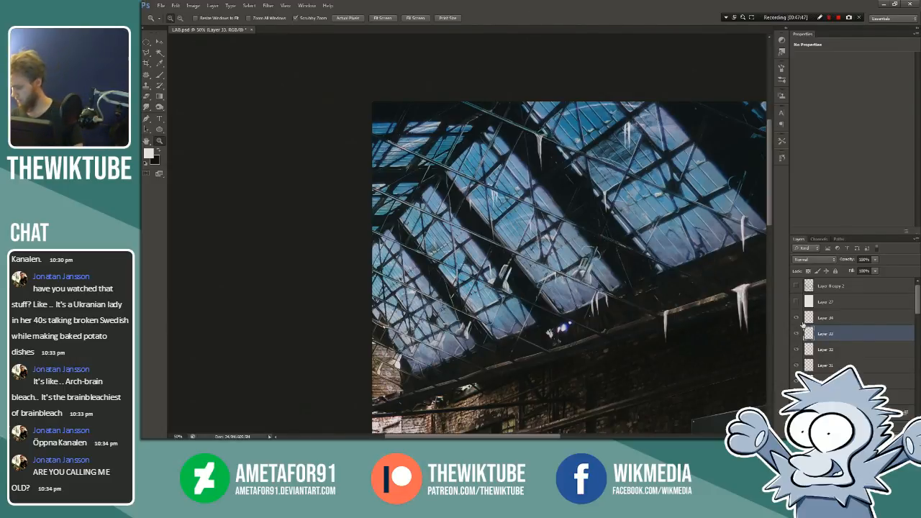
Step: Check Layer 34's contribution by hiding and showing it, and add a new empty layer above it
click(808, 318)
click(796, 319)
click(796, 319)
key(ctrl+shift+alt+n)
Step: Set the foreground colour to the neutral mid grey a2a2a2
click(159, 63)
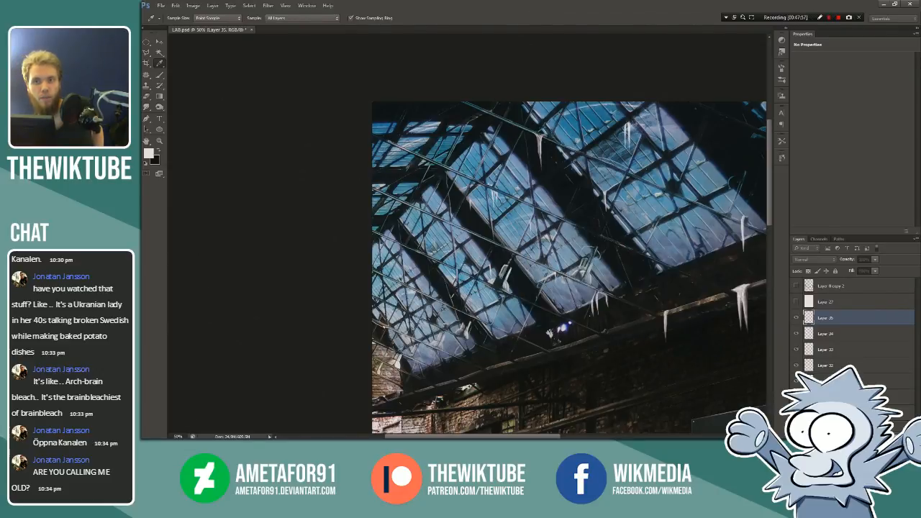
drag(755, 146, 533, 134)
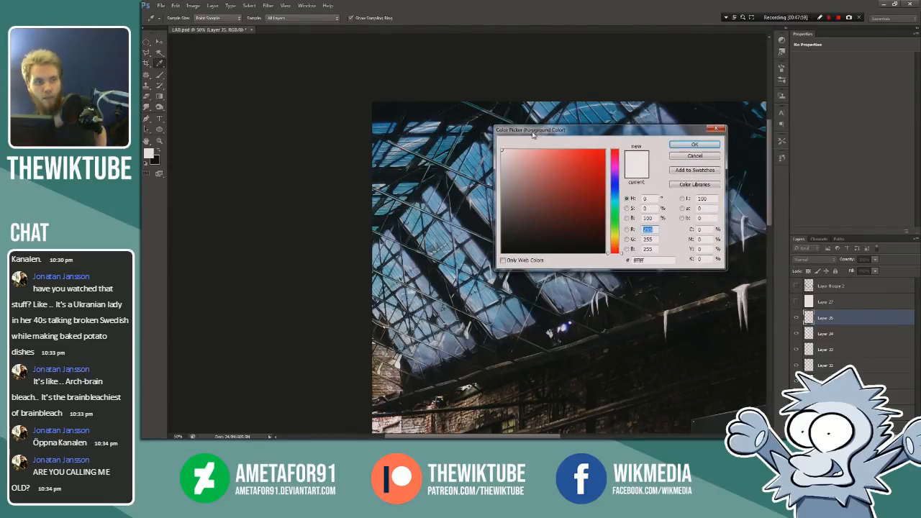
click(501, 186)
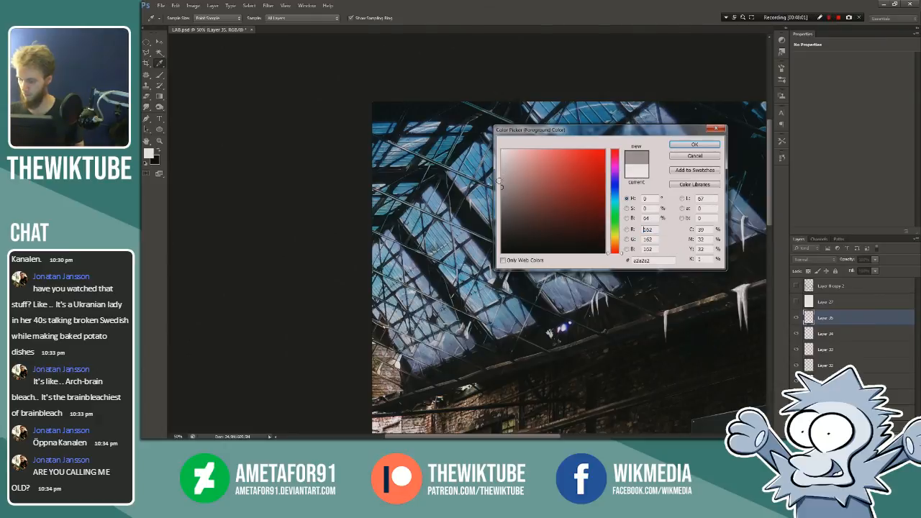
click(676, 143)
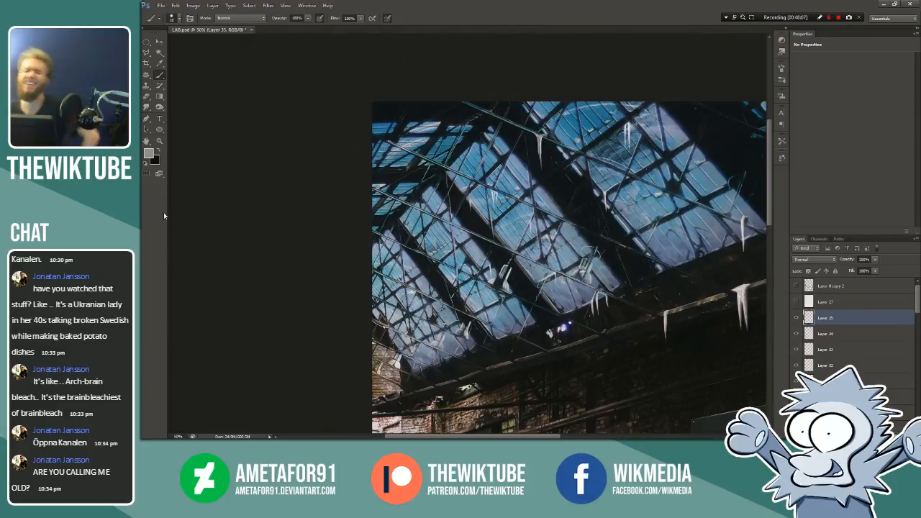
Step: Reduce the Brush tool's size from the current setting for fine detail work on the large roof window
key(z)
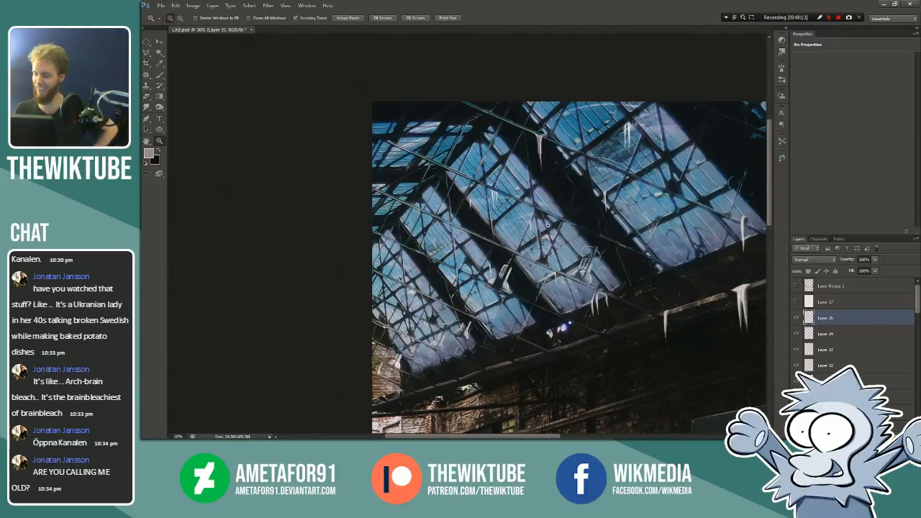
click(604, 135)
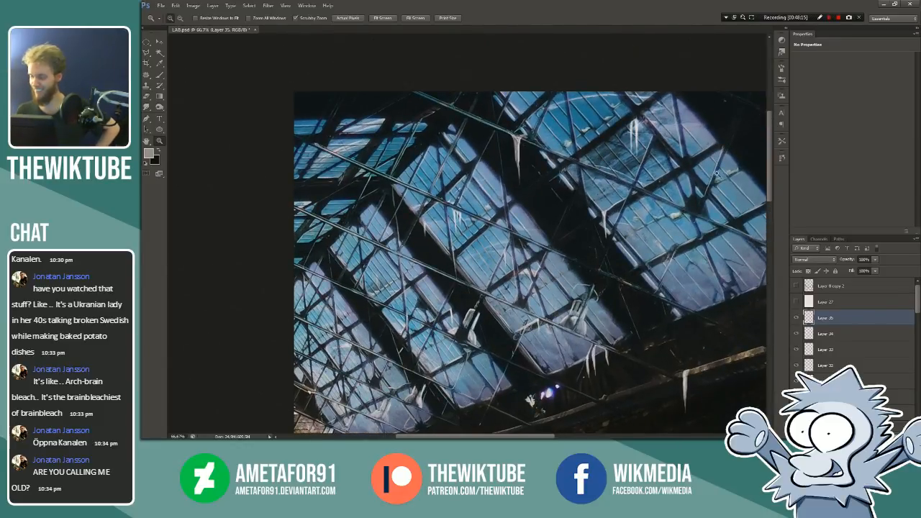
click(700, 153)
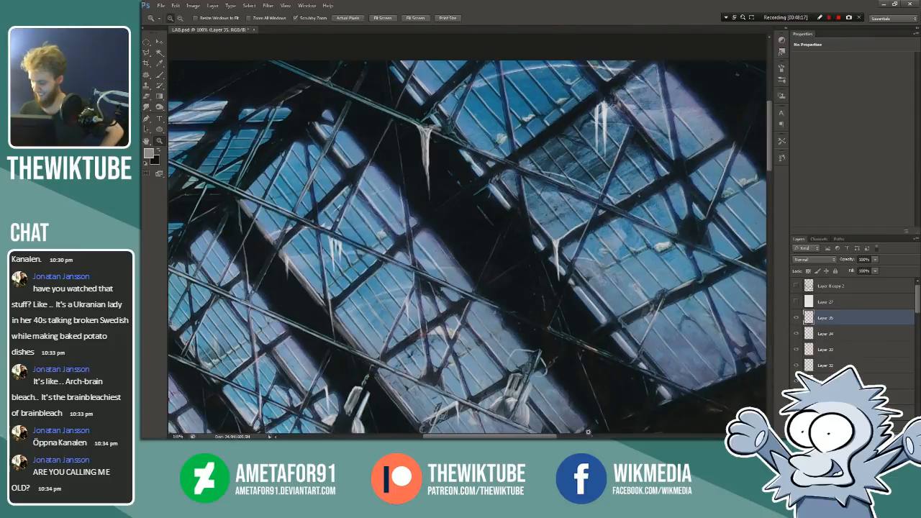
drag(489, 436, 531, 436)
drag(597, 436, 614, 436)
drag(772, 164, 759, 153)
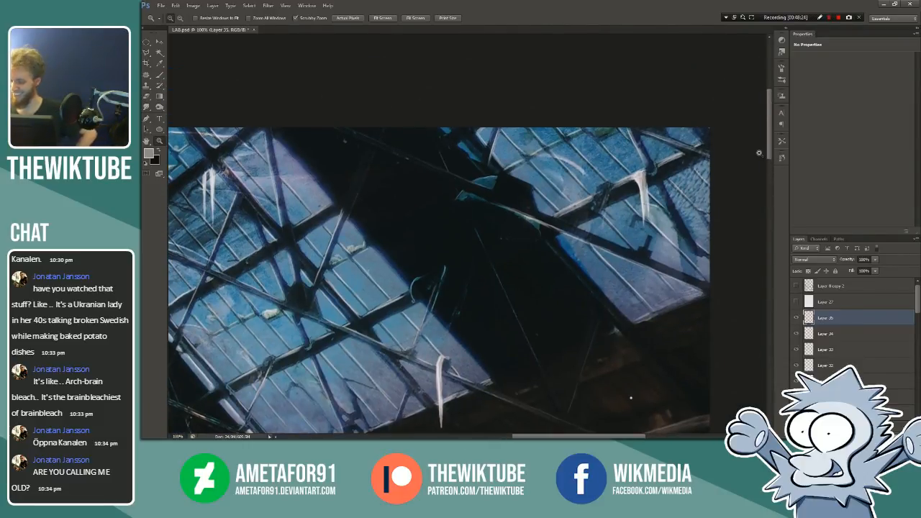
click(159, 75)
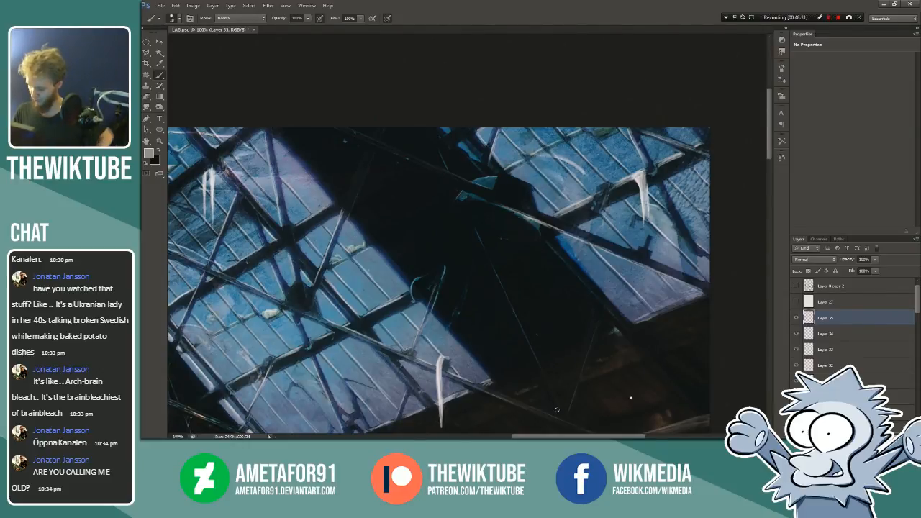
scroll(557, 409, left, 2)
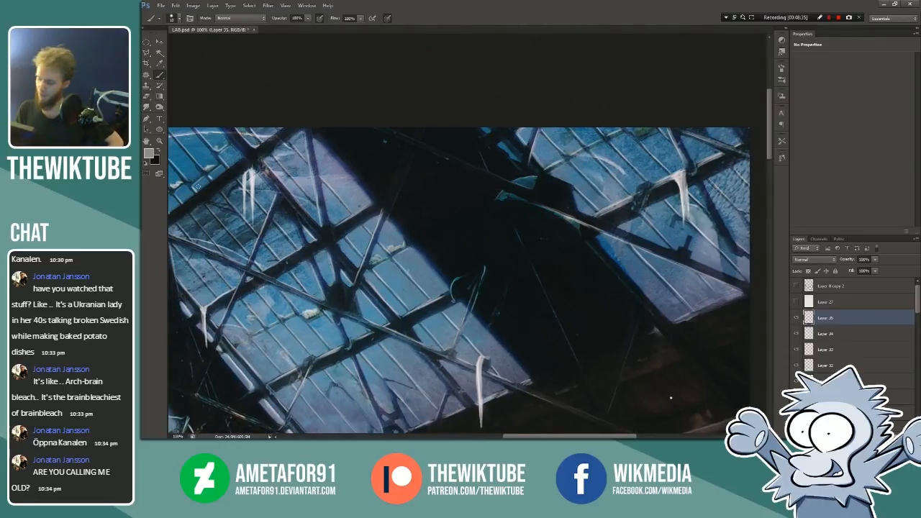
scroll(555, 355, left, 6)
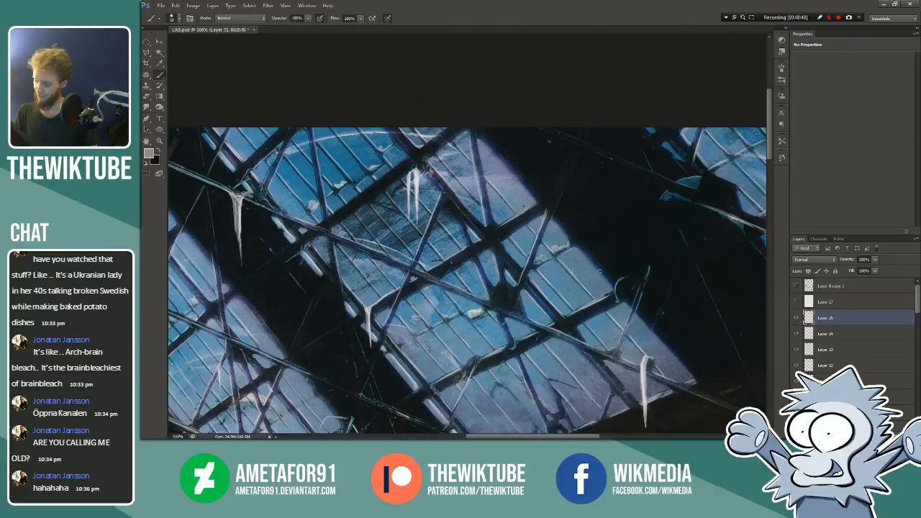
right_click(597, 280)
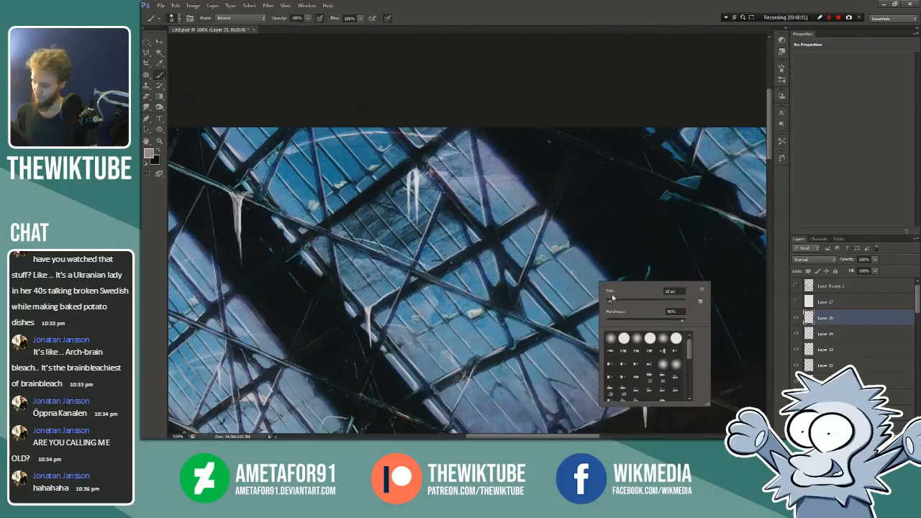
drag(609, 303, 611, 303)
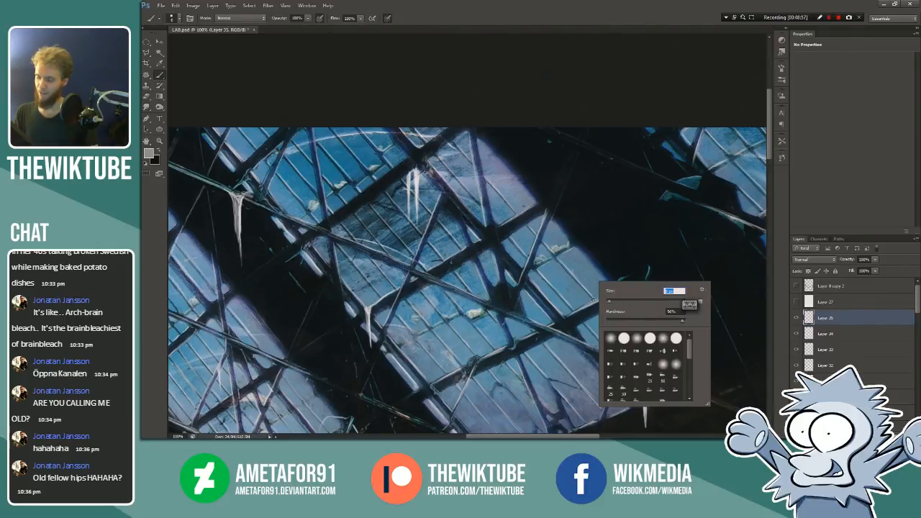
key(Return)
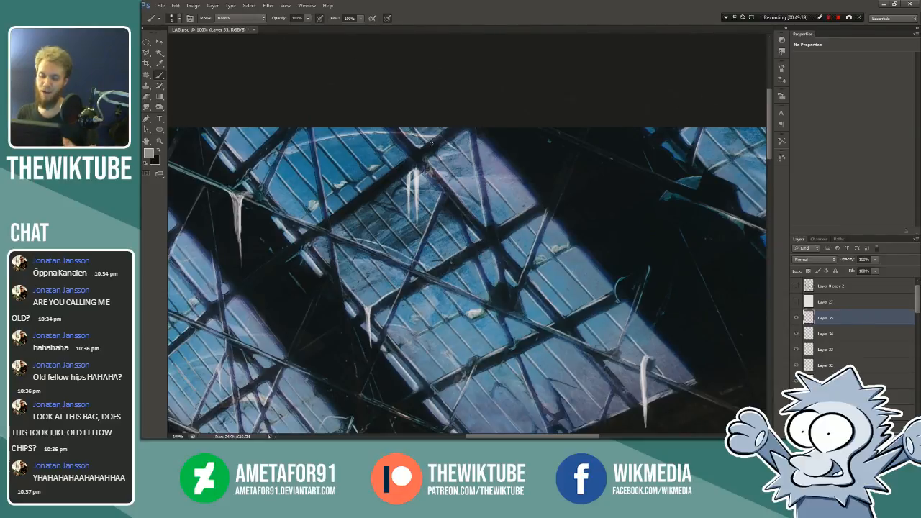
Step: Set the foreground colour to the lighter grey cbc7c7 for brush work on the roof structure at 200% zoom
click(159, 140)
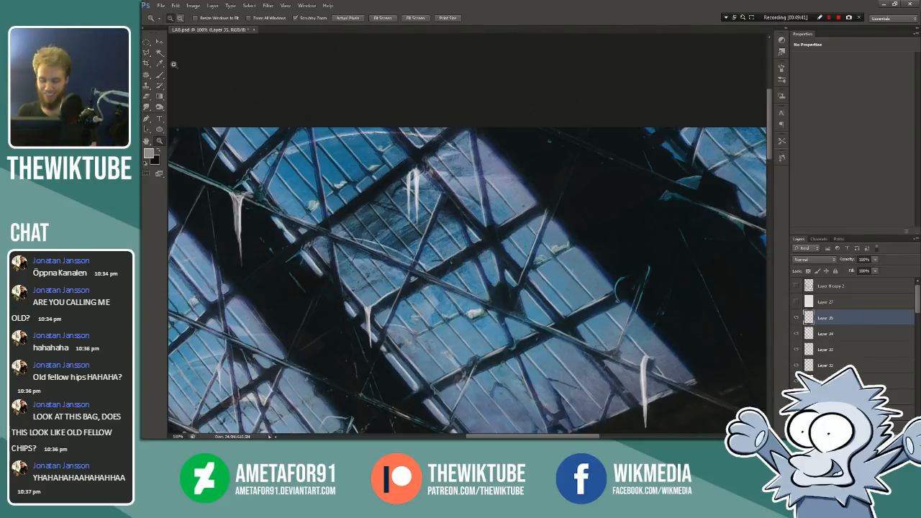
click(356, 276)
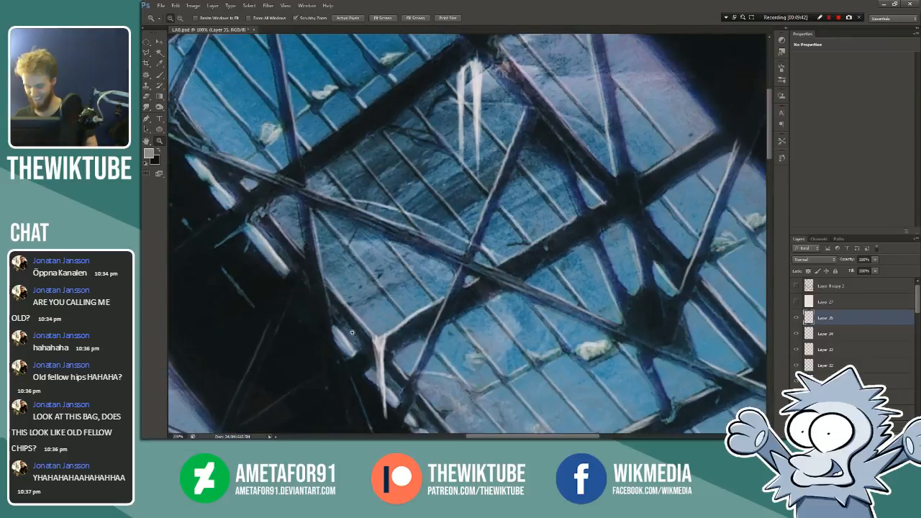
click(159, 75)
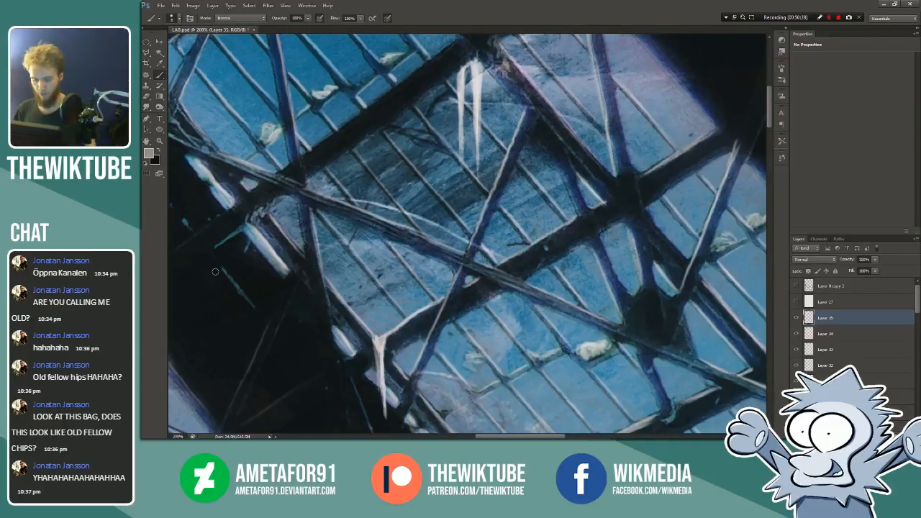
scroll(768, 116, down, 2)
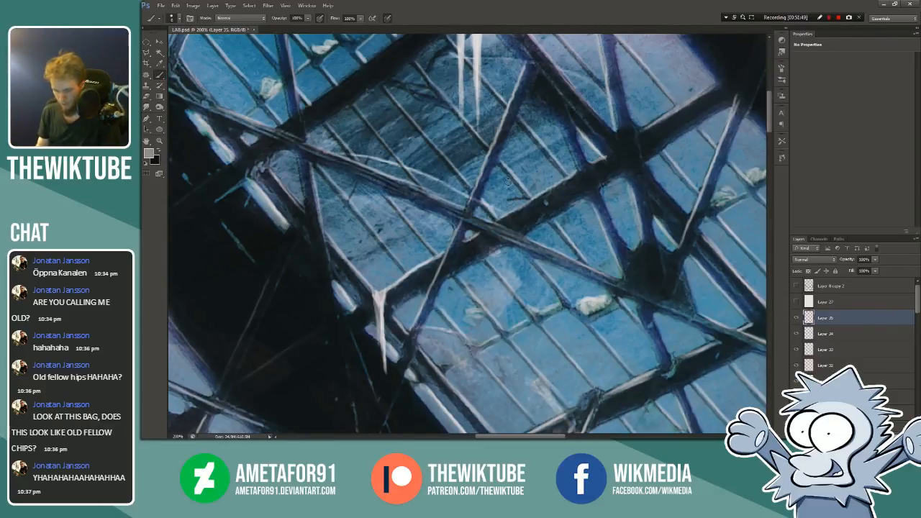
click(149, 153)
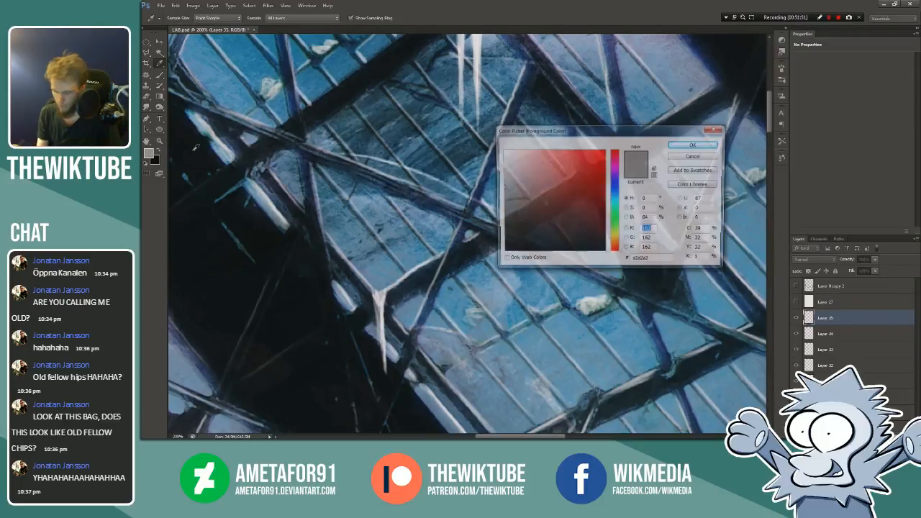
click(498, 171)
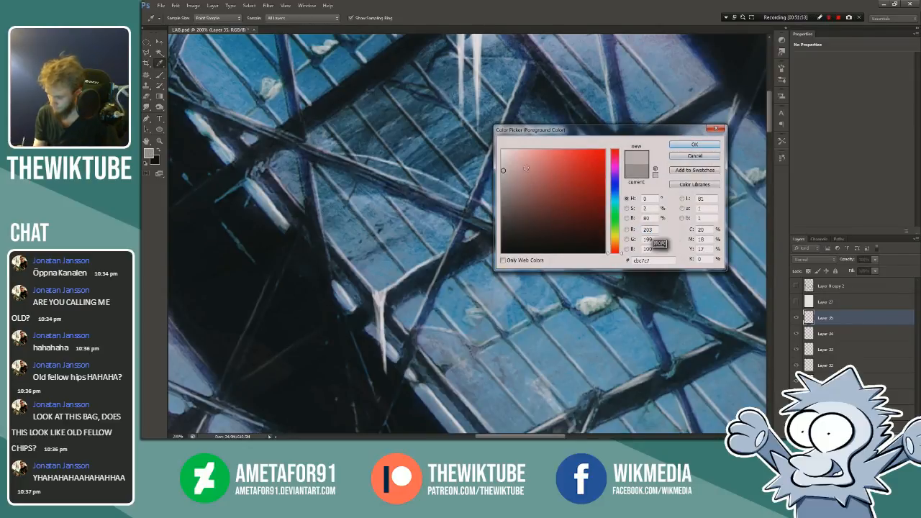
click(693, 144)
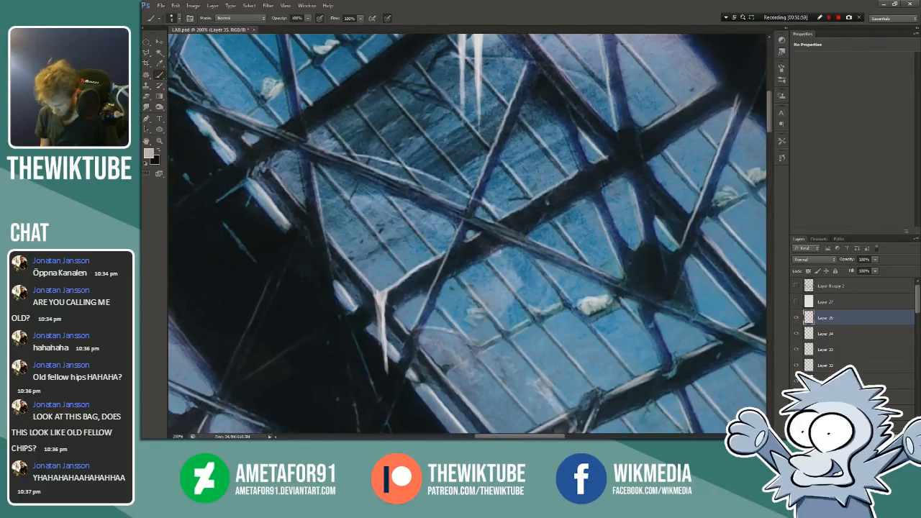
drag(497, 436, 368, 437)
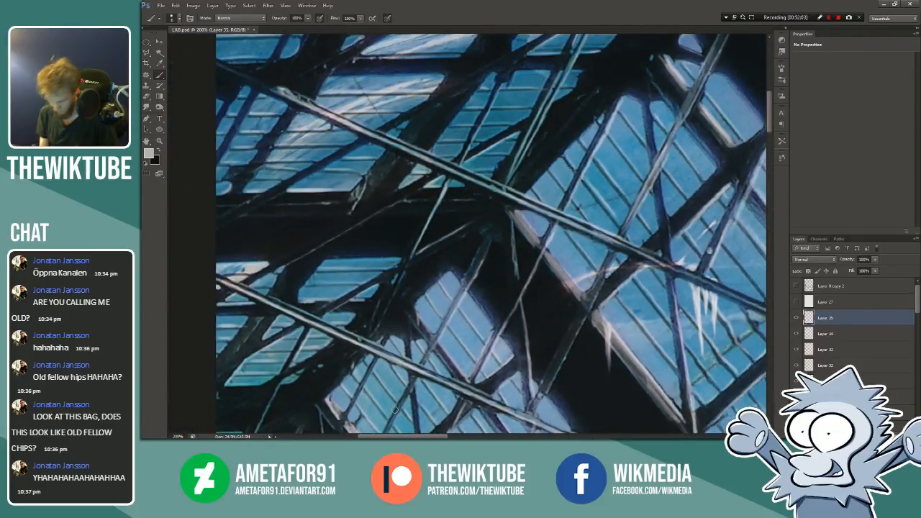
Step: Brush light grey over the long diagonal beams crossing the left-hand roof windows on Layer 35 at 200% zoom
click(160, 141)
click(179, 18)
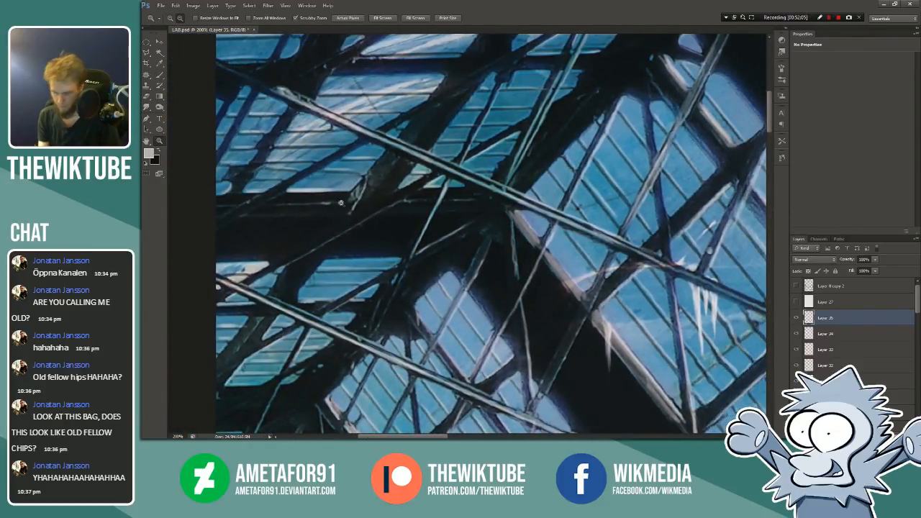
click(341, 203)
click(380, 294)
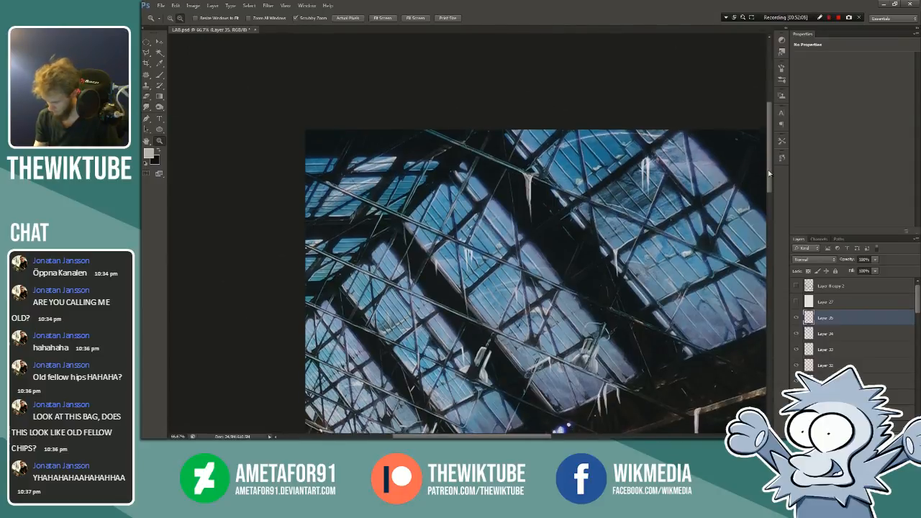
scroll(752, 177, down, 4)
click(171, 18)
click(393, 120)
click(382, 119)
click(382, 120)
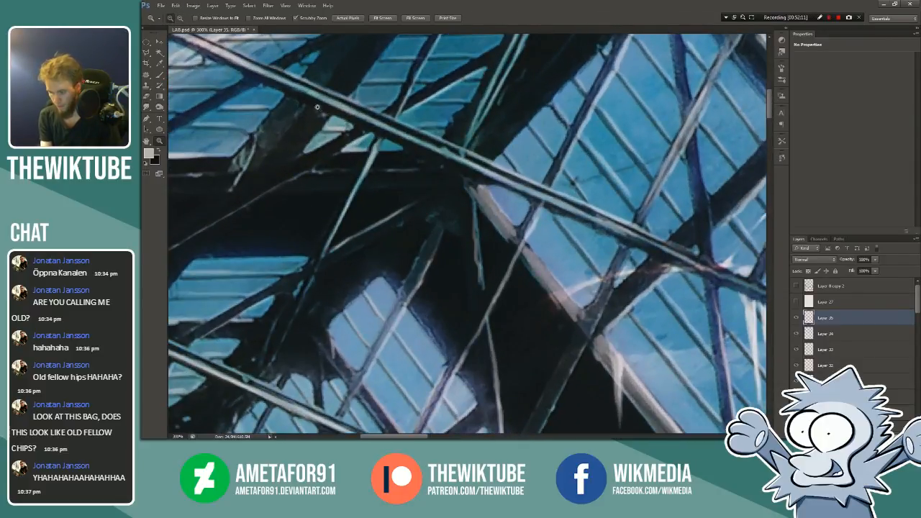
click(180, 18)
click(224, 87)
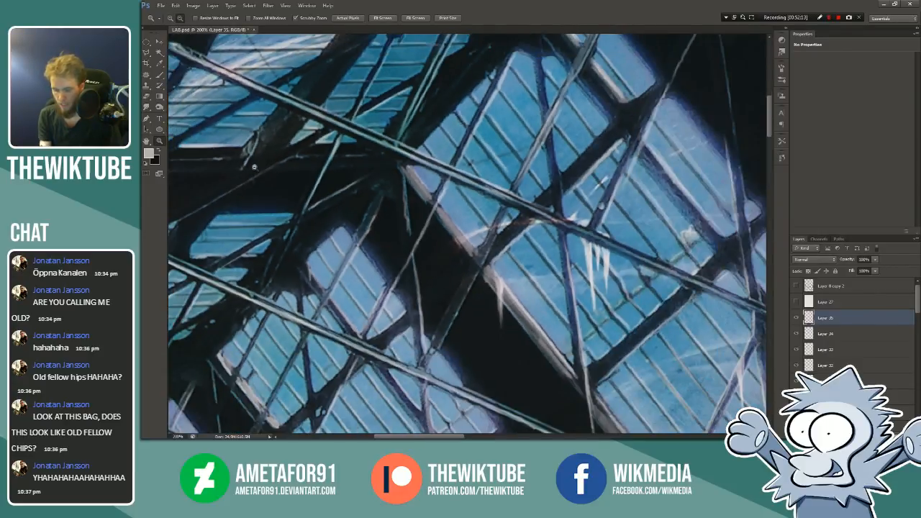
drag(452, 437, 428, 436)
key(b)
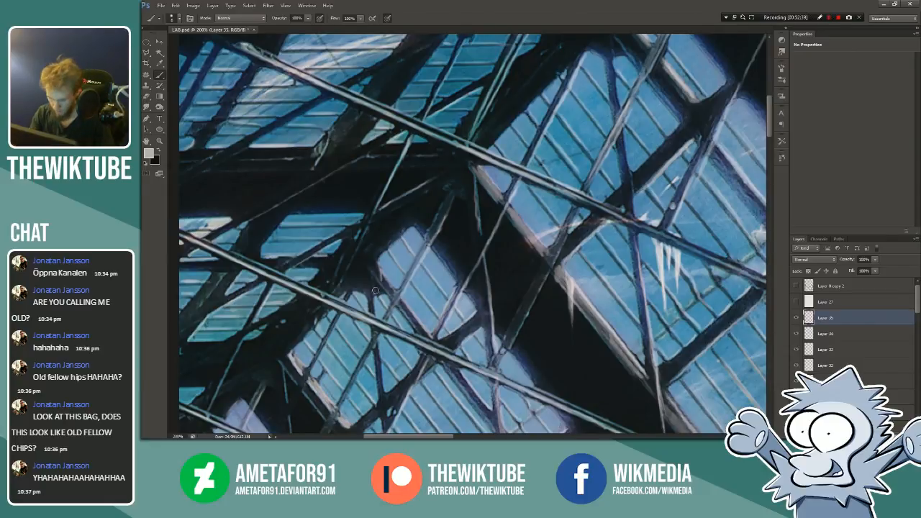
Step: Compare the picture with Layer 35 hidden and shown, and set that layer's blend mode to Color
click(796, 317)
click(796, 318)
click(813, 259)
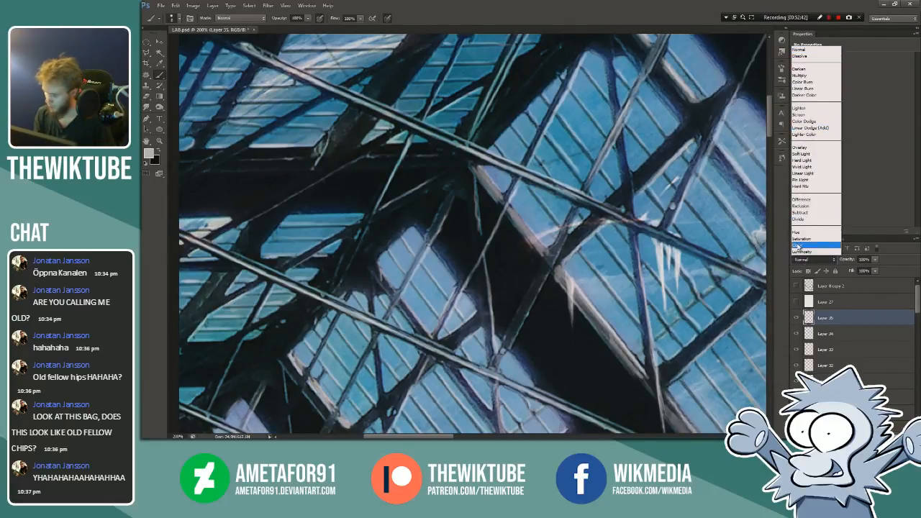
click(800, 247)
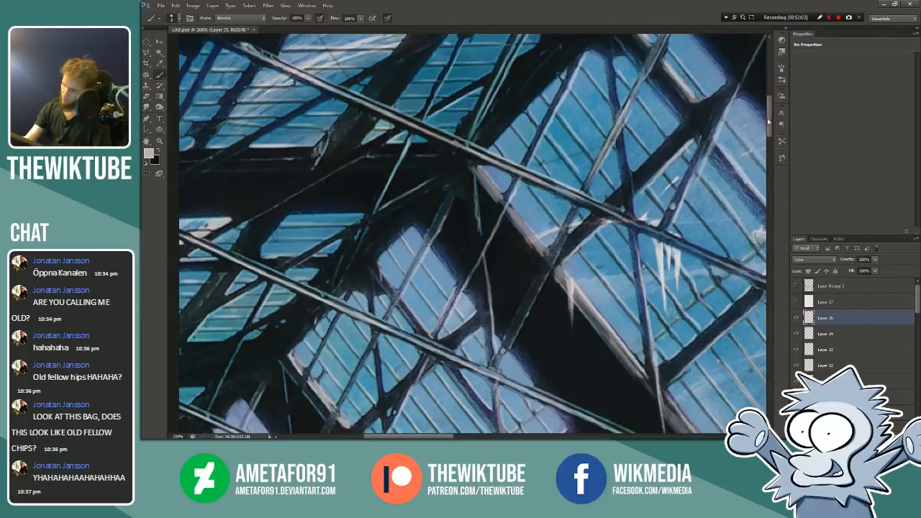
Step: Neutralise the teal tint by brushing grey on Layer 35 over beams and struts from the left roof windows down to the brick wall
scroll(766, 120, down, 2)
scroll(766, 120, up, 4)
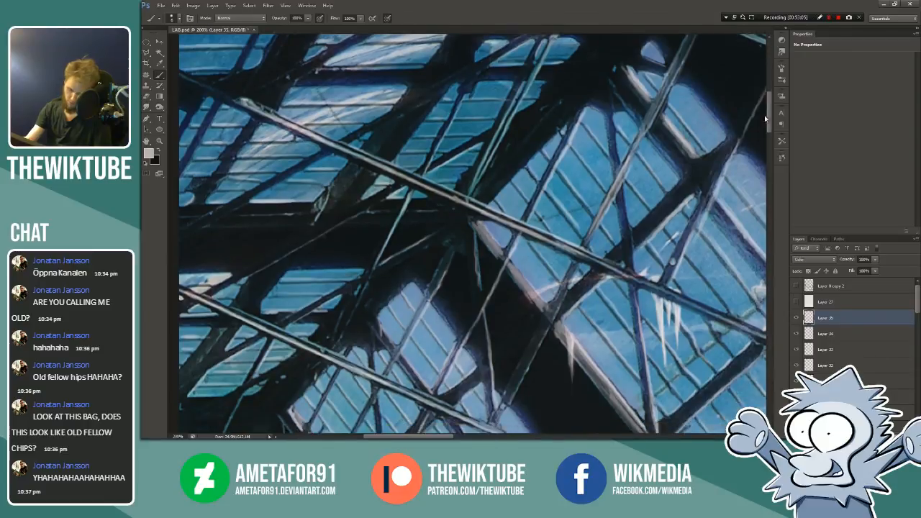
scroll(767, 119, down, 7)
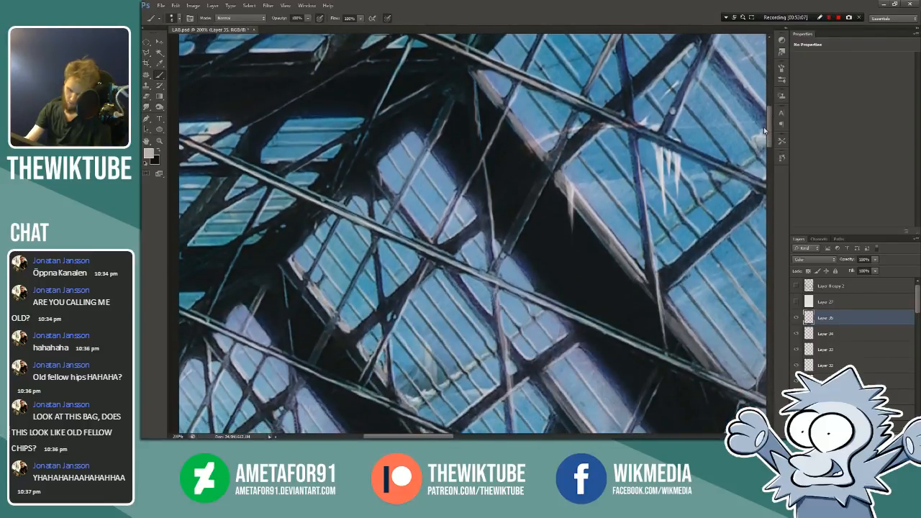
scroll(765, 133, down, 1)
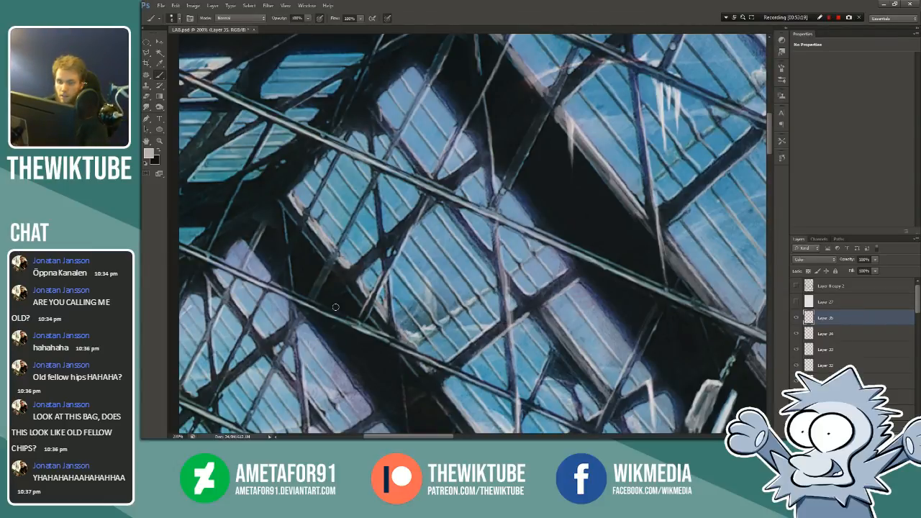
drag(769, 149, 763, 193)
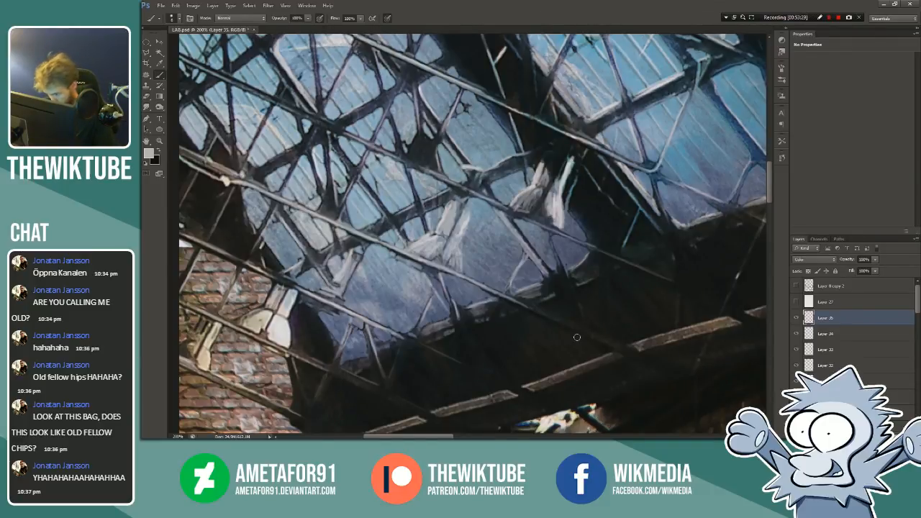
drag(769, 179, 770, 193)
Step: Make Layer 34 active and set the foreground colour to a very light, near-white grey
click(804, 333)
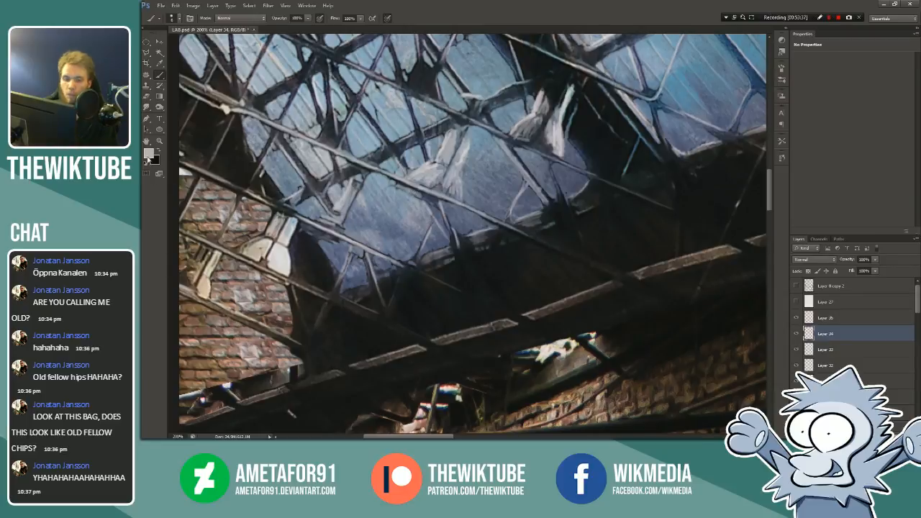
click(147, 160)
click(689, 132)
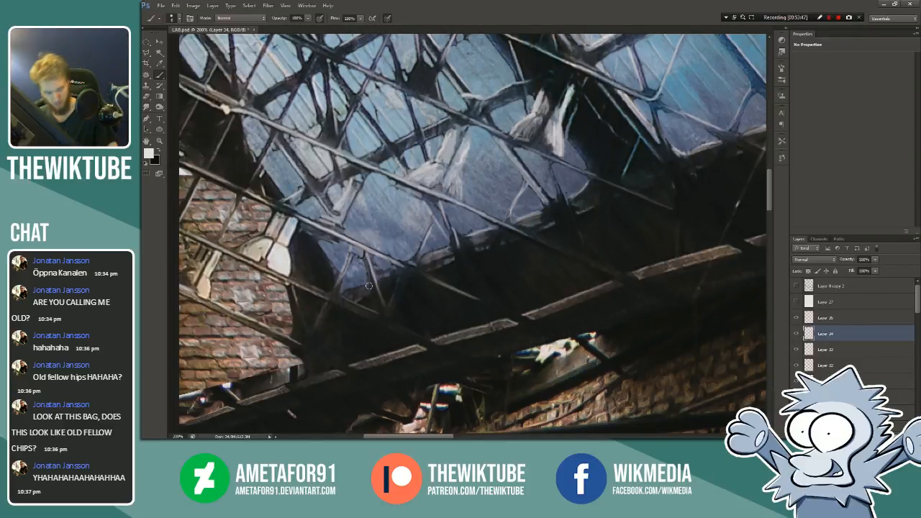
Step: Reduce the brush size and paint thin light lines on the struts and dark beams below the lower windows
right_click(589, 227)
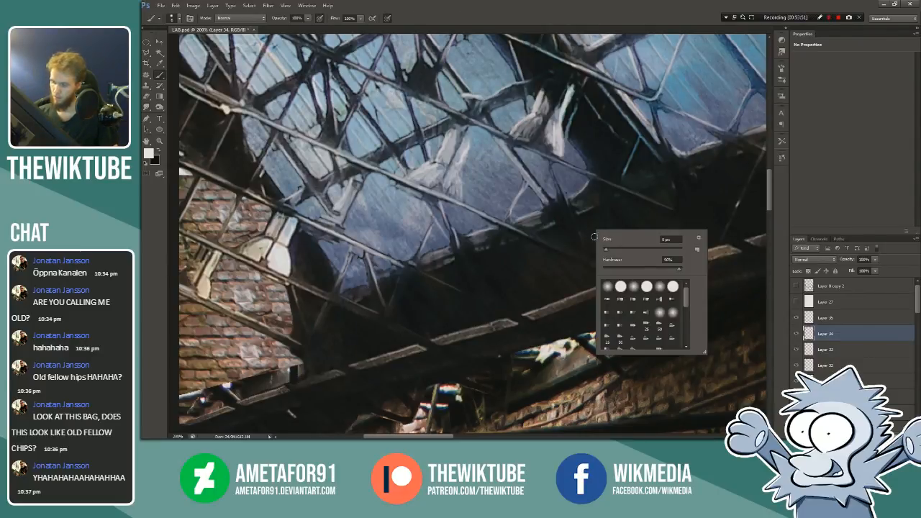
click(606, 249)
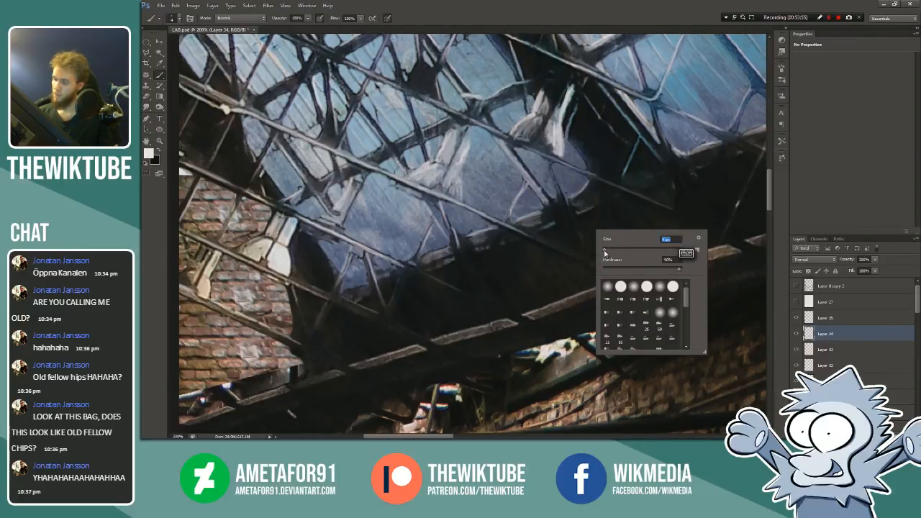
key(Return)
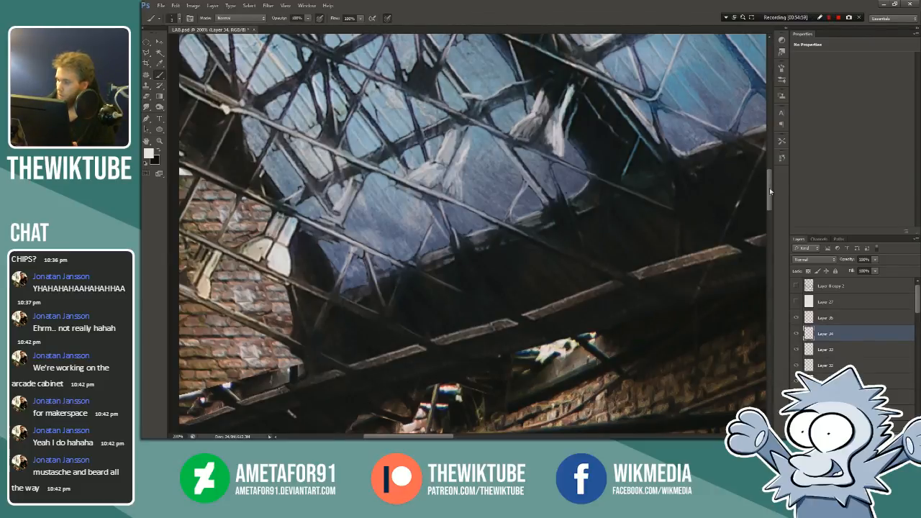
scroll(687, 225, up, 3)
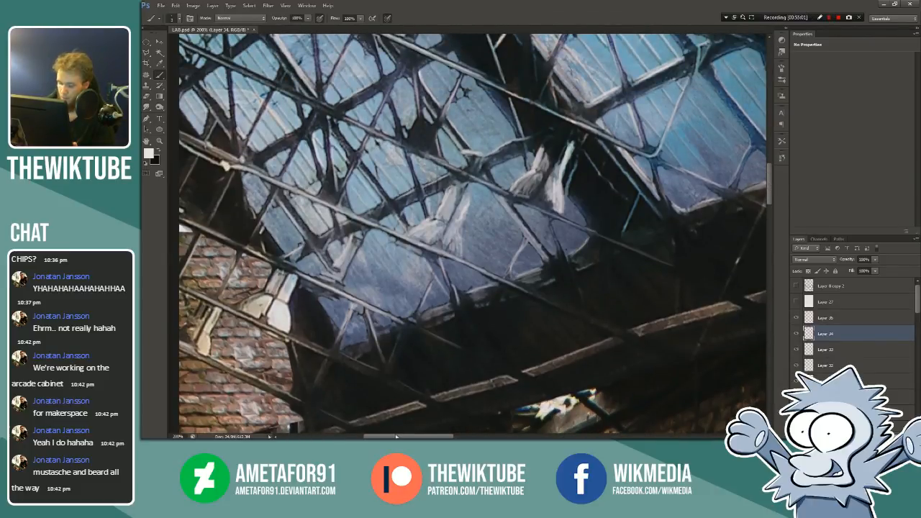
scroll(534, 333, right, 2)
scroll(534, 333, down, 2)
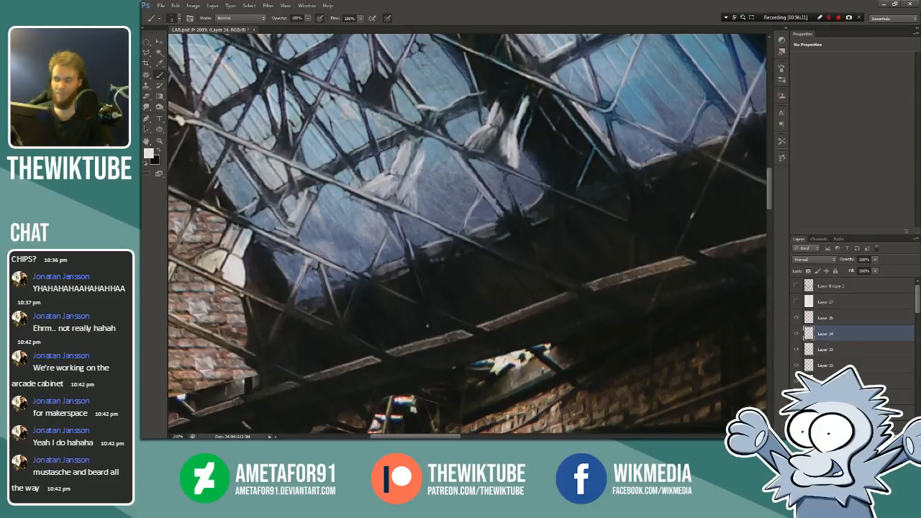
scroll(427, 326, up, 3)
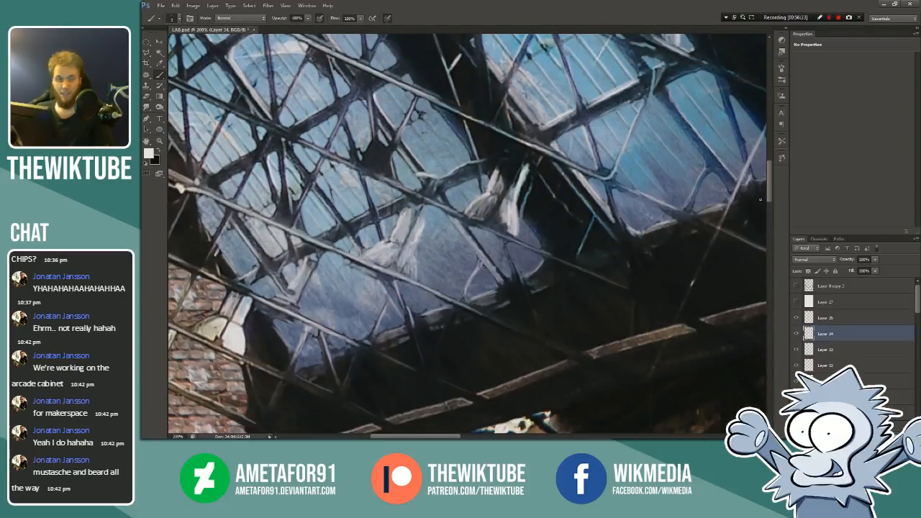
scroll(597, 322, right, 5)
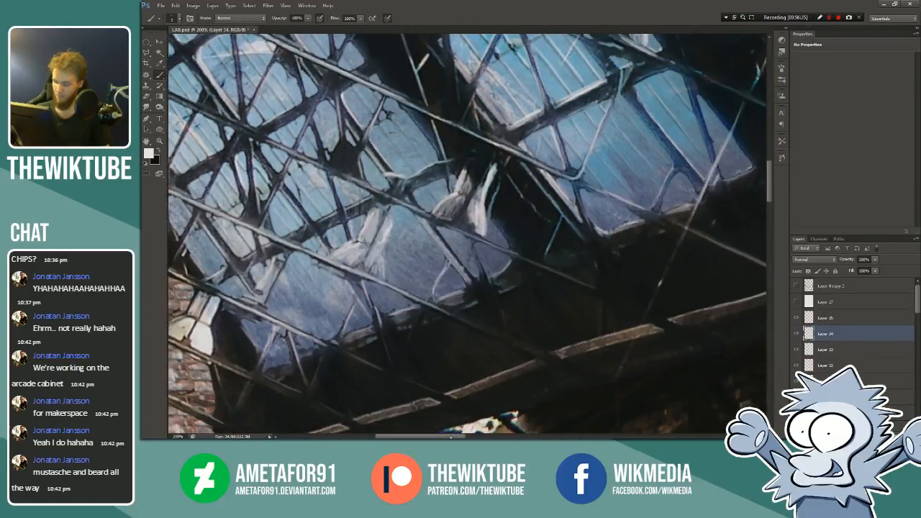
Step: Paint thin light strokes on the window bars and frames around the hanging fixtures on Layer 34
scroll(769, 213, up, 7)
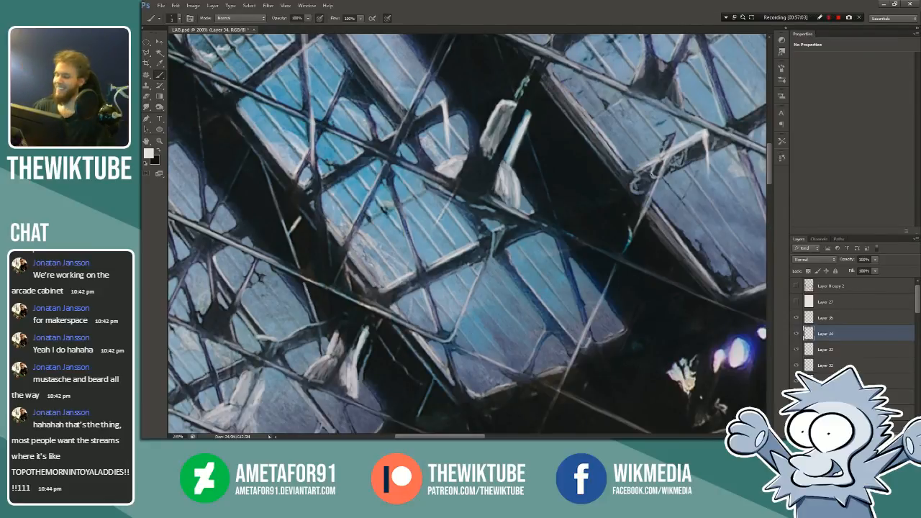
scroll(468, 234, up, 3)
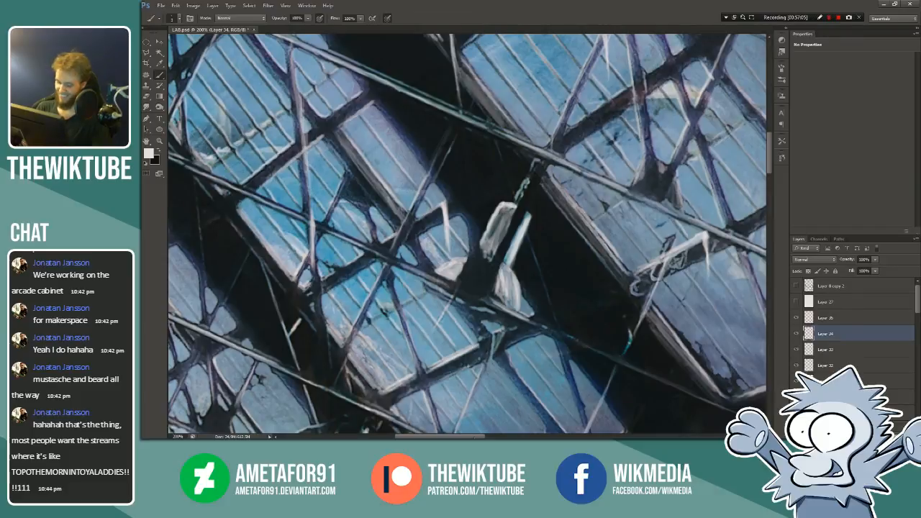
scroll(468, 234, right, 5)
drag(580, 216, 619, 192)
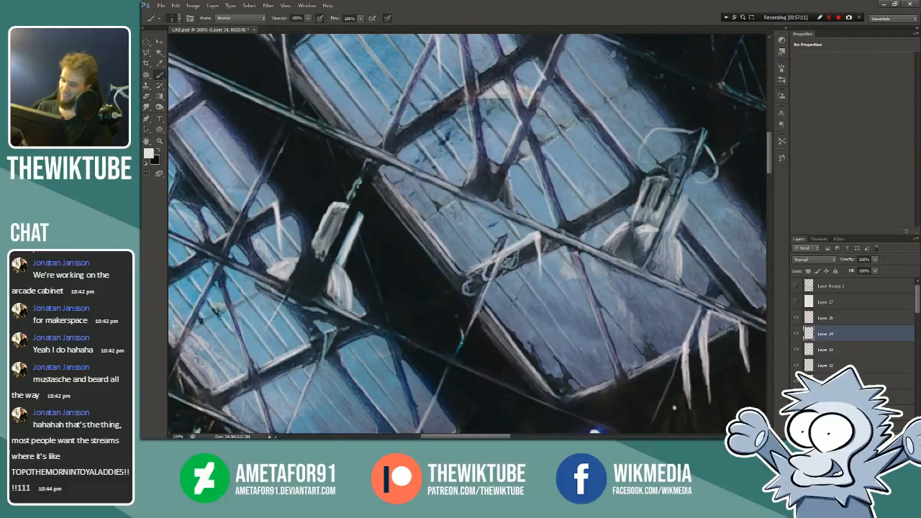
drag(520, 252, 517, 266)
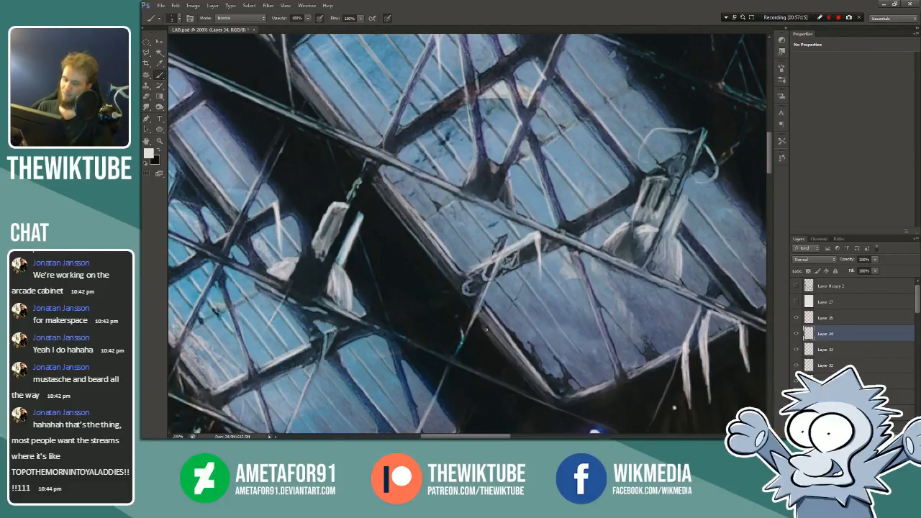
Step: Add fine light lines to the struts and dark gaps of the upper-left roof windows on Layer 34
drag(771, 145, 771, 86)
drag(507, 435, 470, 435)
drag(769, 105, 769, 122)
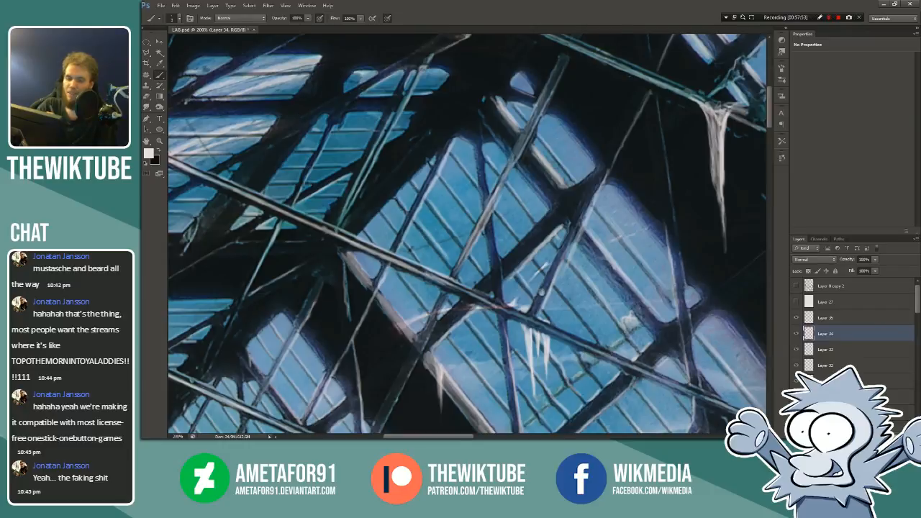
Step: Check the roof at 100%, then paint fine light strokes at 200% along the beams and struts of the lower windows
click(160, 140)
alt+click(375, 320)
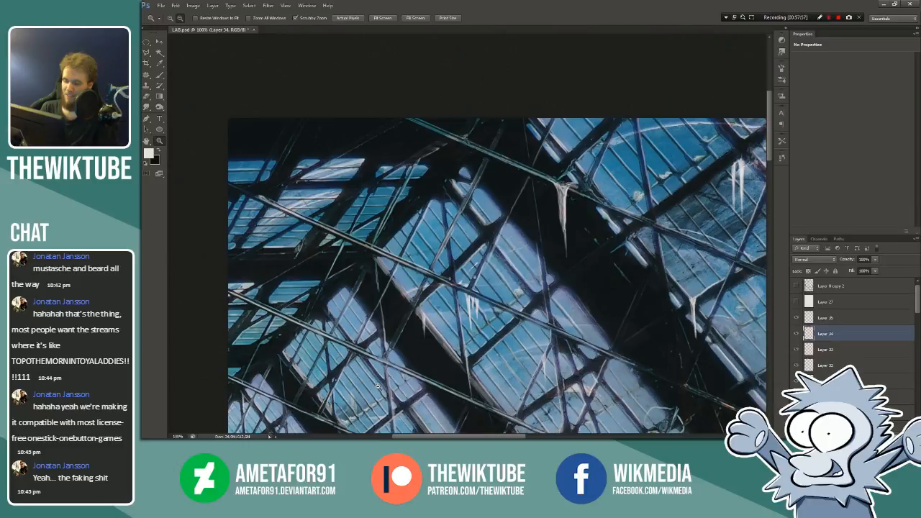
scroll(378, 386, down, 3)
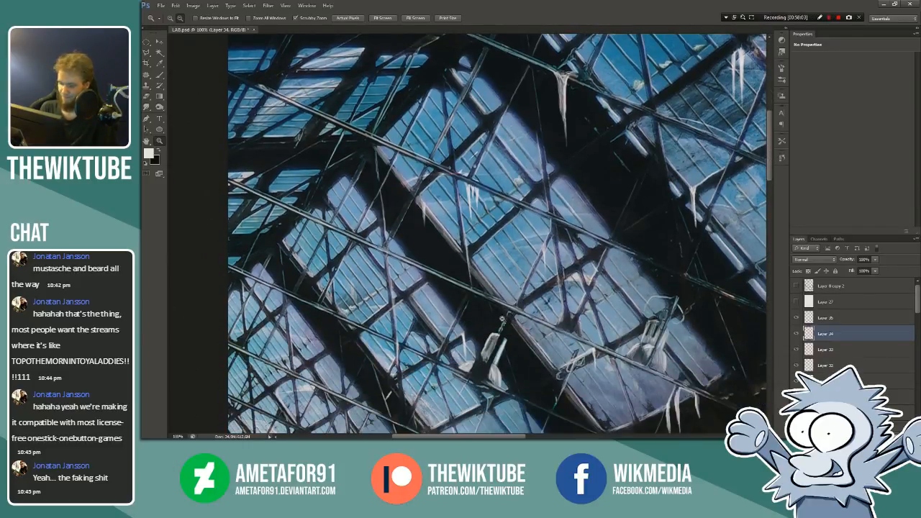
click(170, 18)
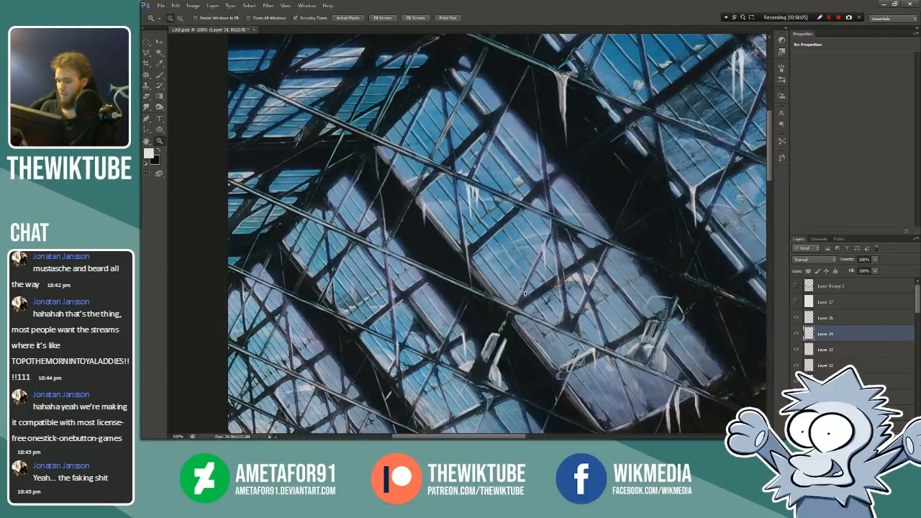
click(542, 342)
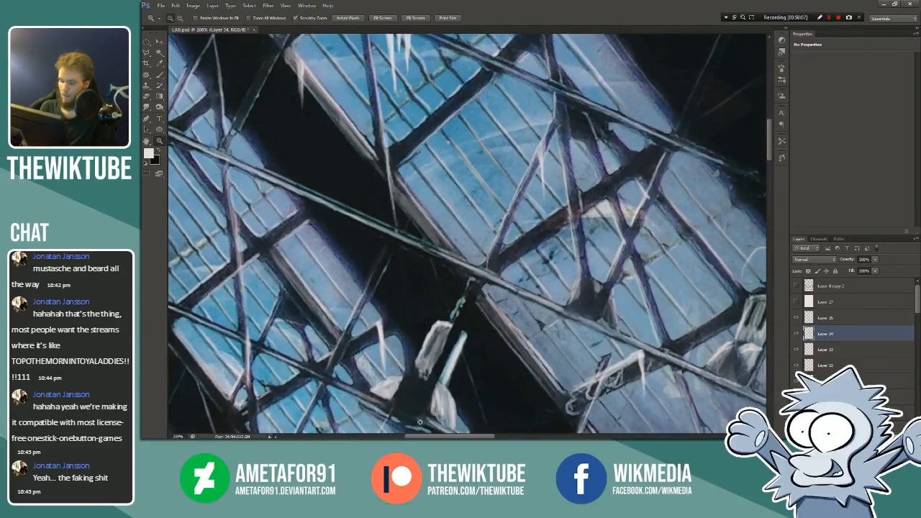
key(b)
drag(770, 155, 760, 187)
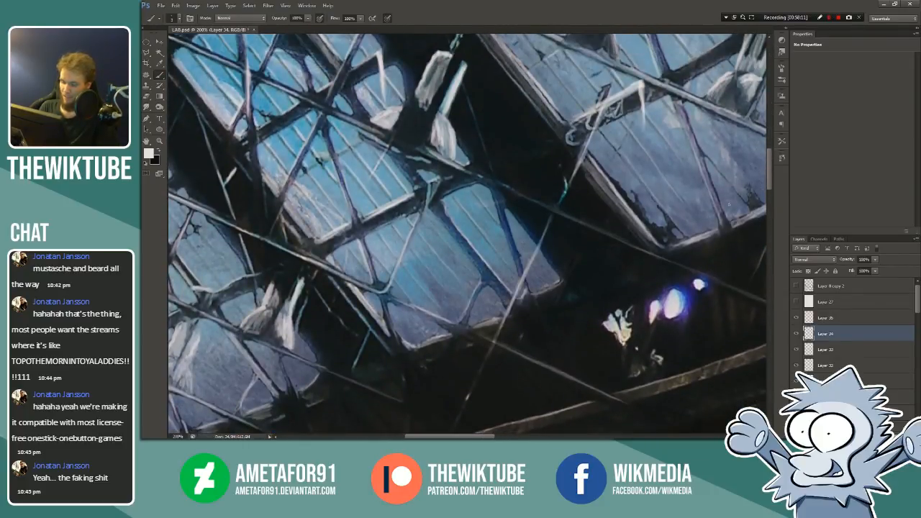
drag(449, 436, 432, 436)
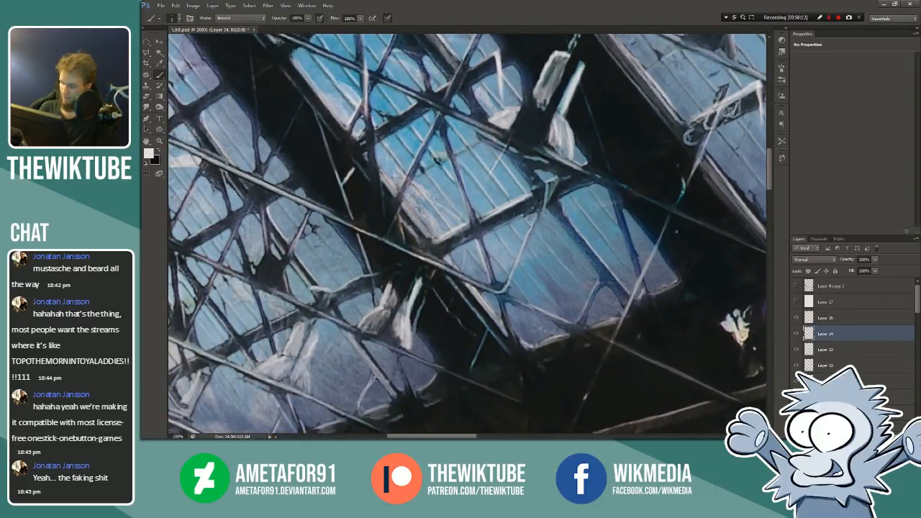
drag(769, 172, 763, 189)
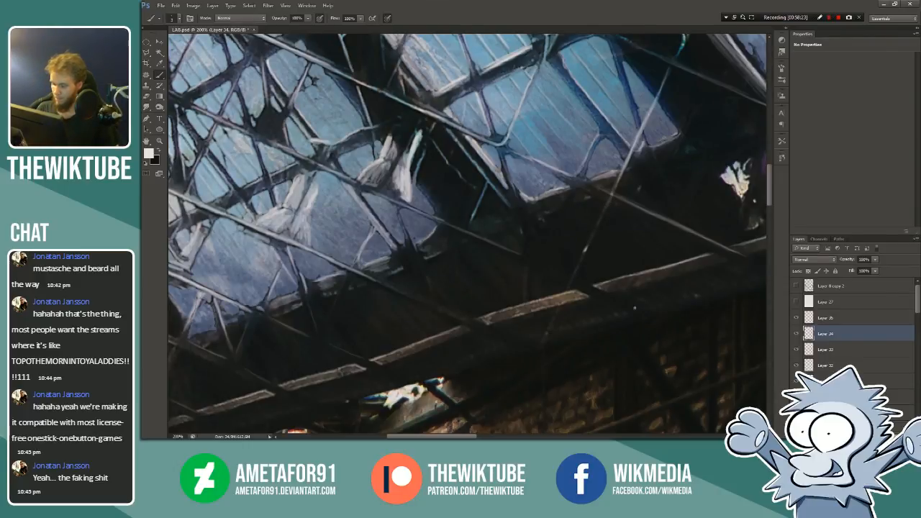
drag(472, 436, 437, 437)
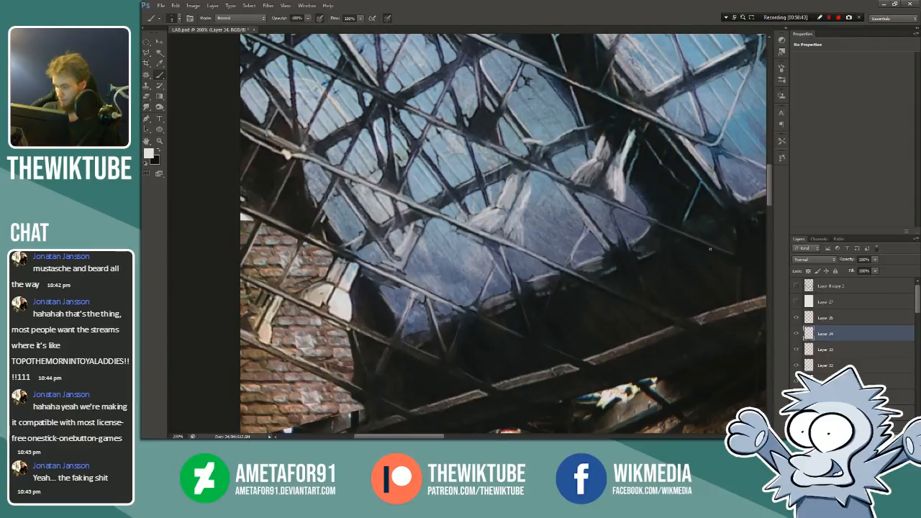
Step: Dab small light specks onto the dark beam beside the left-hand roof windows on Layer 34
drag(770, 192, 773, 136)
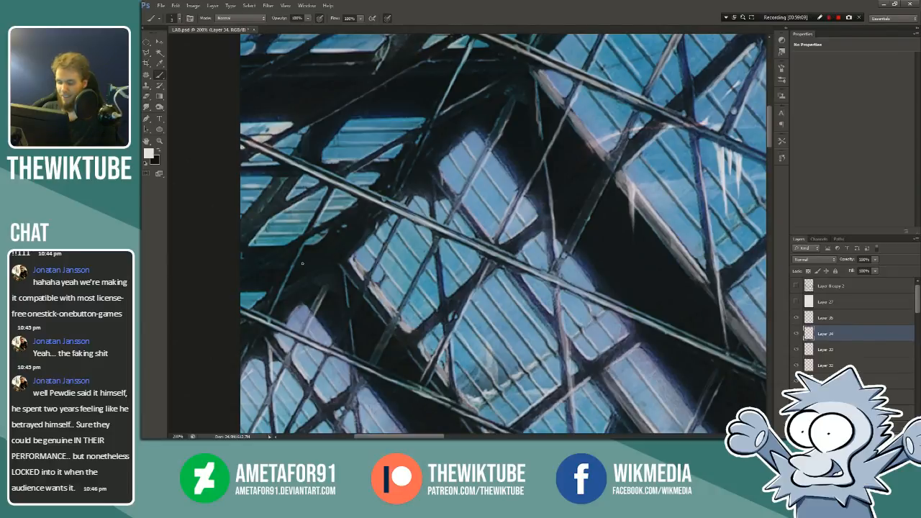
click(343, 226)
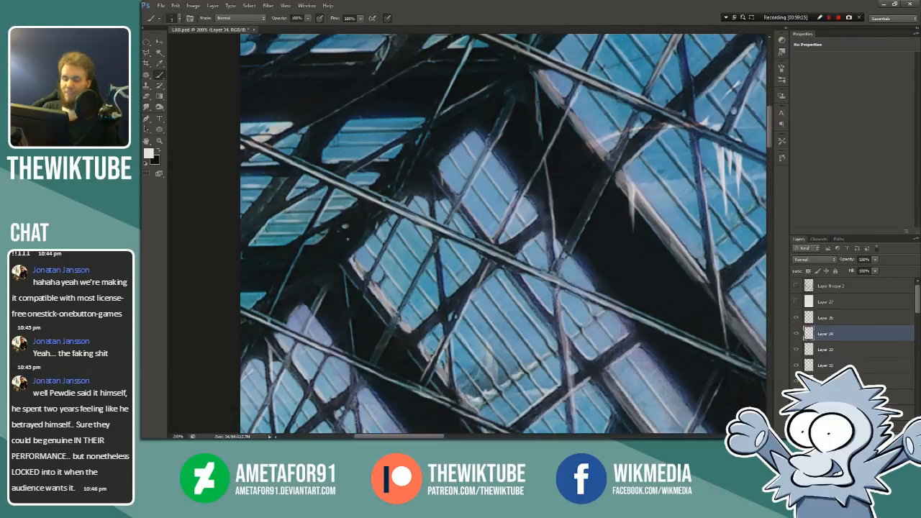
Step: Undo the last light specks on the dark beam beside the left-hand roof windows and check the roof at a smaller zoom
key(ctrl+z)
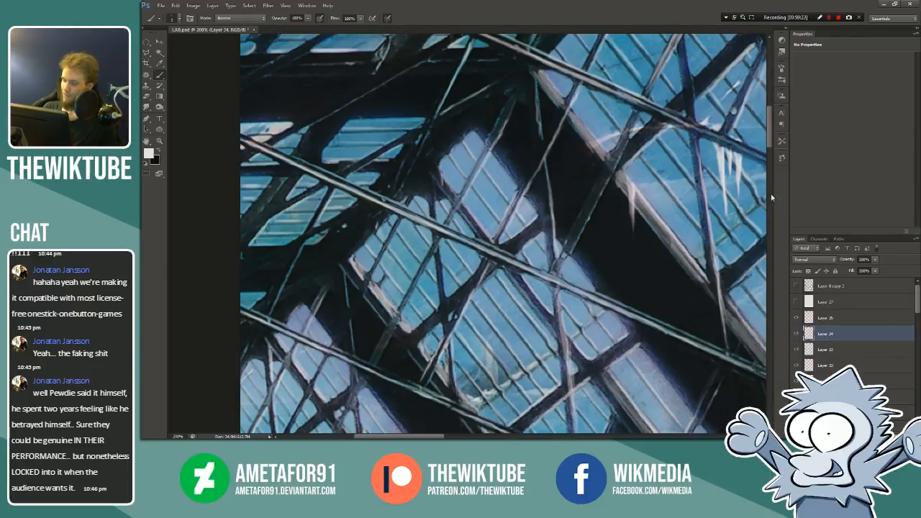
scroll(766, 128, up, 5)
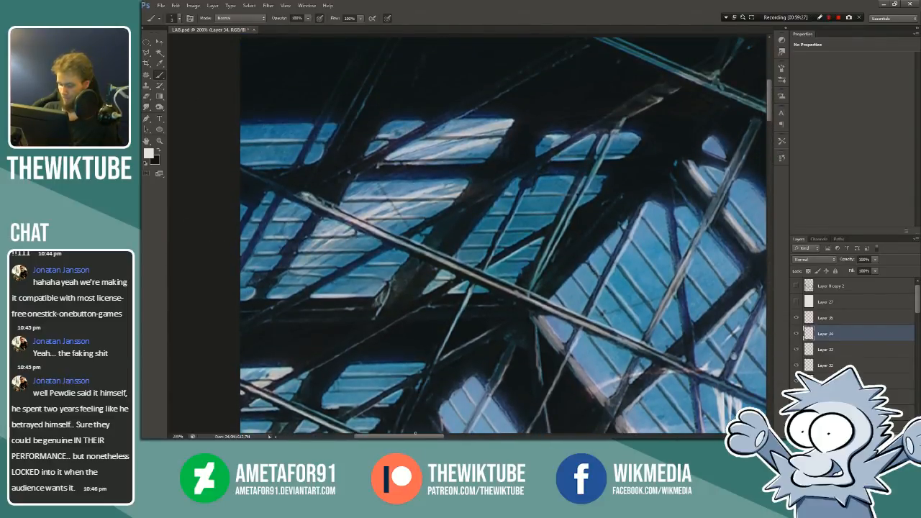
drag(415, 434, 448, 428)
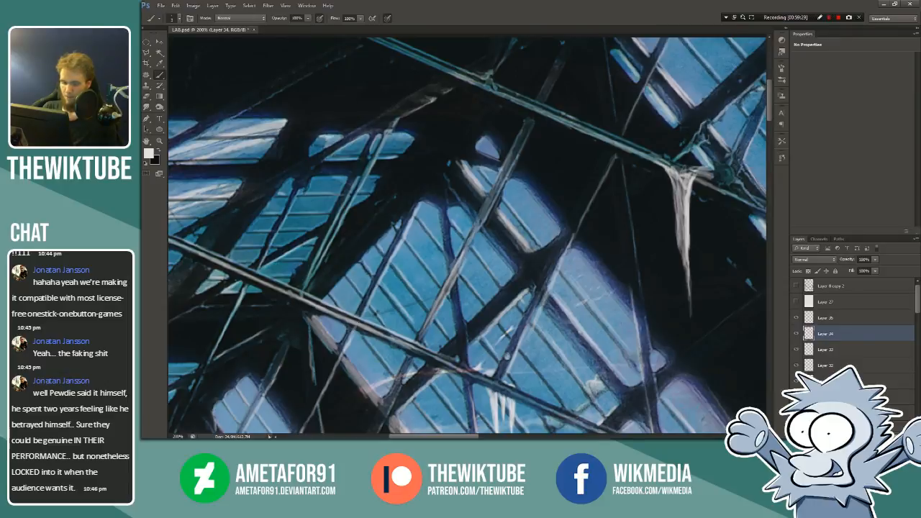
key(z)
click(180, 18)
click(361, 337)
click(360, 344)
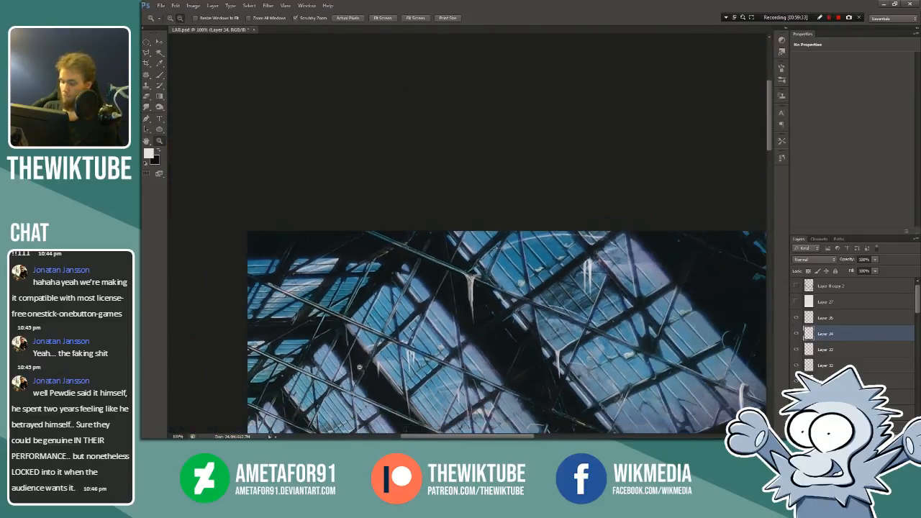
drag(704, 212, 720, 205)
drag(770, 141, 768, 170)
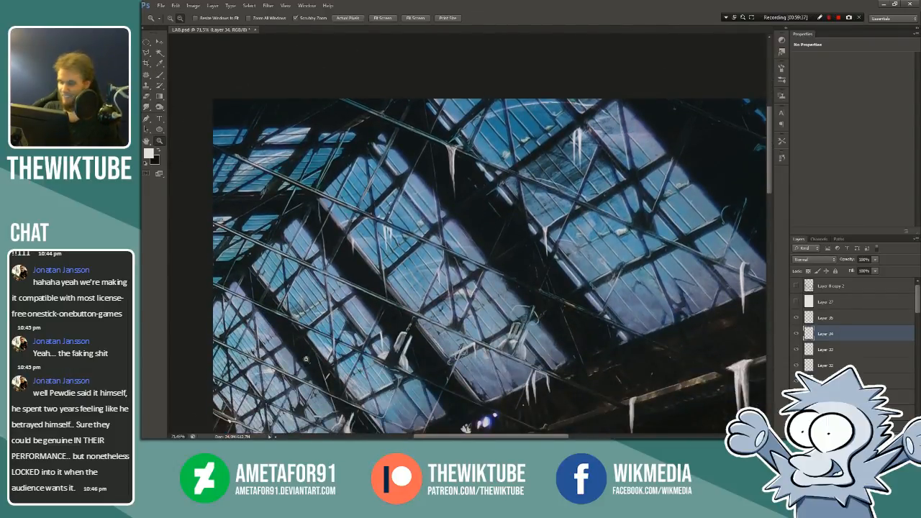
Step: Paint fine light strokes at 200% along the long diagonal beam leading to the large upper icicle on Layer 34
click(159, 74)
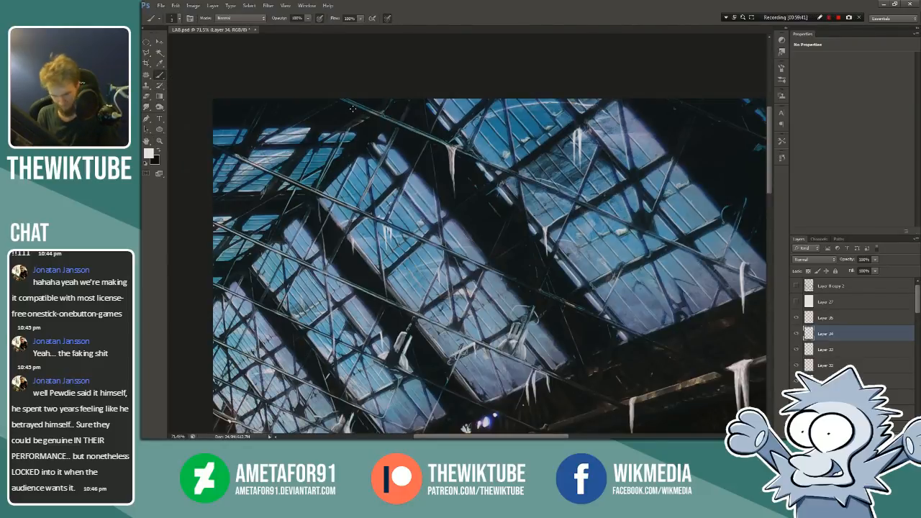
click(160, 140)
drag(383, 110, 389, 108)
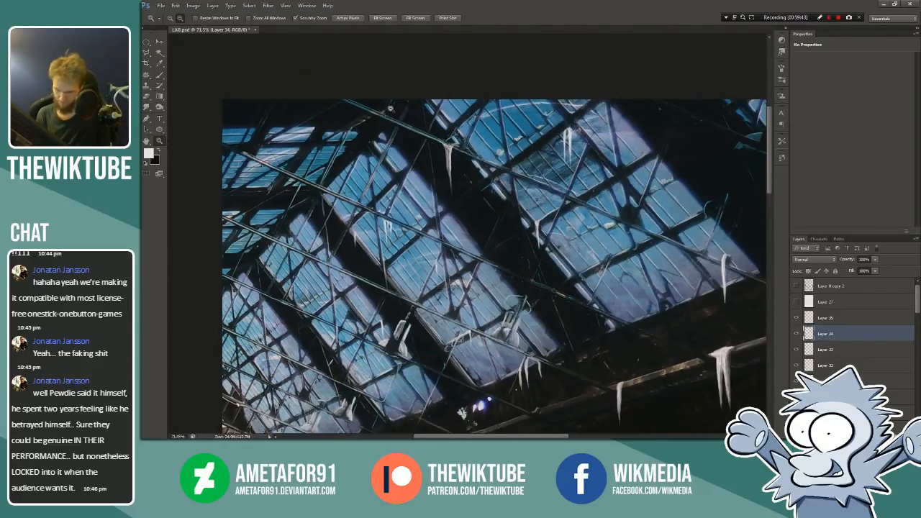
click(388, 115)
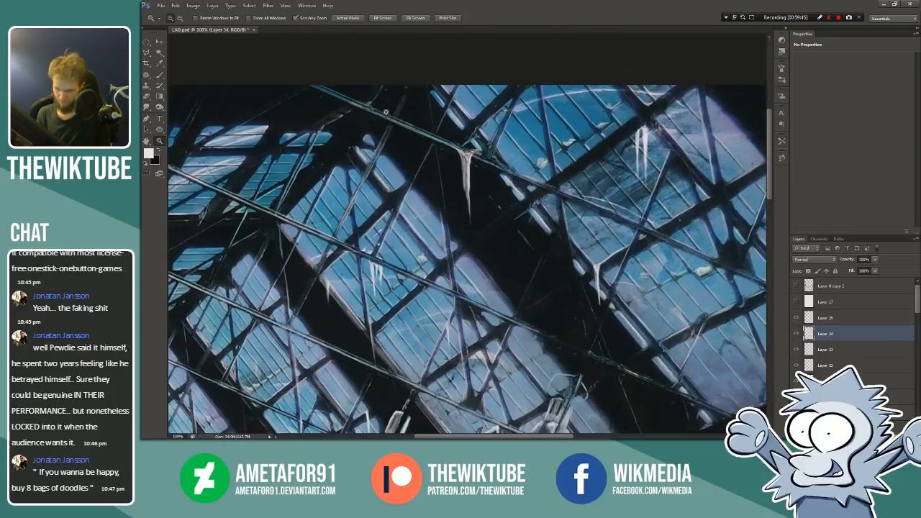
click(387, 114)
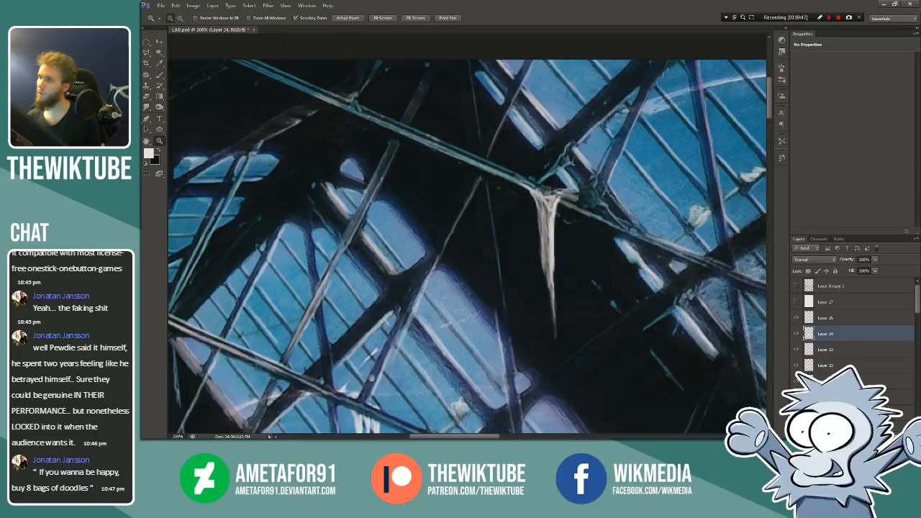
key(b)
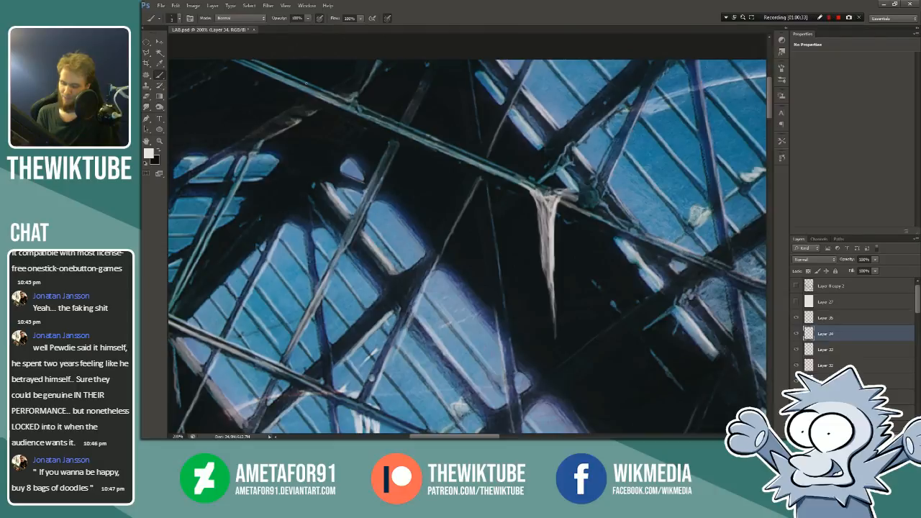
drag(370, 110, 409, 129)
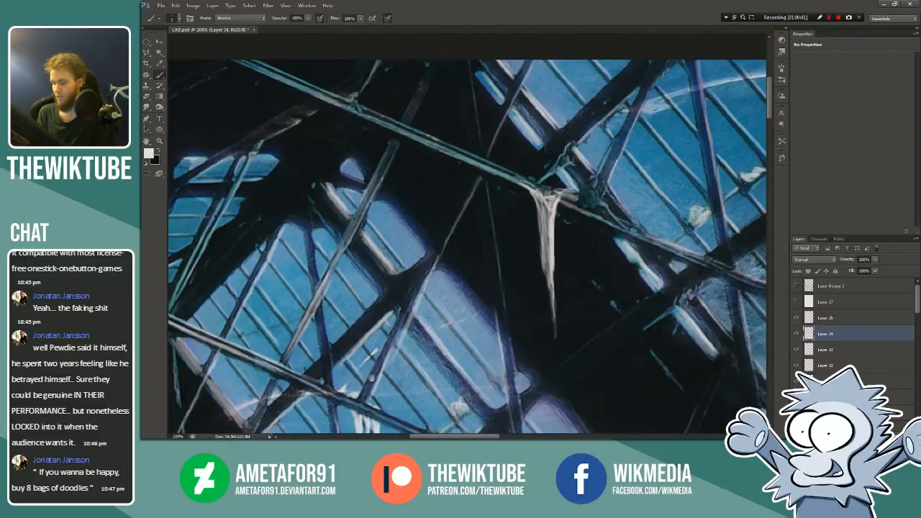
drag(447, 145, 524, 179)
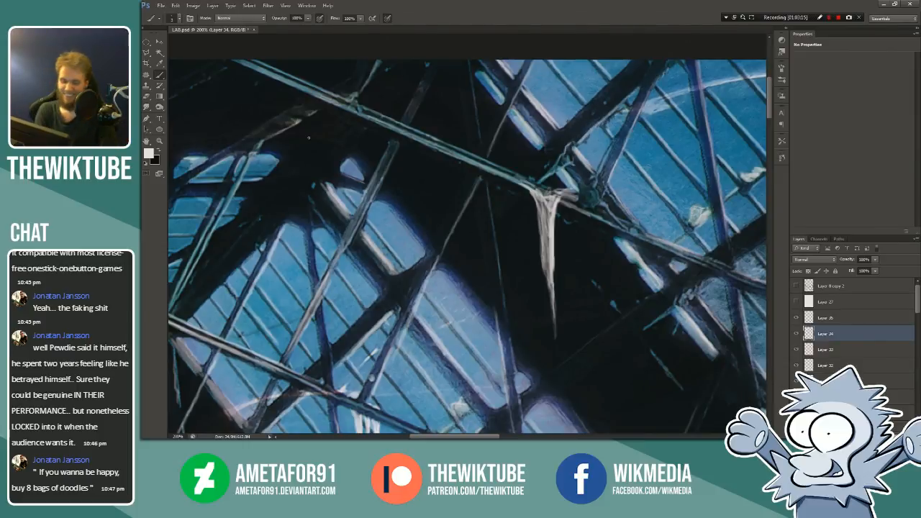
Step: Examine the beam and large upper icicle at 200% and 300%, and the surrounding roof windows at 66.7%
click(160, 143)
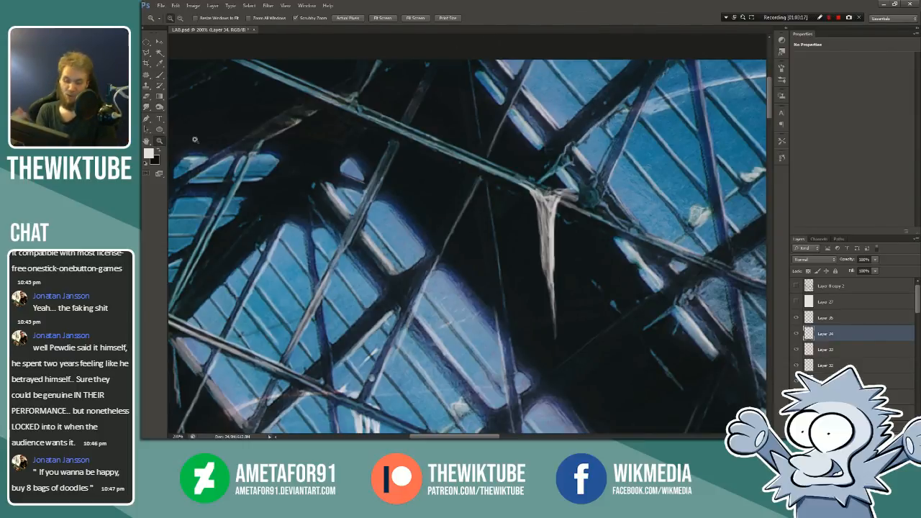
click(493, 145)
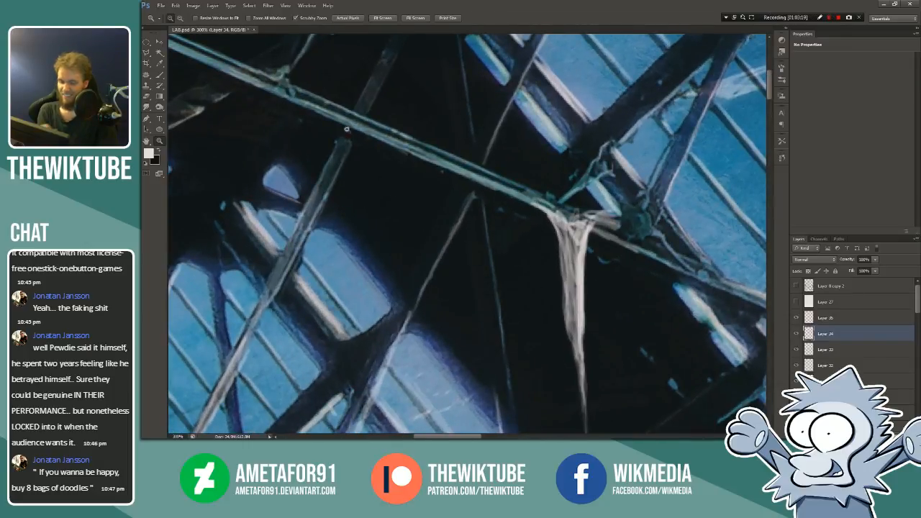
click(180, 18)
click(282, 126)
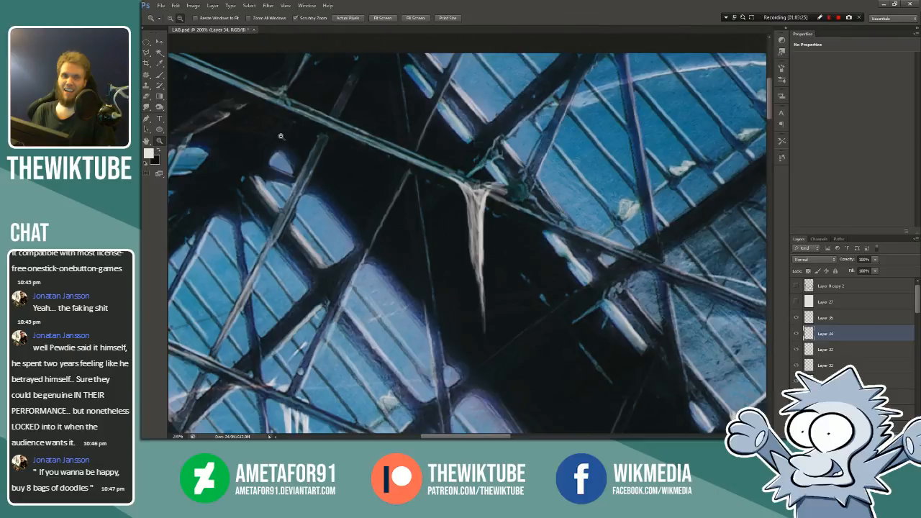
key(b)
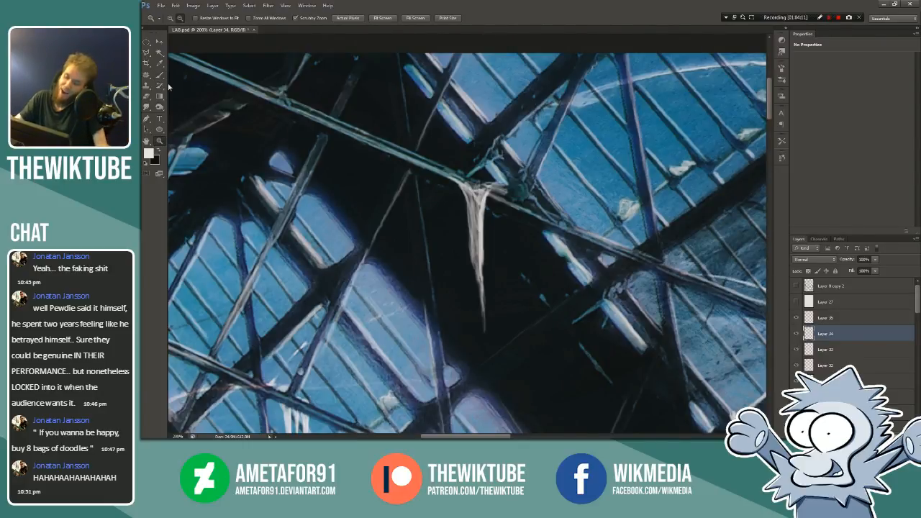
click(170, 18)
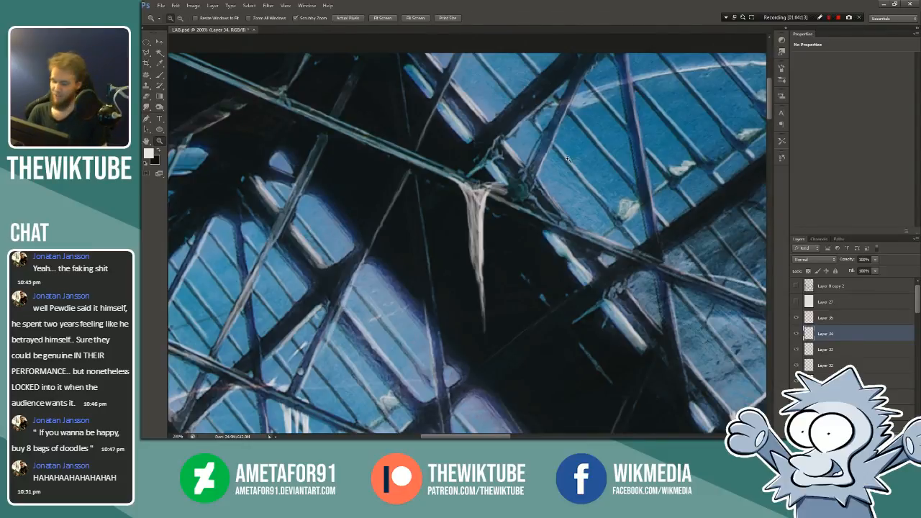
click(180, 18)
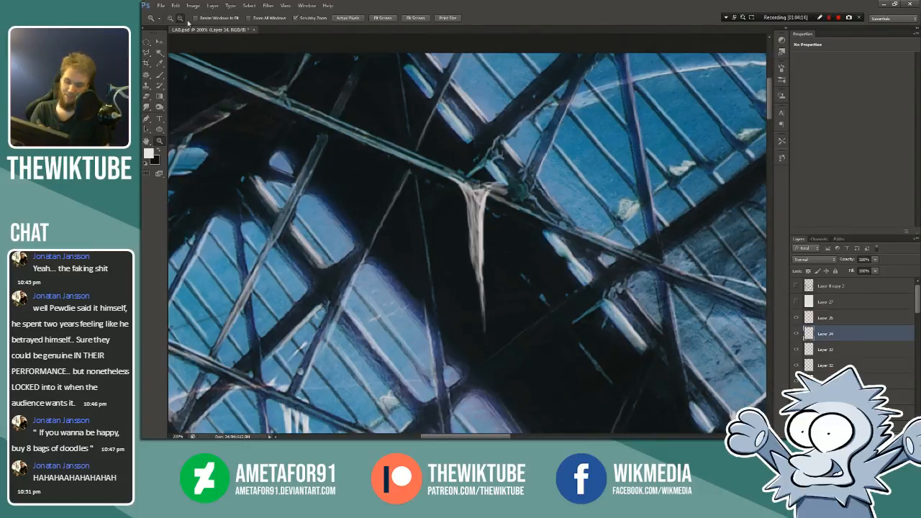
click(433, 180)
click(433, 180)
scroll(768, 160, down, 1)
scroll(769, 160, down, 1)
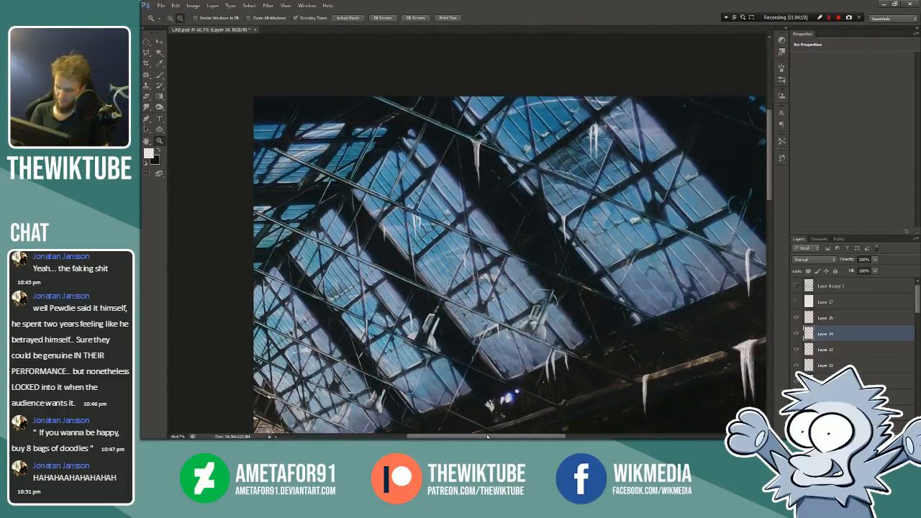
drag(486, 436, 524, 419)
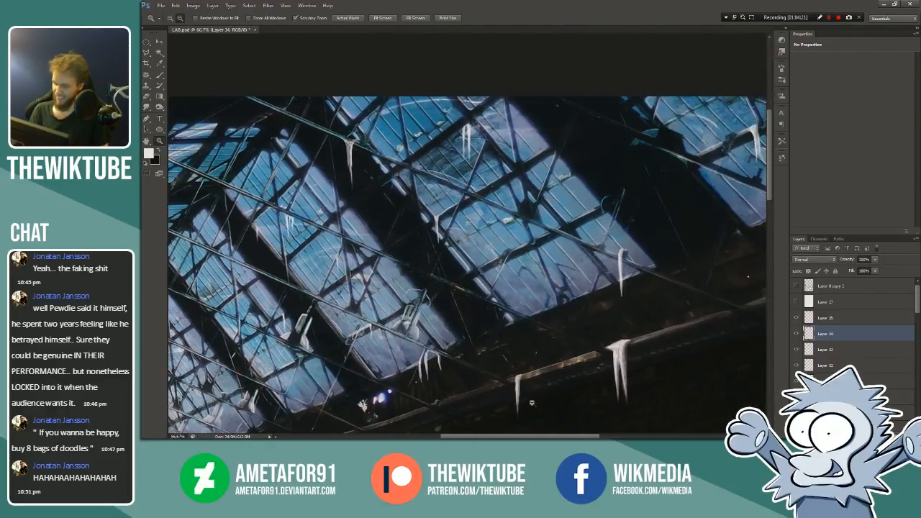
Step: Examine the dark areas, beams and icicles around the right-hand roof windows at 100% and 200%, and the wider roof at 66.7%
click(545, 130)
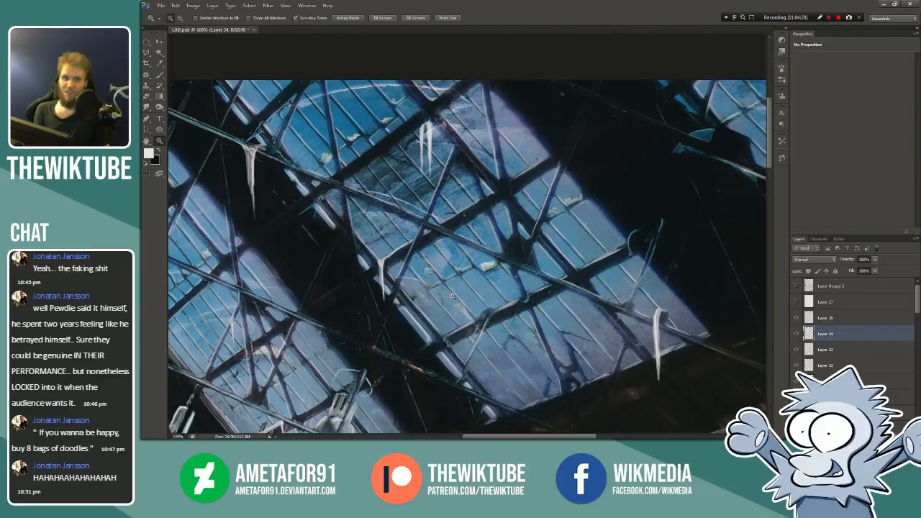
drag(476, 435, 530, 436)
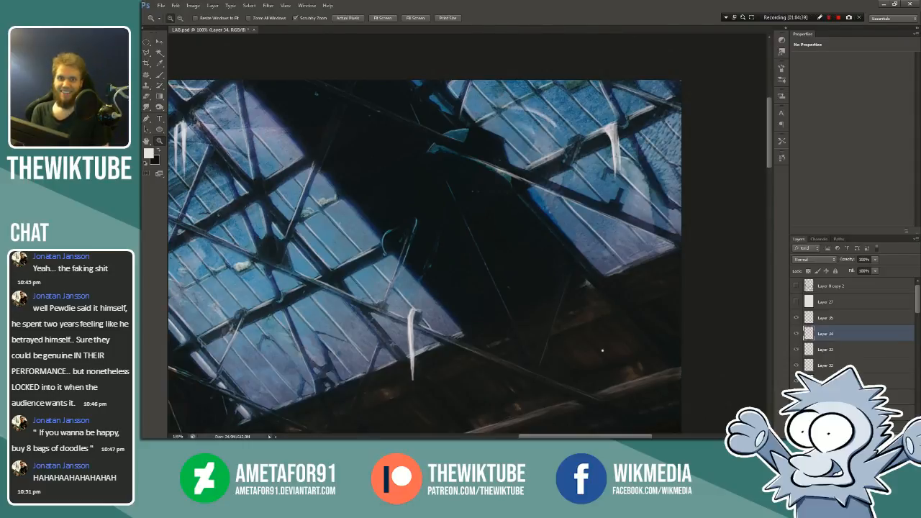
click(568, 168)
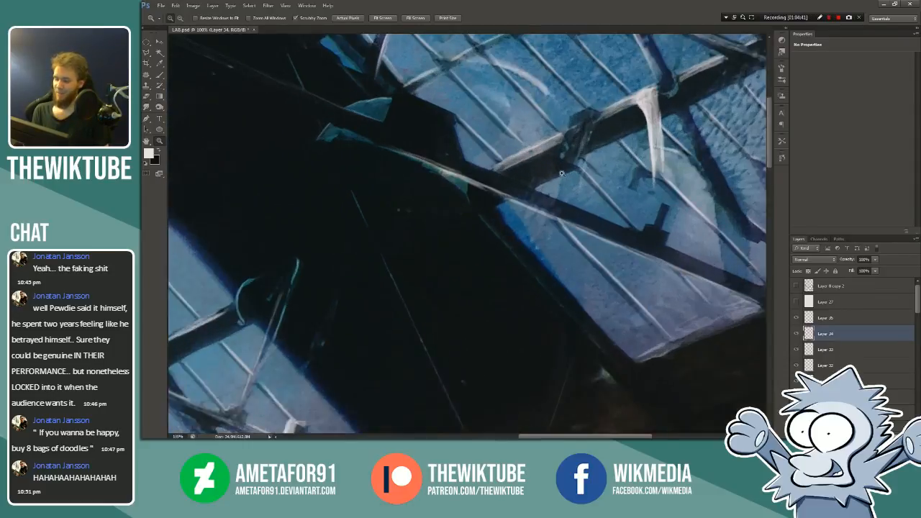
click(180, 18)
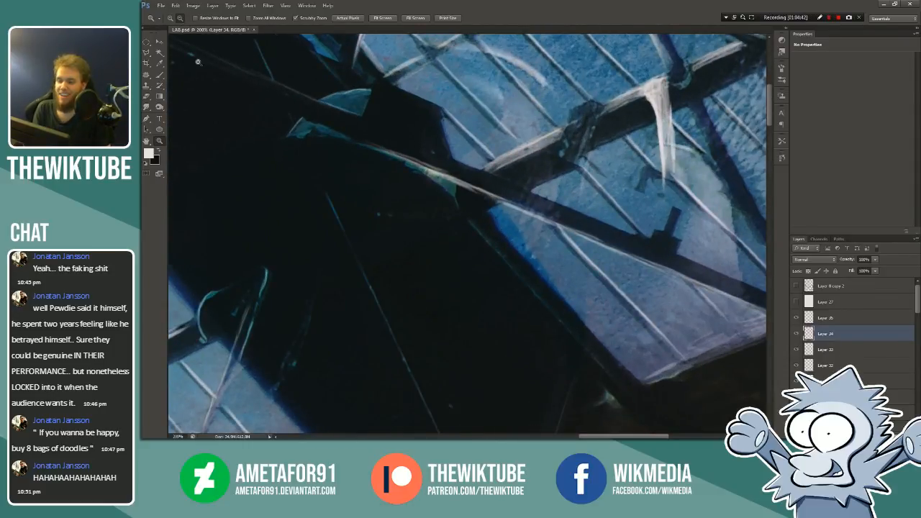
click(425, 200)
click(477, 179)
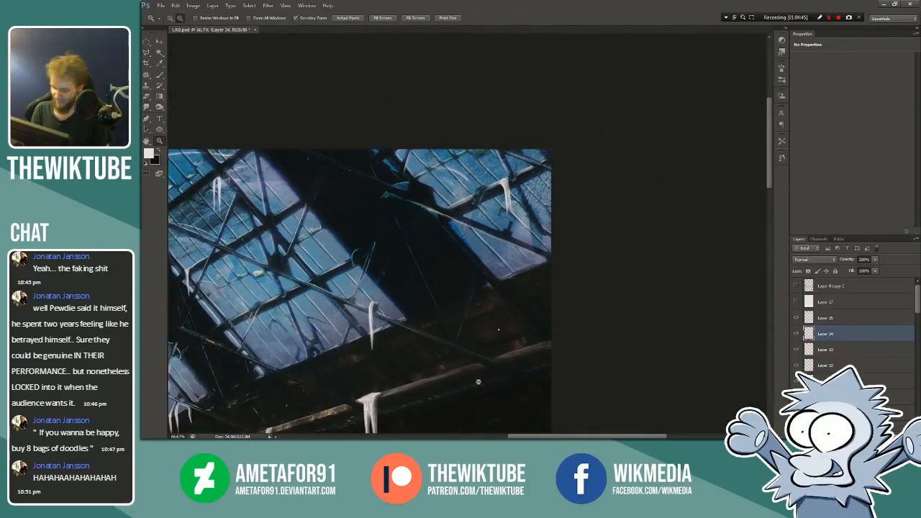
scroll(482, 429, left, 4)
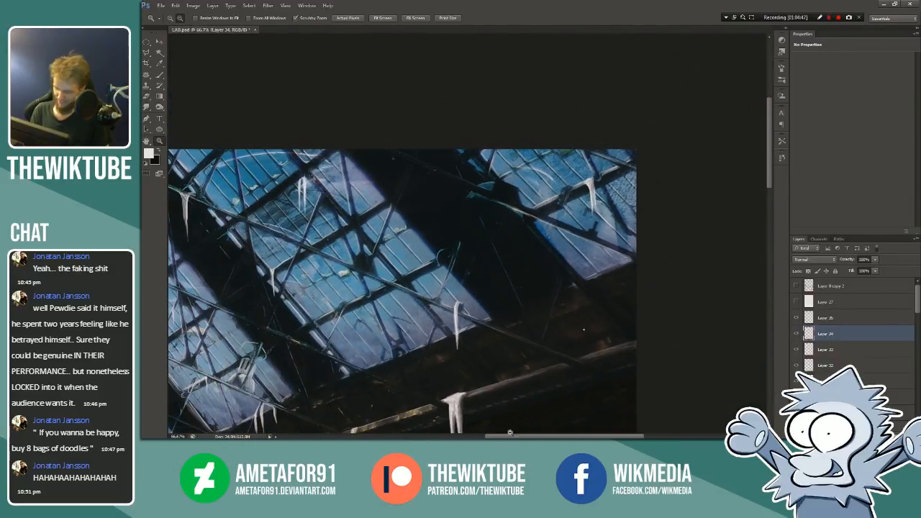
scroll(756, 160, down, 2)
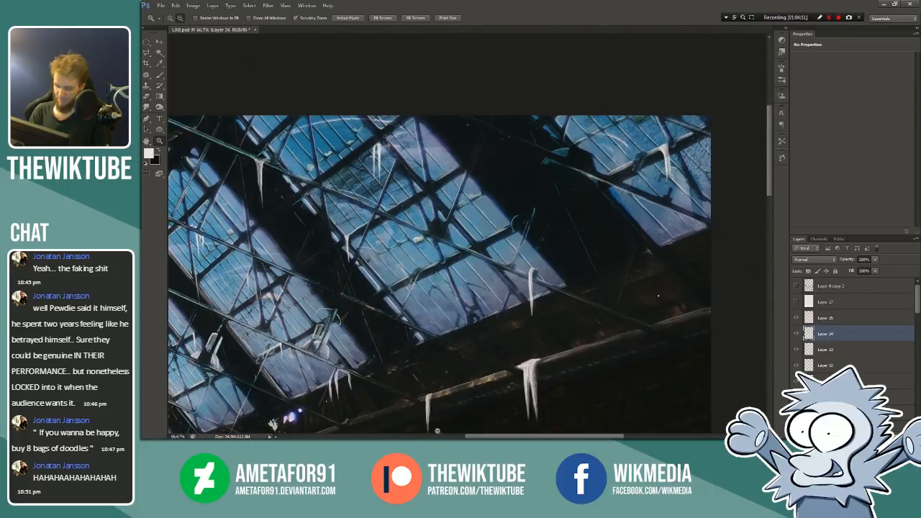
scroll(462, 434, left, 1)
scroll(411, 358, left, 3)
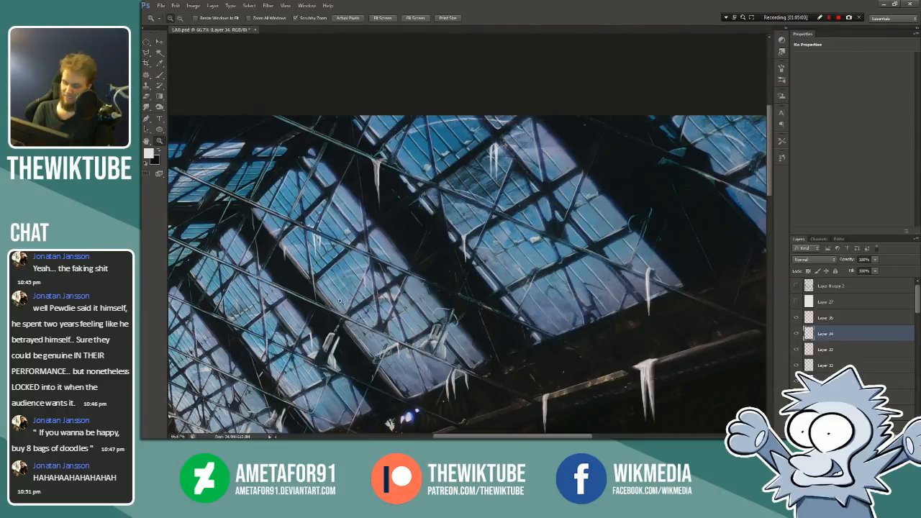
Step: Inspect the crossing struts, window bars and frosted hanging fixtures of the middle roof windows at 200%
click(318, 311)
click(376, 257)
click(376, 257)
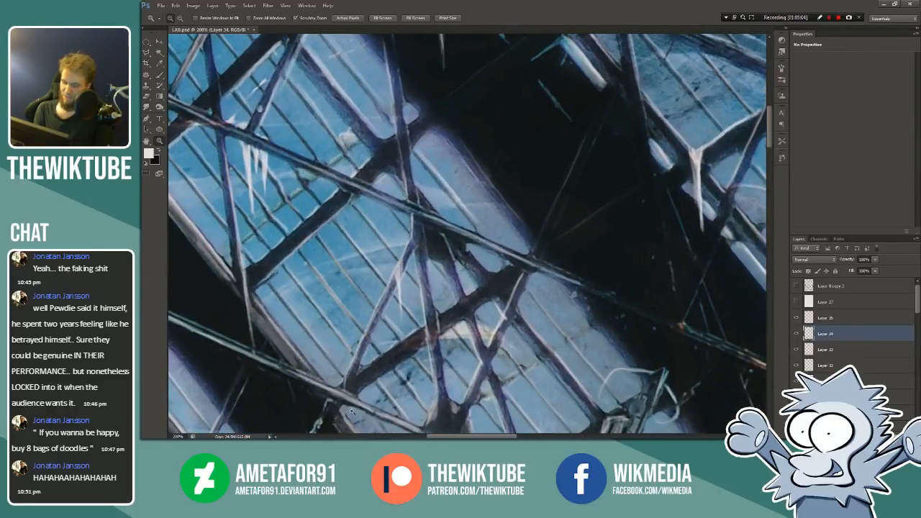
click(159, 74)
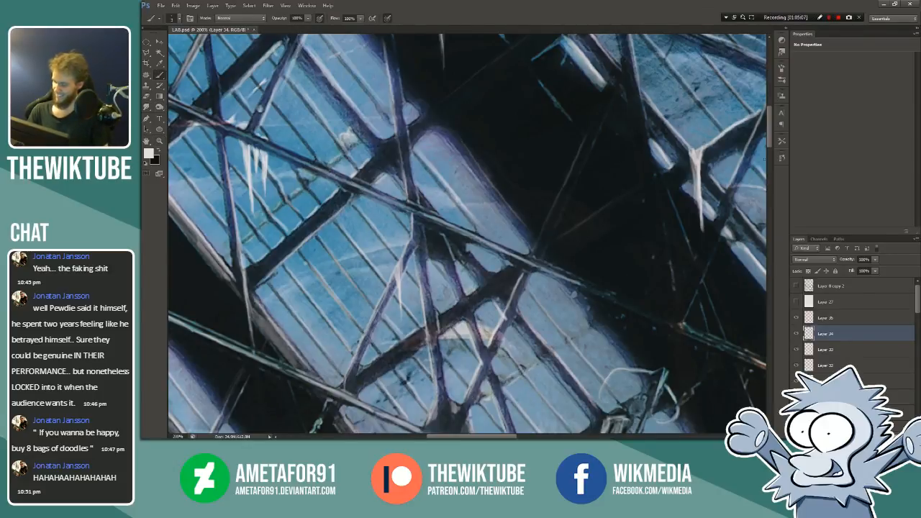
scroll(467, 234, down, 5)
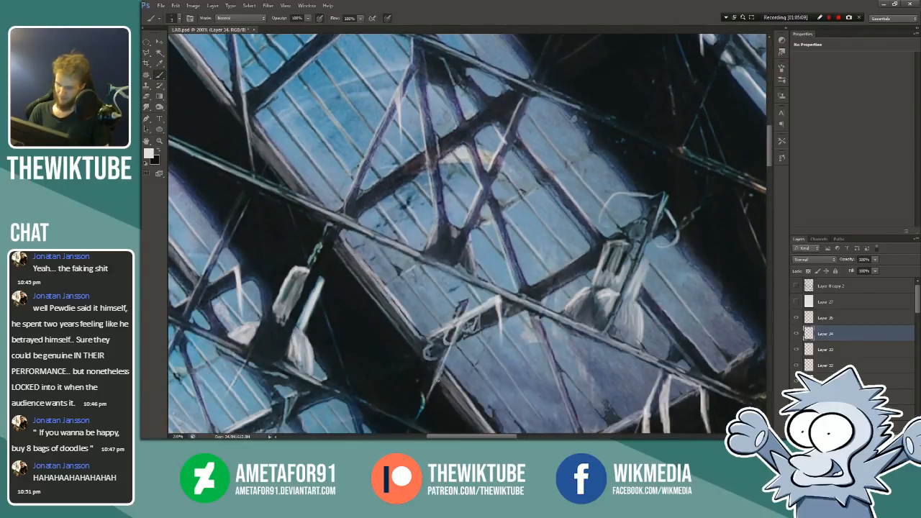
key(z)
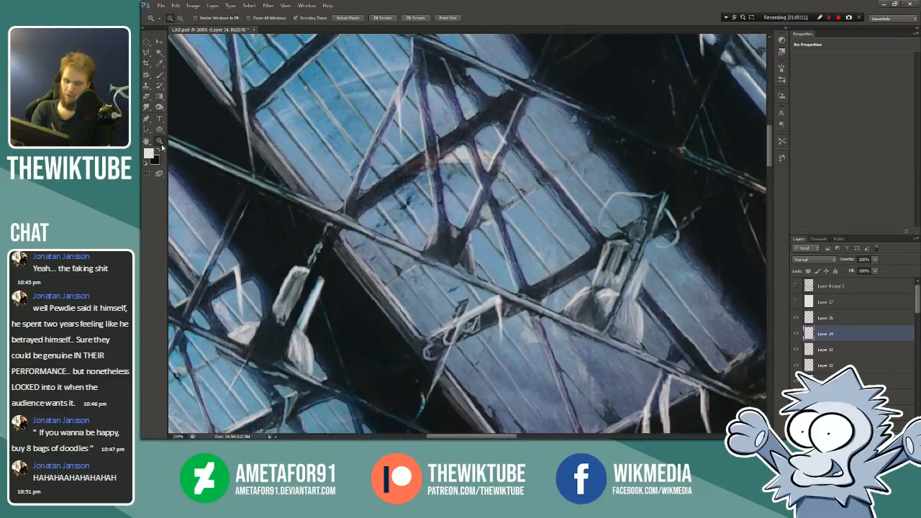
Step: Review the whole hall composition at 25% and the painted roof details at 50%
alt+click(220, 140)
alt+click(220, 141)
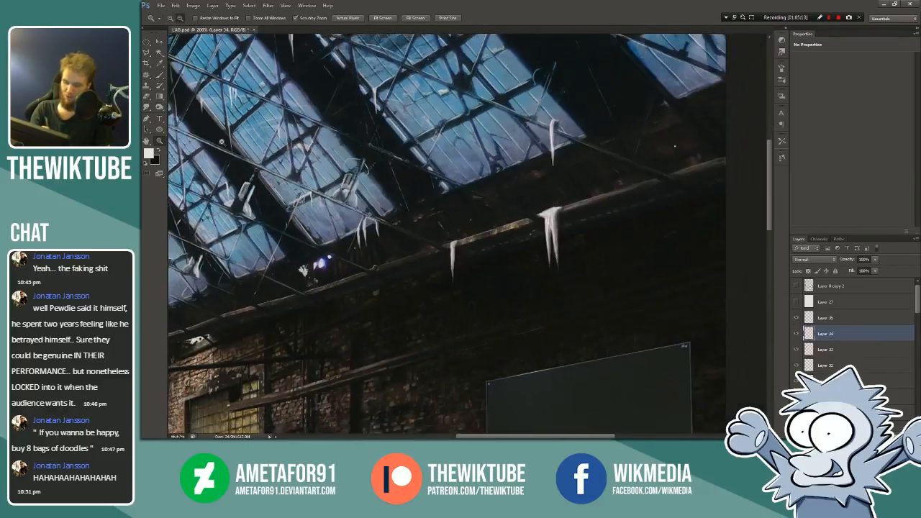
alt+click(237, 148)
alt+click(242, 150)
alt+click(259, 173)
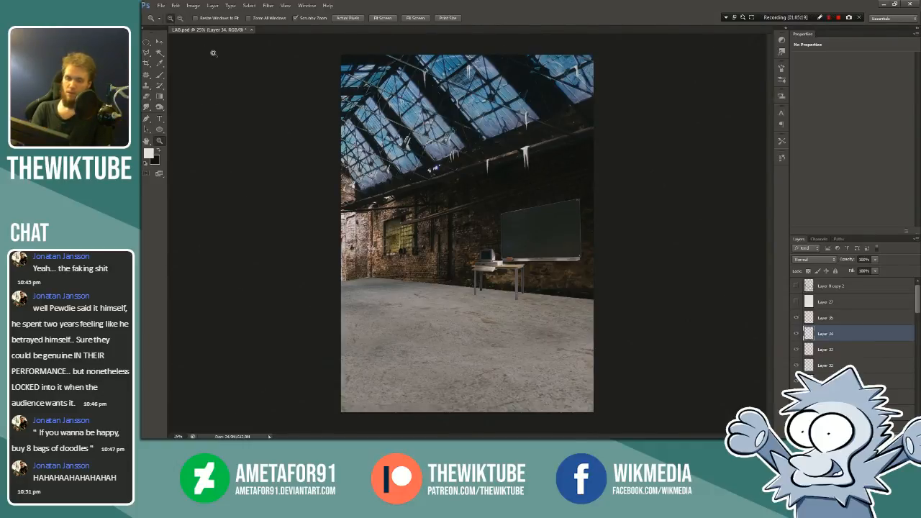
click(454, 88)
click(463, 105)
drag(771, 190, 772, 166)
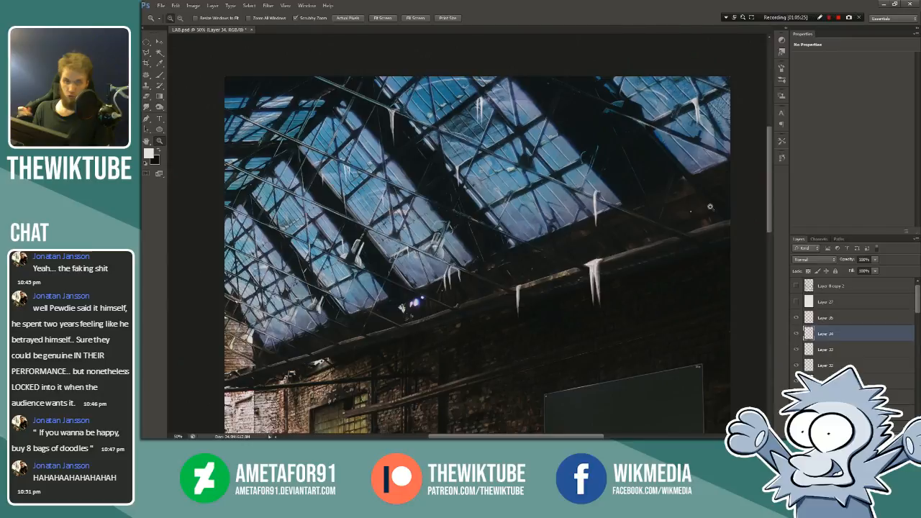
Step: Compare the roof in the earliest history state with the latest brush stroke state, ending on the latest state
drag(770, 170, 765, 178)
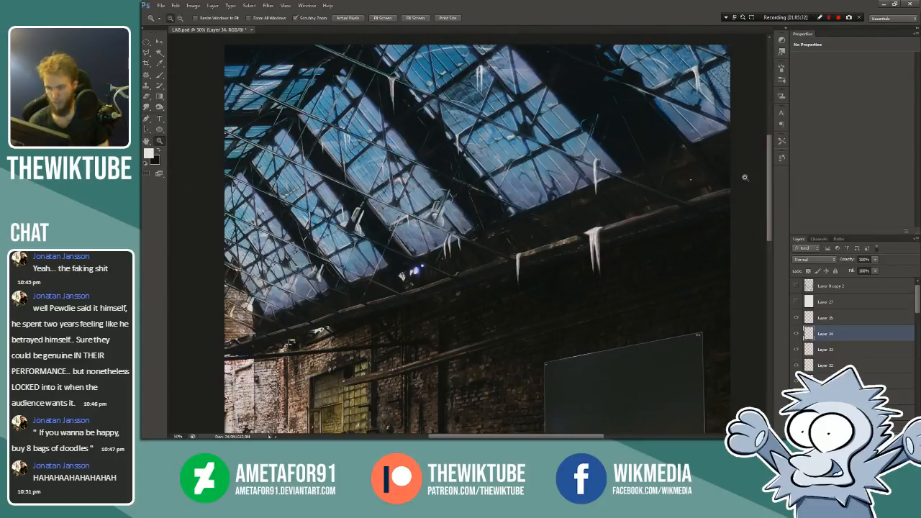
click(782, 157)
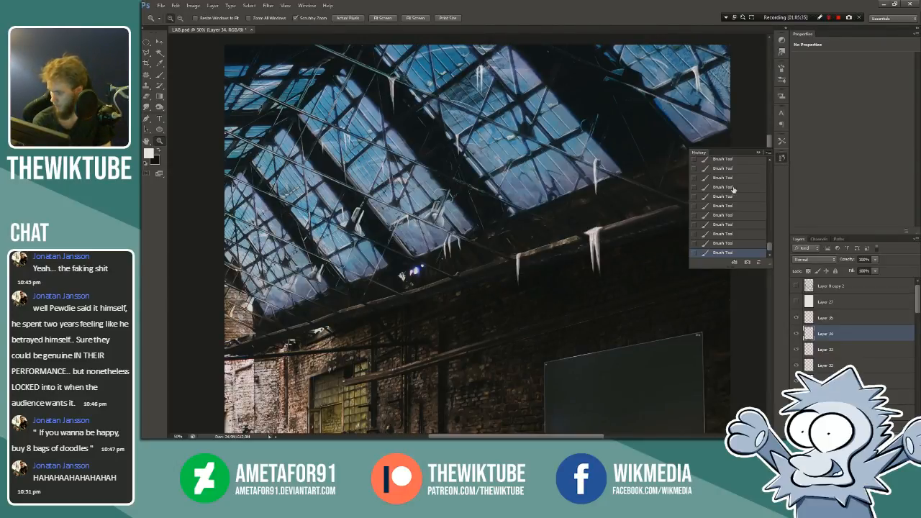
scroll(722, 171, up, 5)
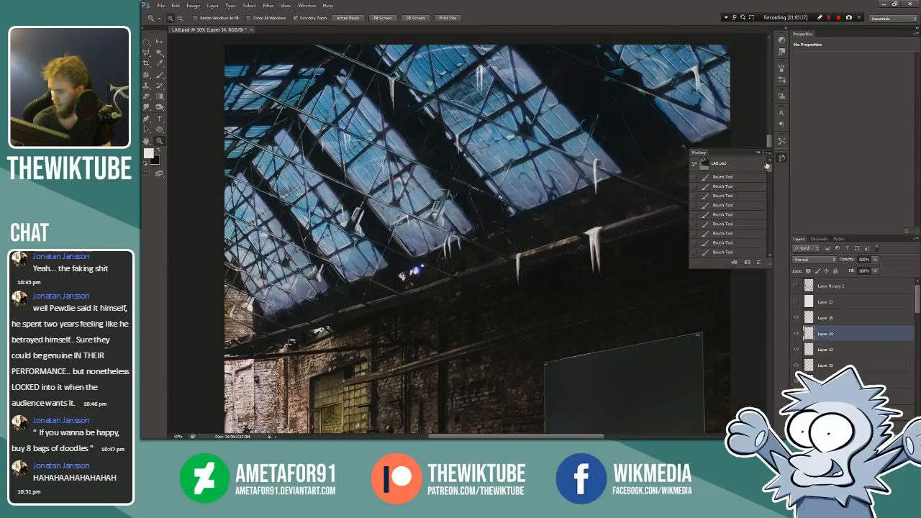
click(742, 167)
drag(771, 171, 778, 254)
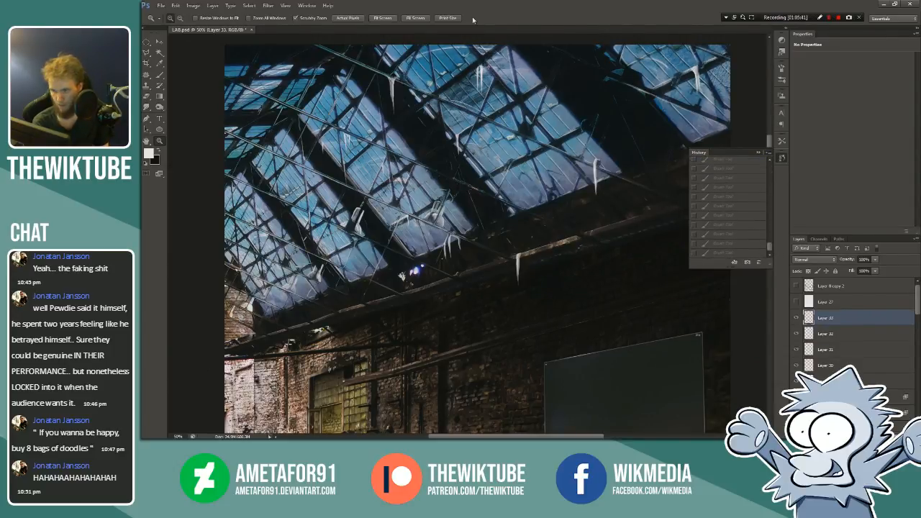
click(721, 254)
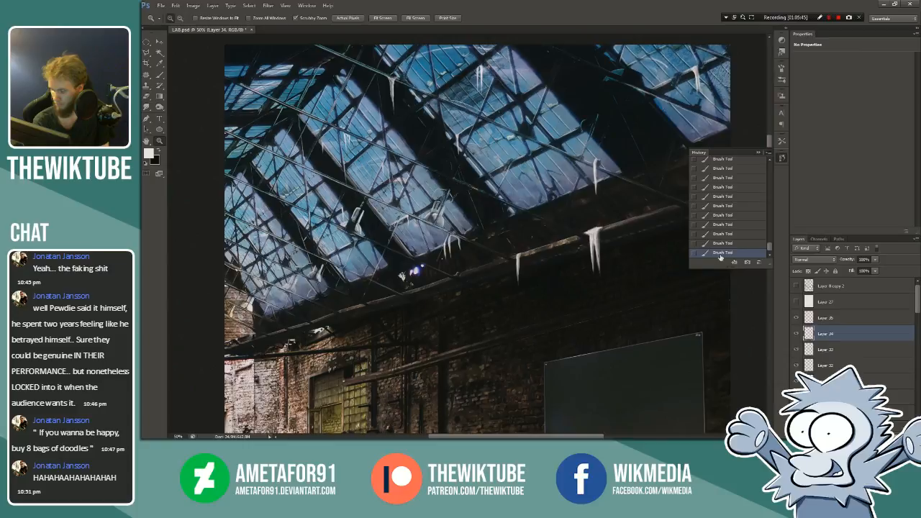
click(757, 152)
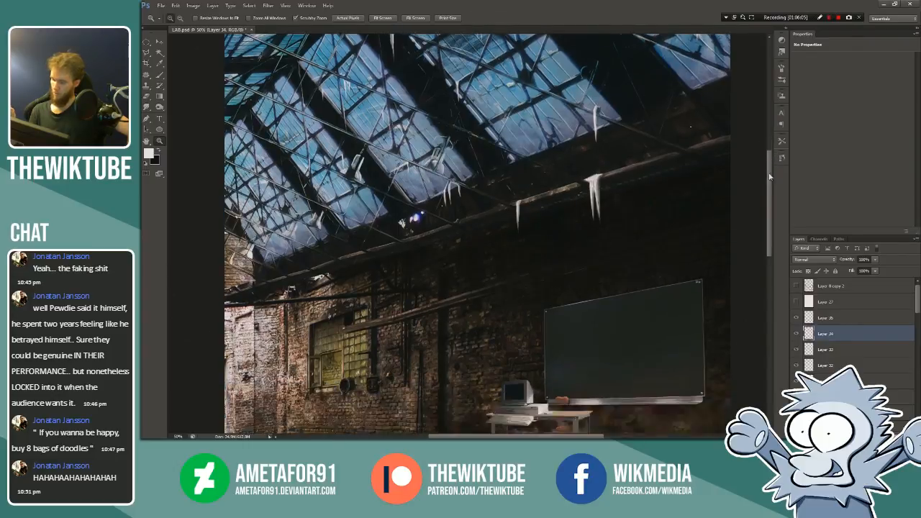
Step: Review the roof, brick wall, desk and concrete floor at 50%, and the whole hall composition at 25%
drag(771, 158, 764, 209)
scroll(763, 209, down, 5)
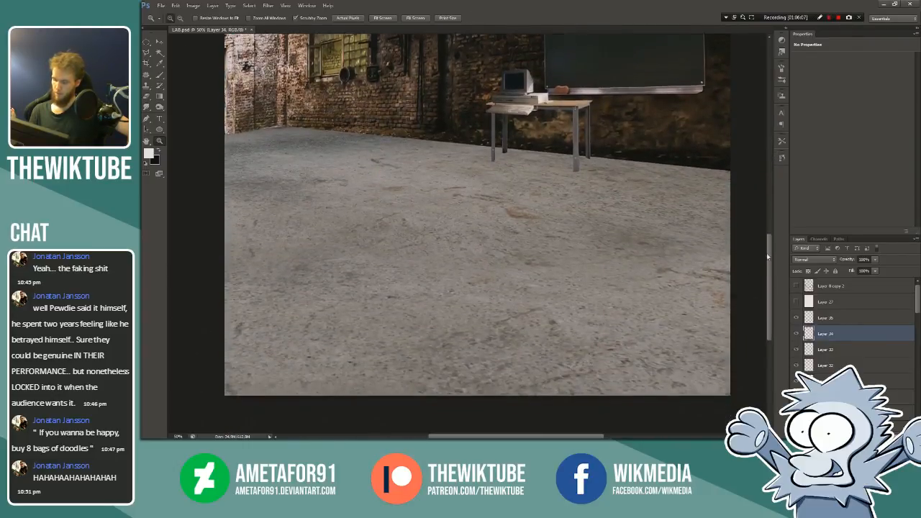
scroll(773, 216, up, 10)
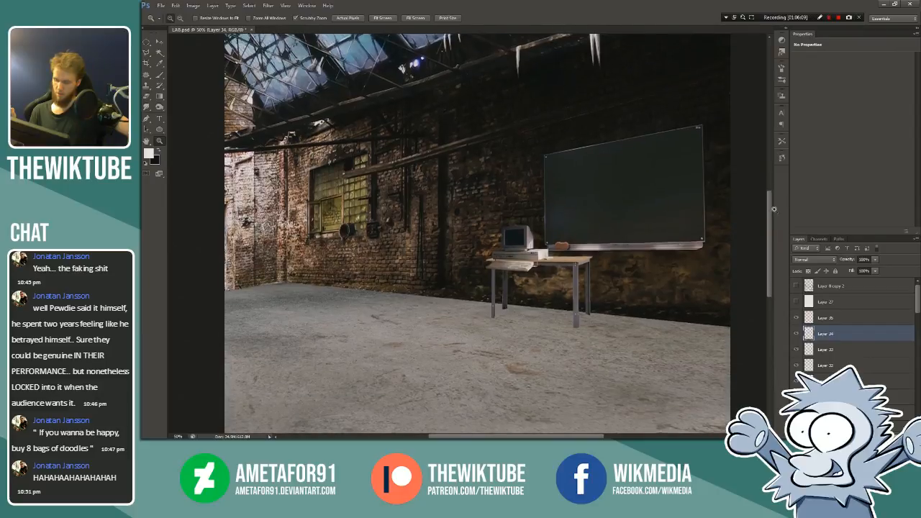
scroll(786, 147, up, 5)
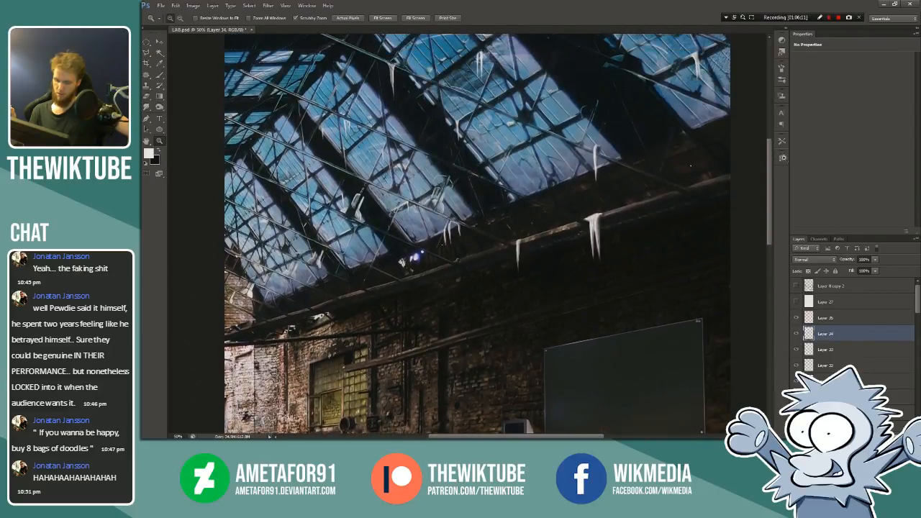
scroll(786, 147, up, 2)
scroll(756, 138, down, 3)
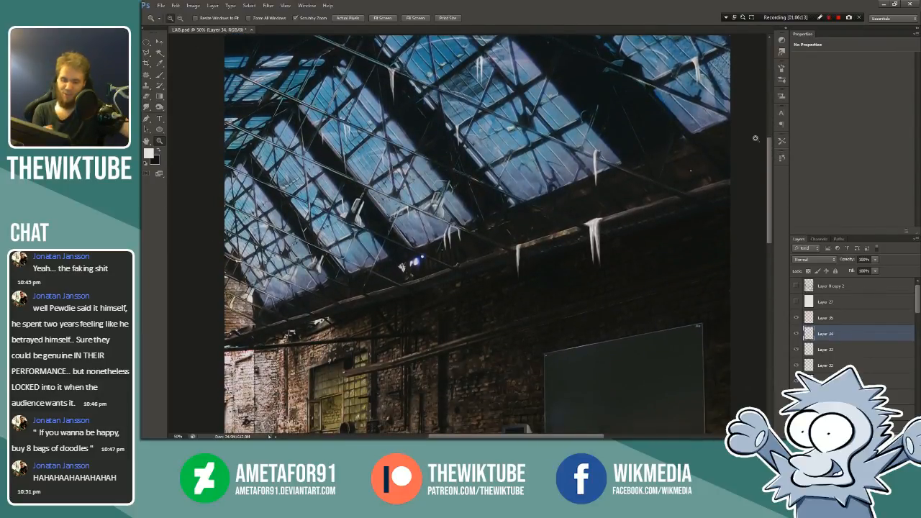
alt+click(377, 173)
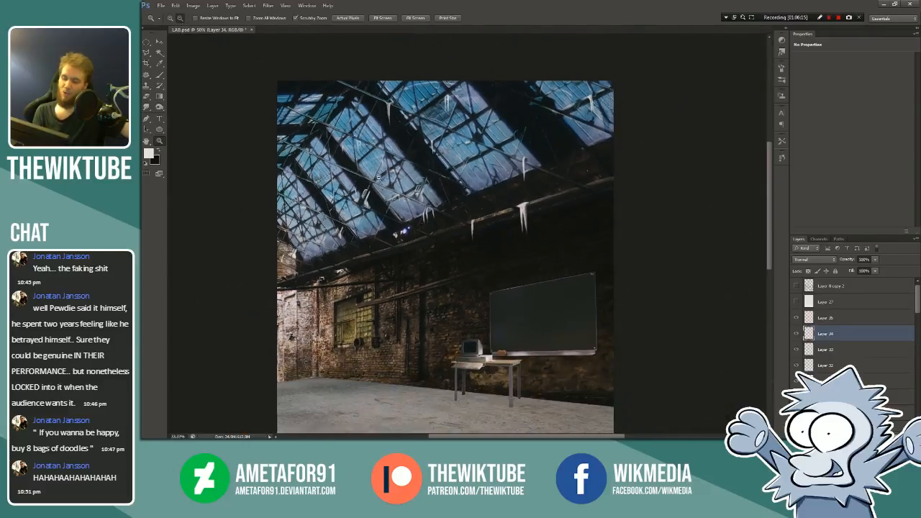
alt+click(379, 185)
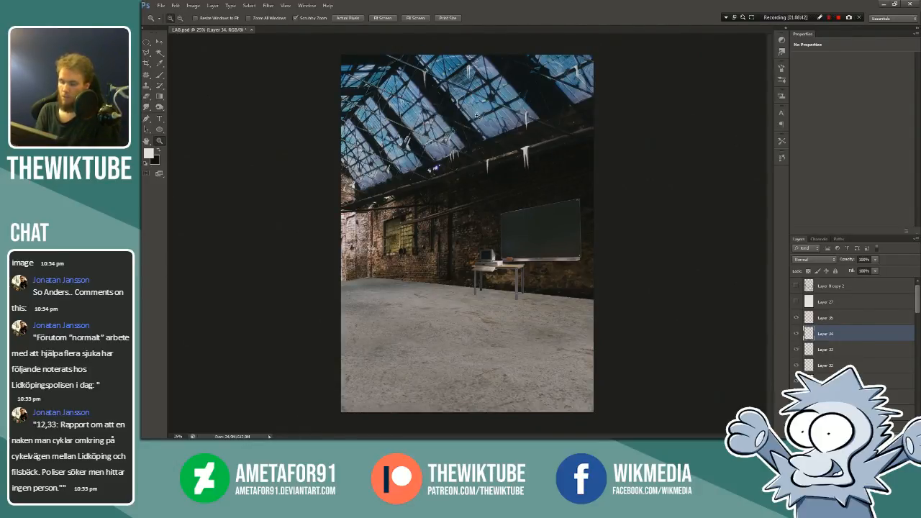
Step: Examine the large roof windows, struts and icicles at 50% to 100%, and the whole composition at 25%
click(468, 132)
click(414, 146)
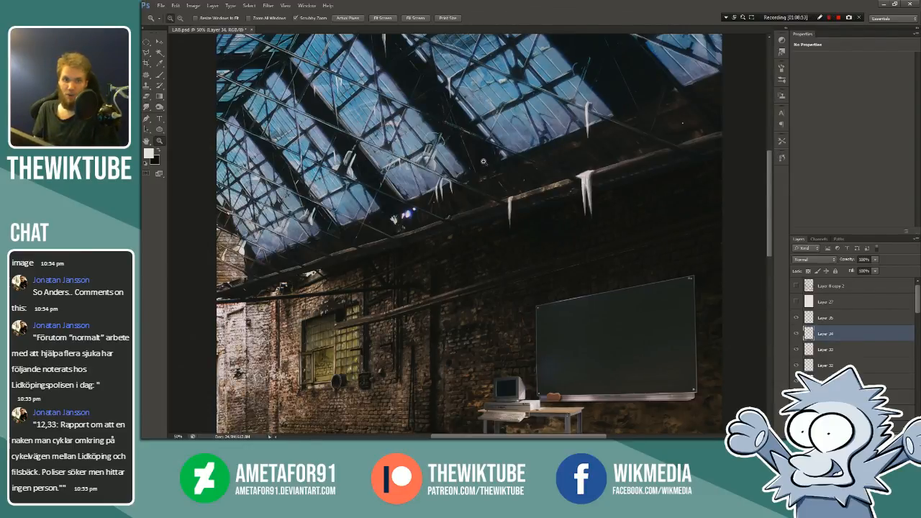
click(162, 75)
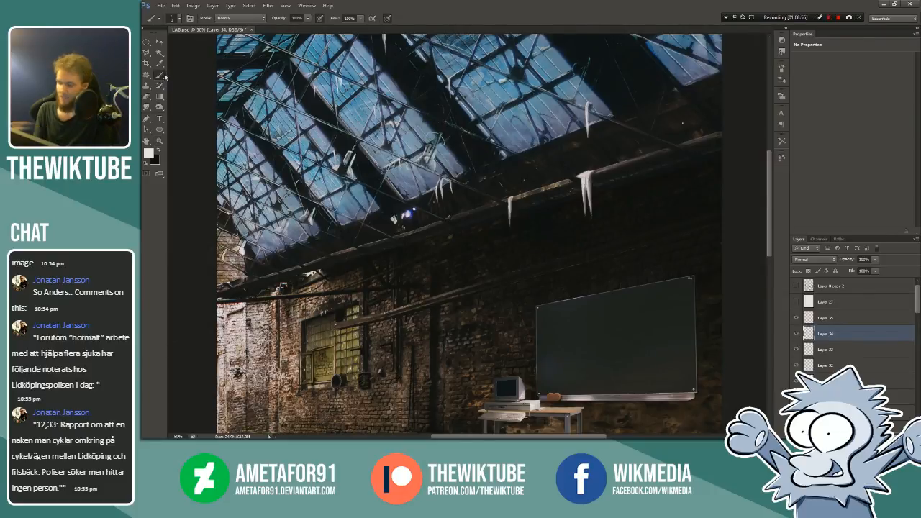
scroll(725, 149, up, 3)
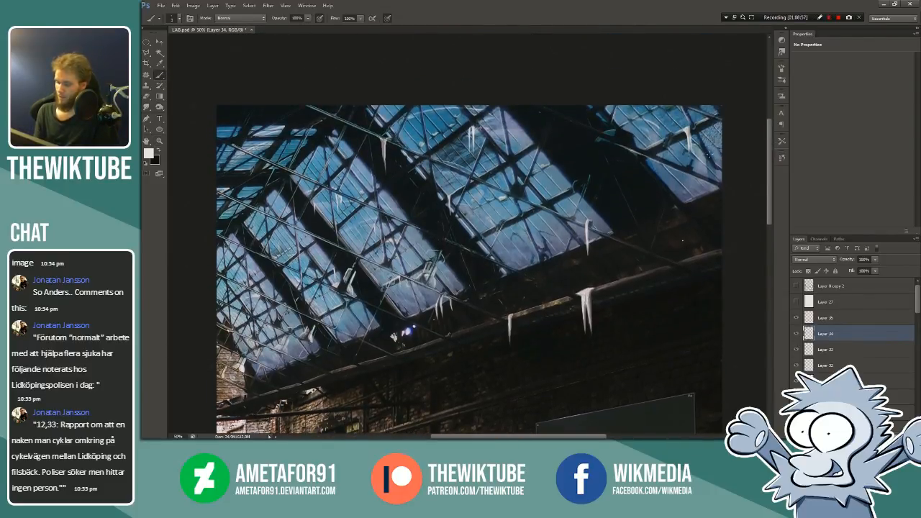
click(159, 140)
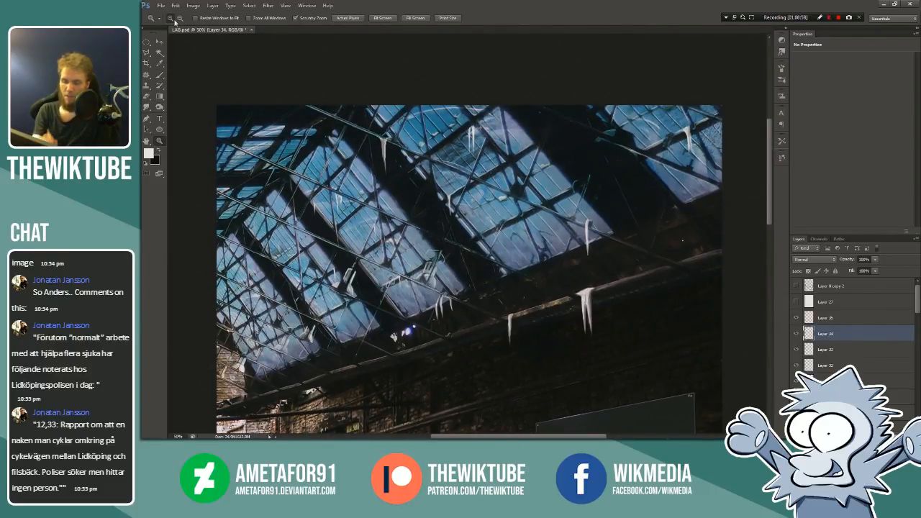
click(576, 184)
click(562, 210)
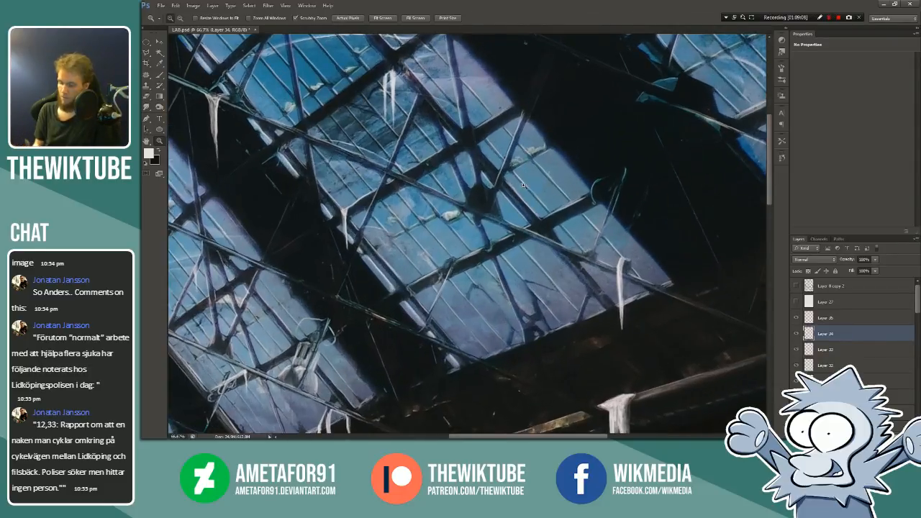
click(523, 185)
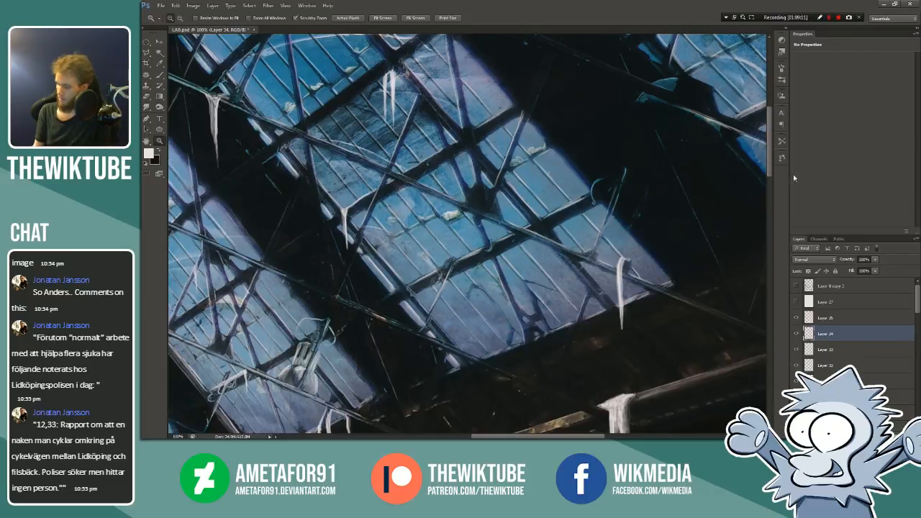
drag(770, 172, 769, 158)
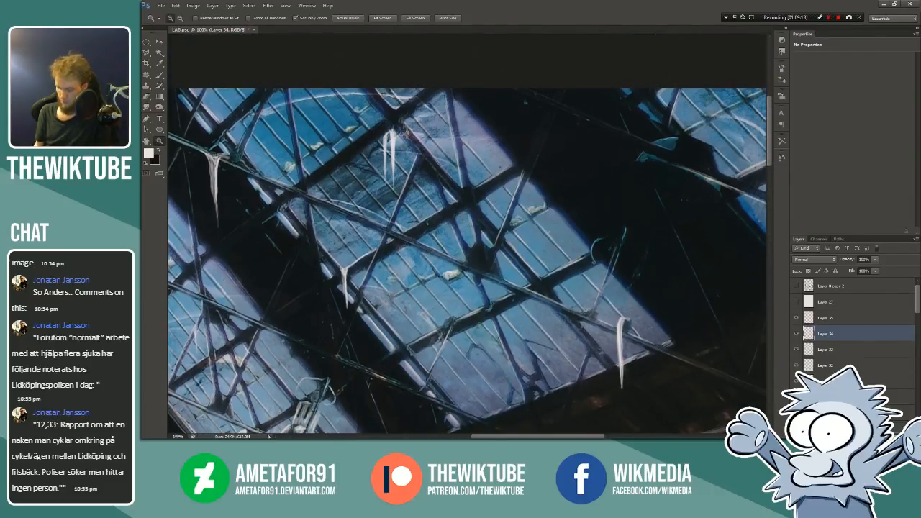
scroll(468, 259, right, 3)
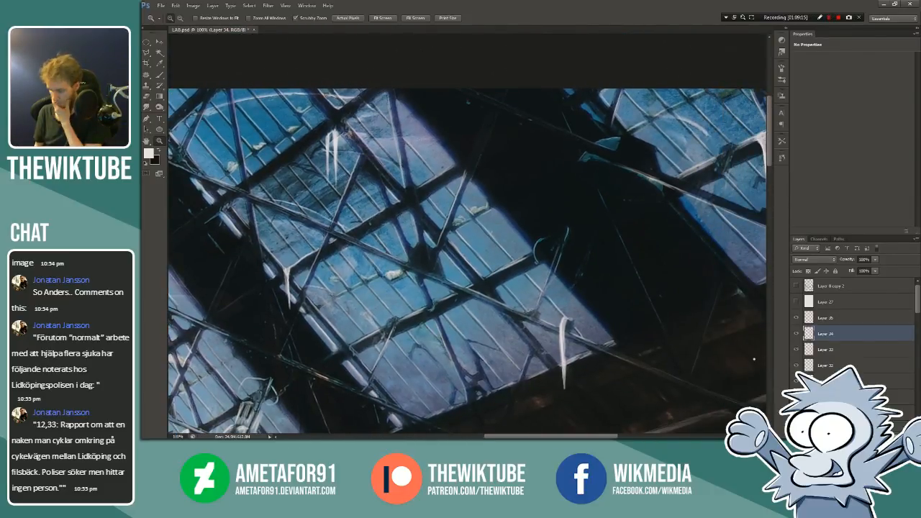
click(180, 18)
click(298, 218)
click(298, 218)
click(300, 220)
click(370, 333)
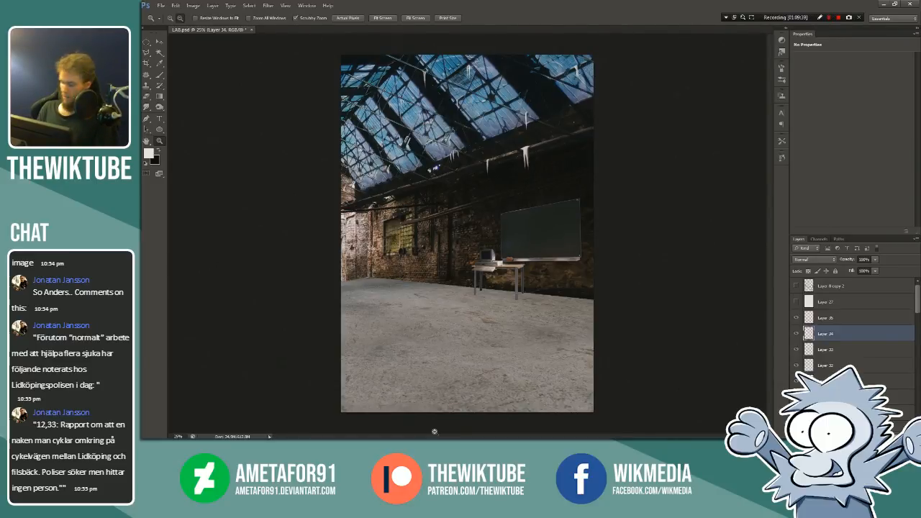
Step: Inspect the desk, old computer and blackboard ledge at 100% and 200%, and the full image at 25%
click(170, 18)
click(458, 210)
click(398, 272)
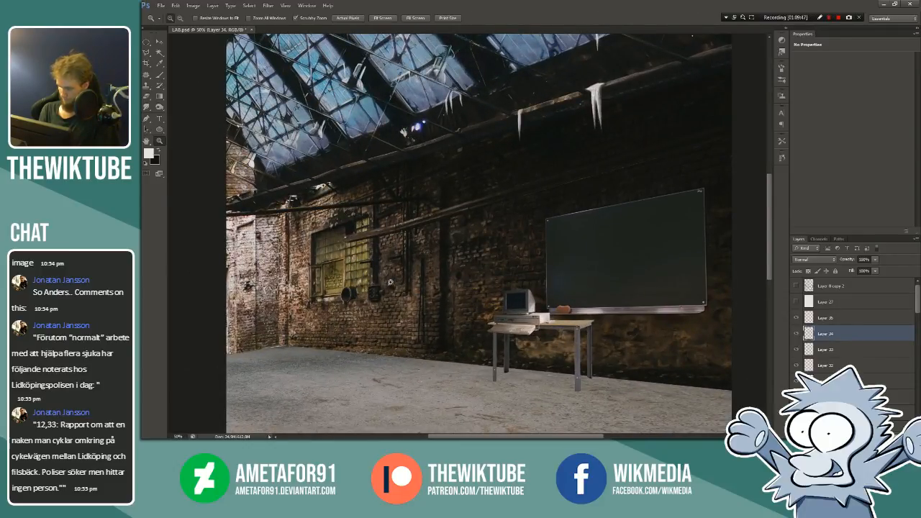
click(389, 283)
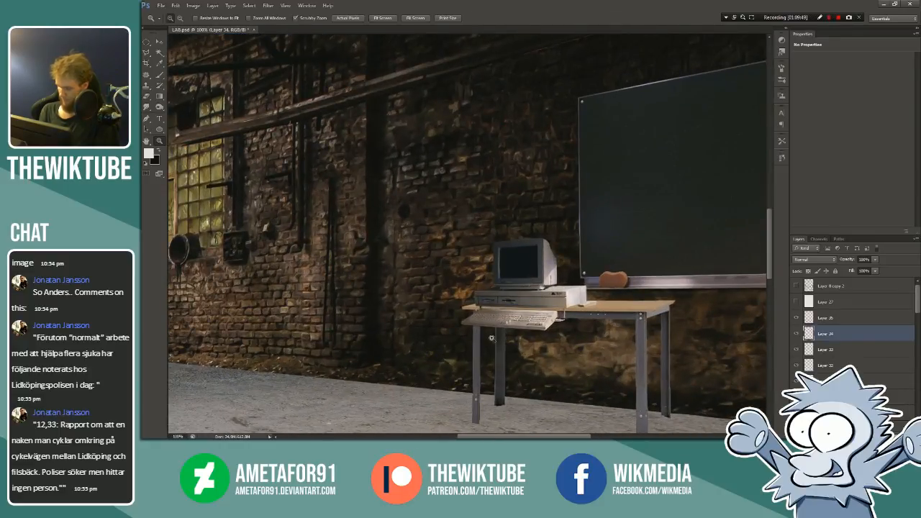
scroll(661, 290, down, 3)
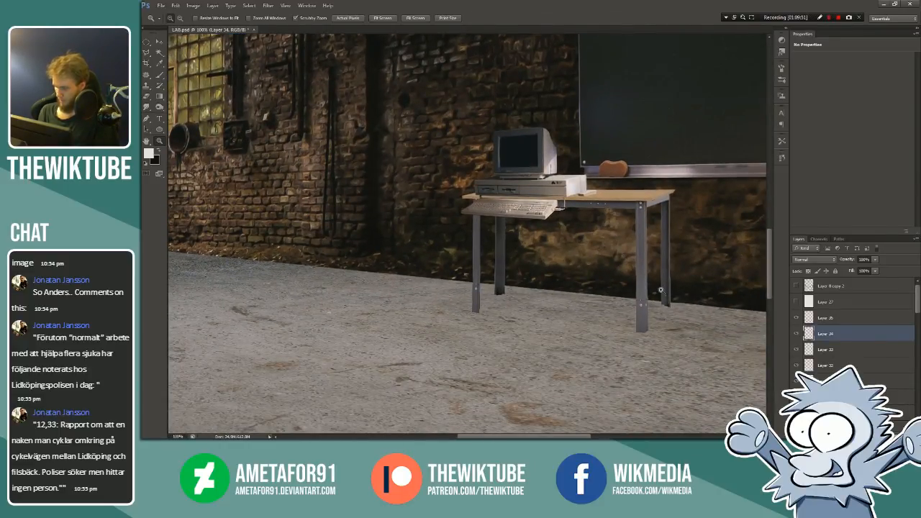
click(594, 216)
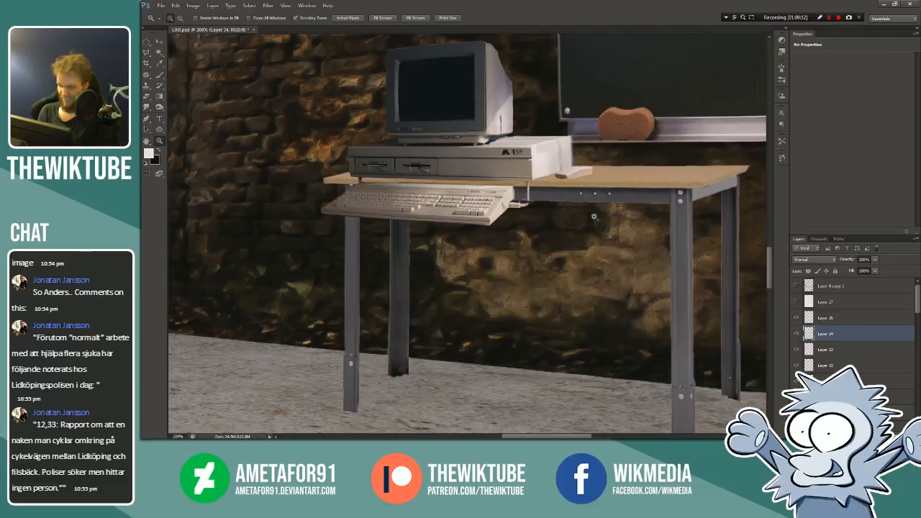
alt+click(421, 243)
alt+click(419, 252)
alt+click(406, 308)
alt+click(401, 307)
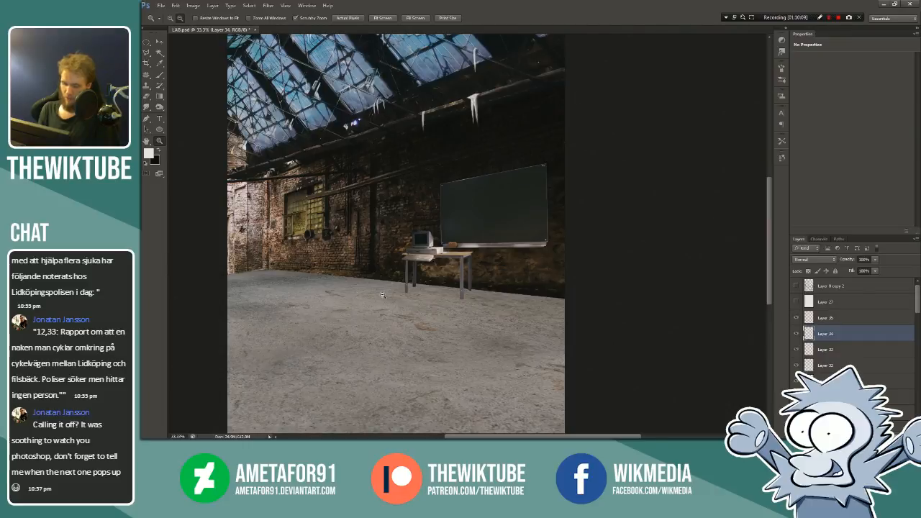
alt+click(389, 334)
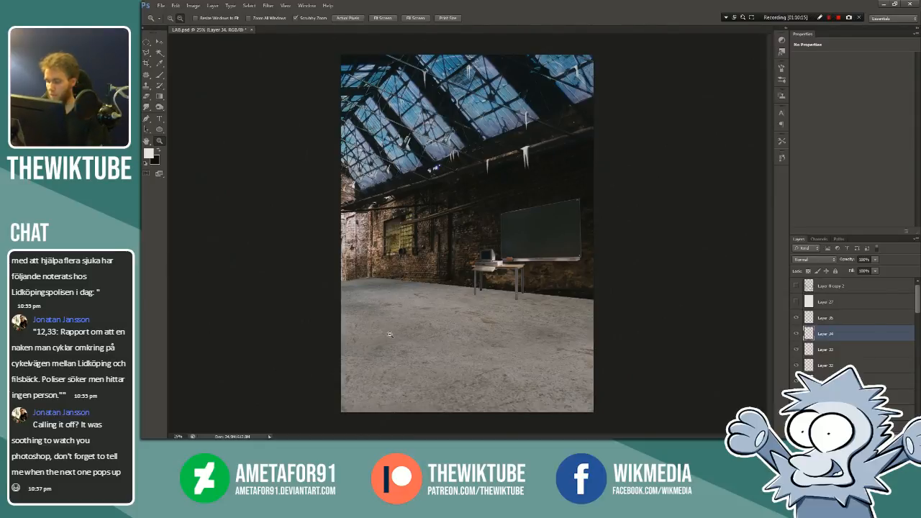
Step: Compare the painted hall with the original sketch by toggling the top sketch layer and Layer 27, leaving both hidden
click(796, 302)
click(796, 286)
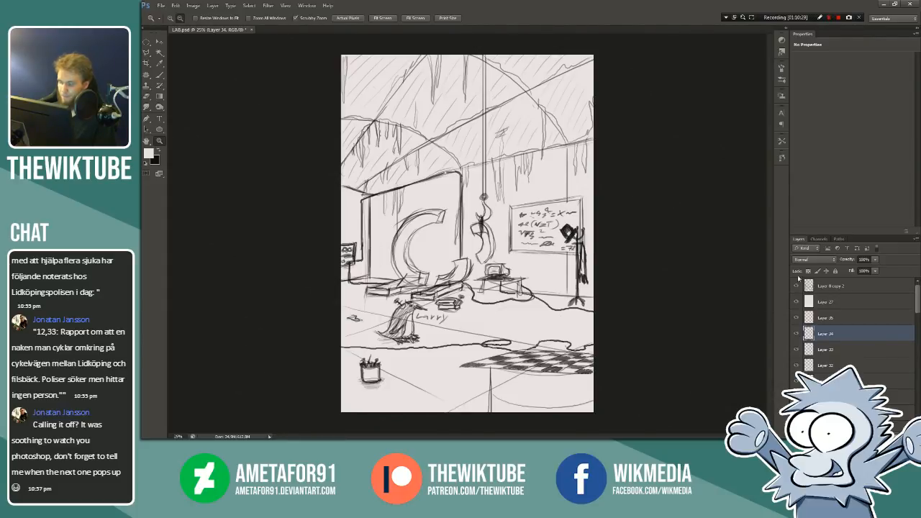
click(796, 302)
click(796, 285)
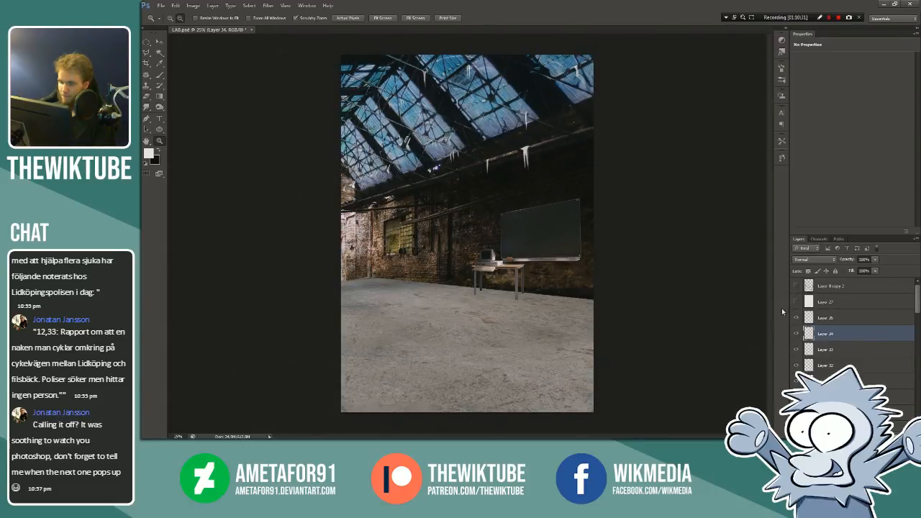
click(796, 285)
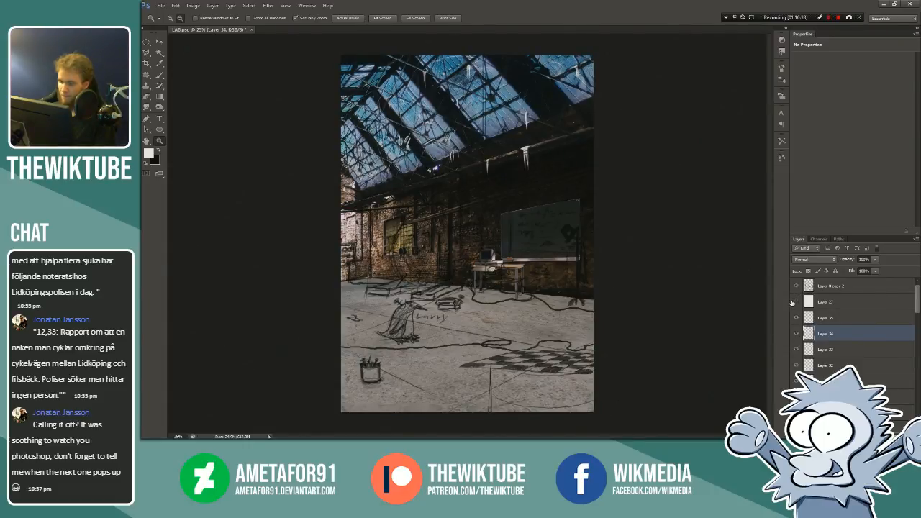
click(796, 301)
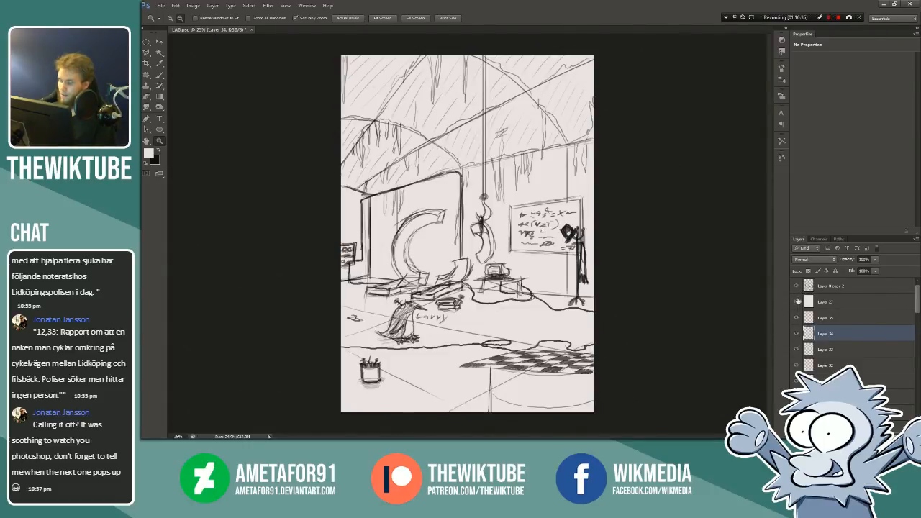
click(796, 302)
click(796, 286)
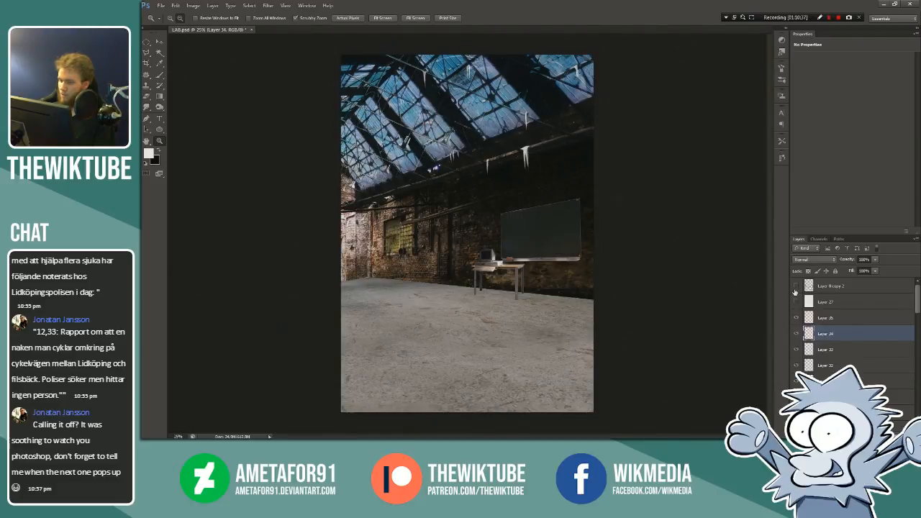
click(796, 301)
click(796, 286)
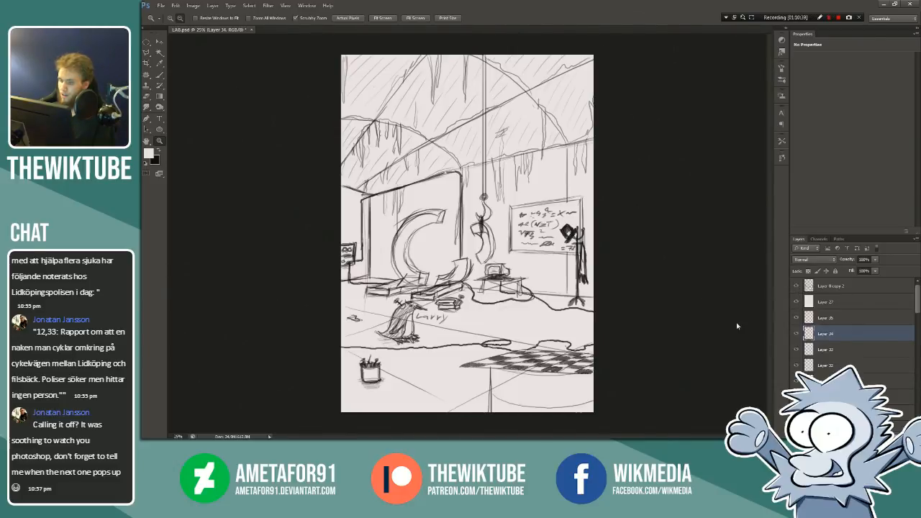
click(796, 302)
click(796, 286)
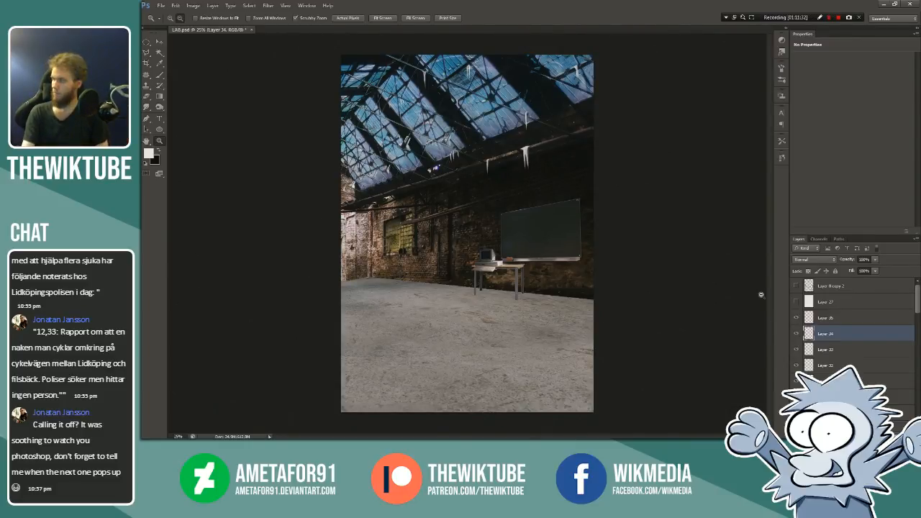
Step: Stop the running video recording
click(838, 18)
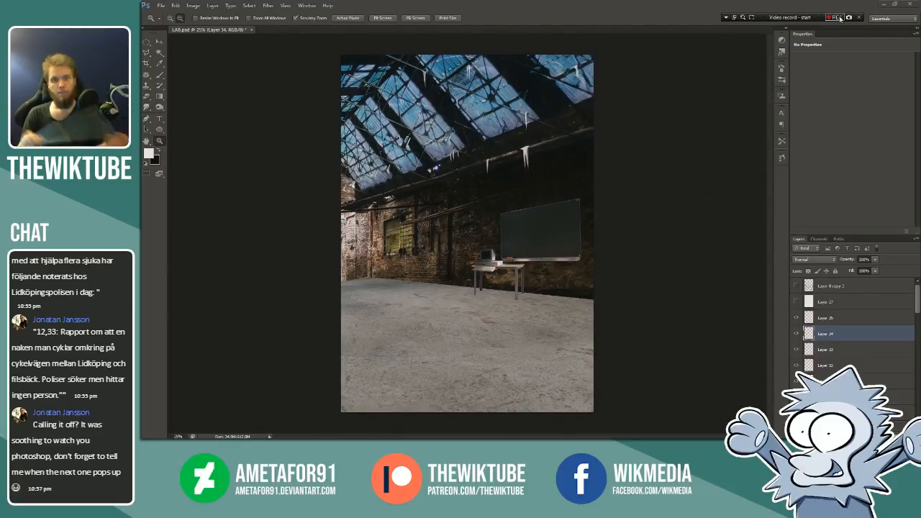